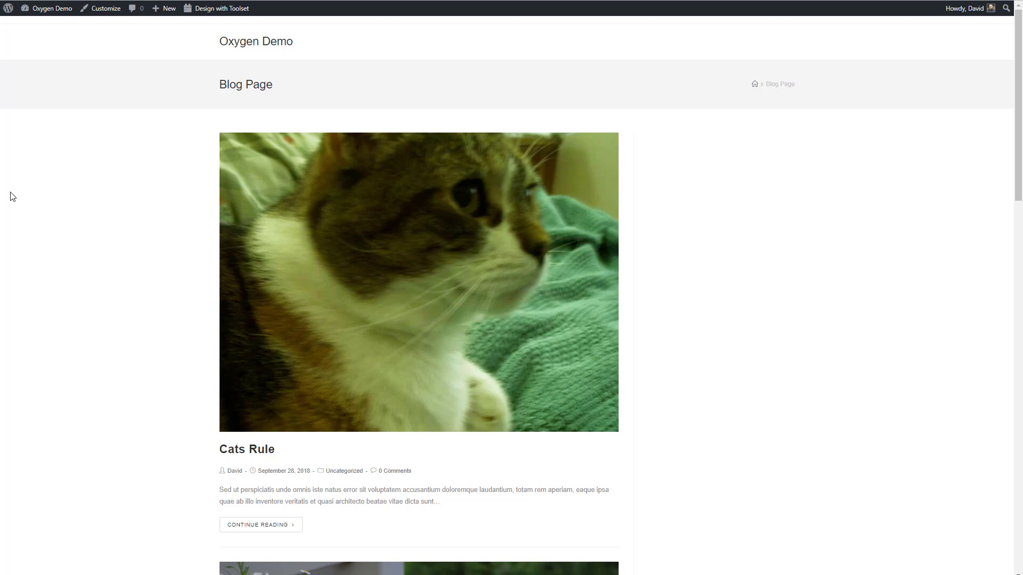
# - Scroll through the blog page to review the current post layout
pyautogui.scroll(-8, 12, 197)
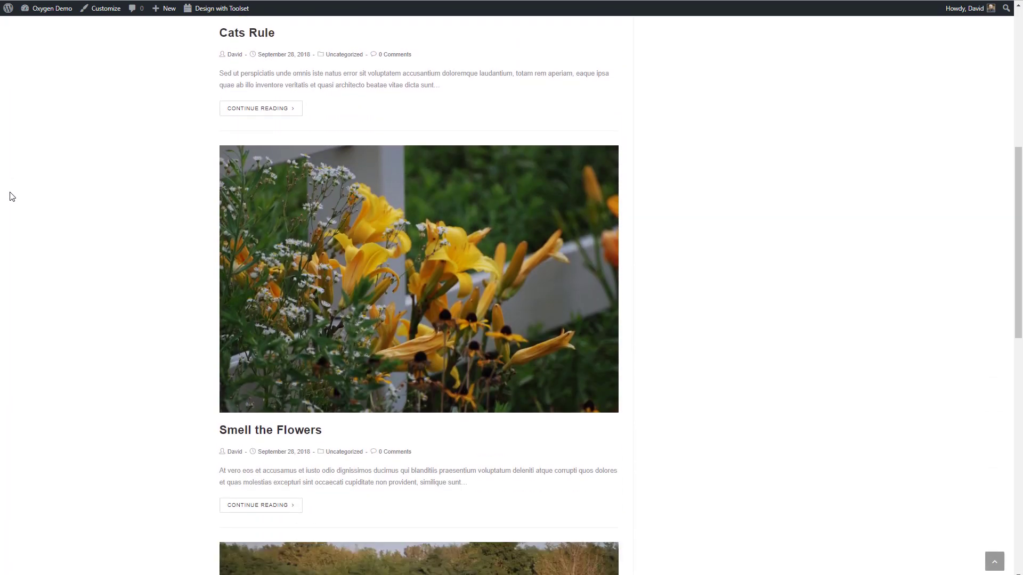
pyautogui.scroll(-13, 13, 197)
pyautogui.scroll(5, 11, 195)
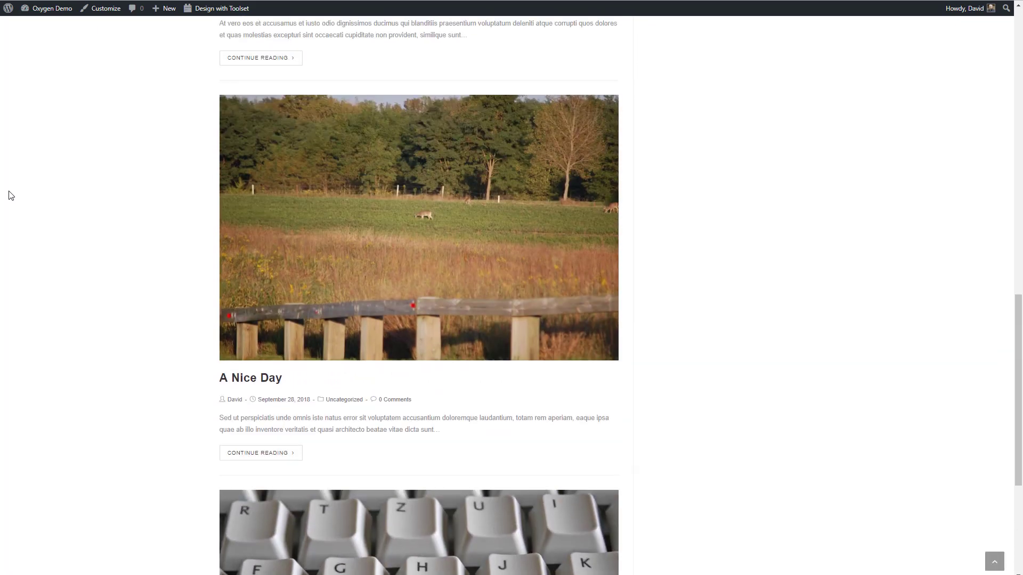
pyautogui.scroll(12, 11, 195)
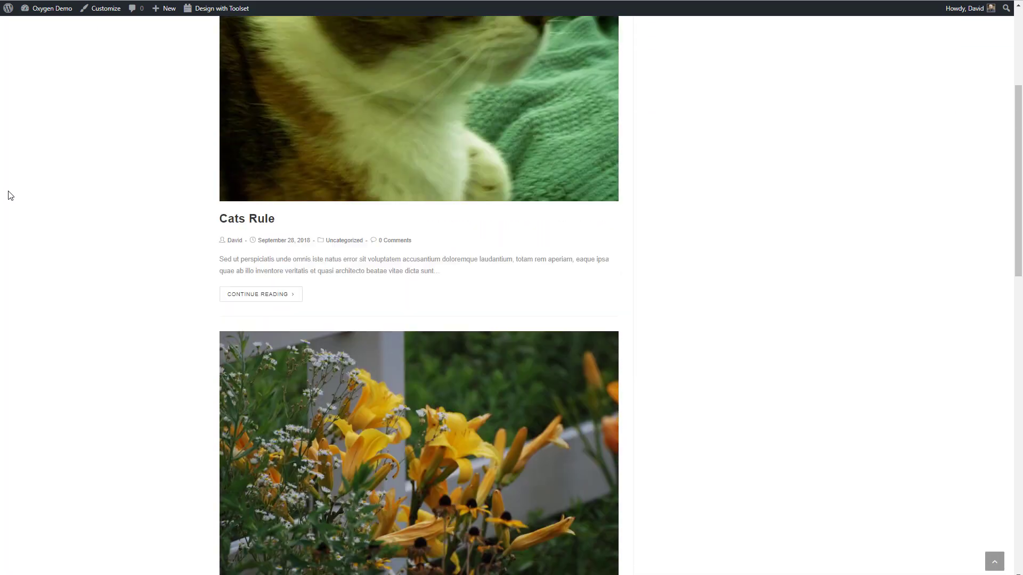
pyautogui.scroll(5, 11, 195)
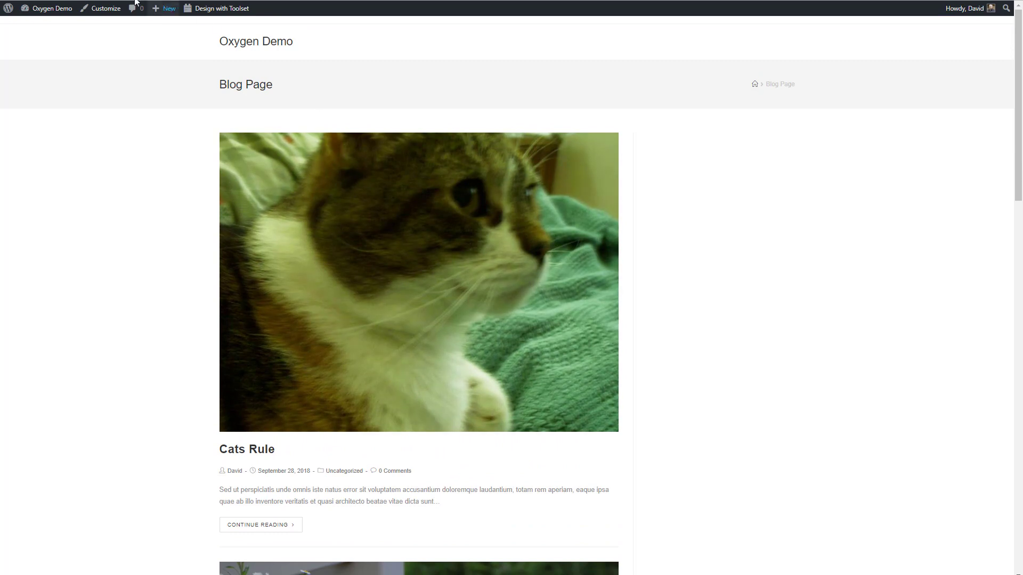
# - Activate the Elementor and Elementor Pro plugins together from the installed plugins list
pyautogui.click(53, 8)
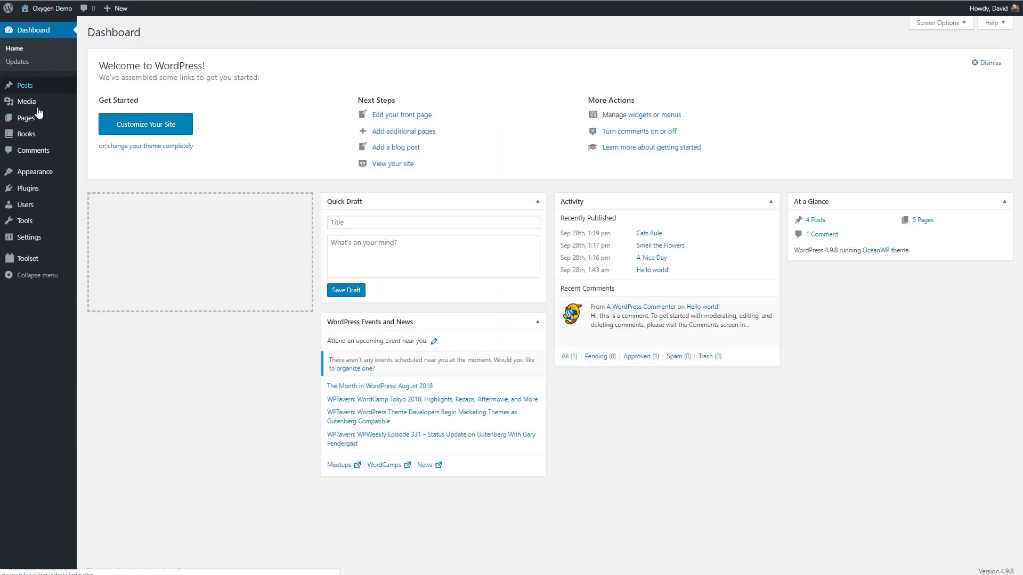
pyautogui.click(22, 189)
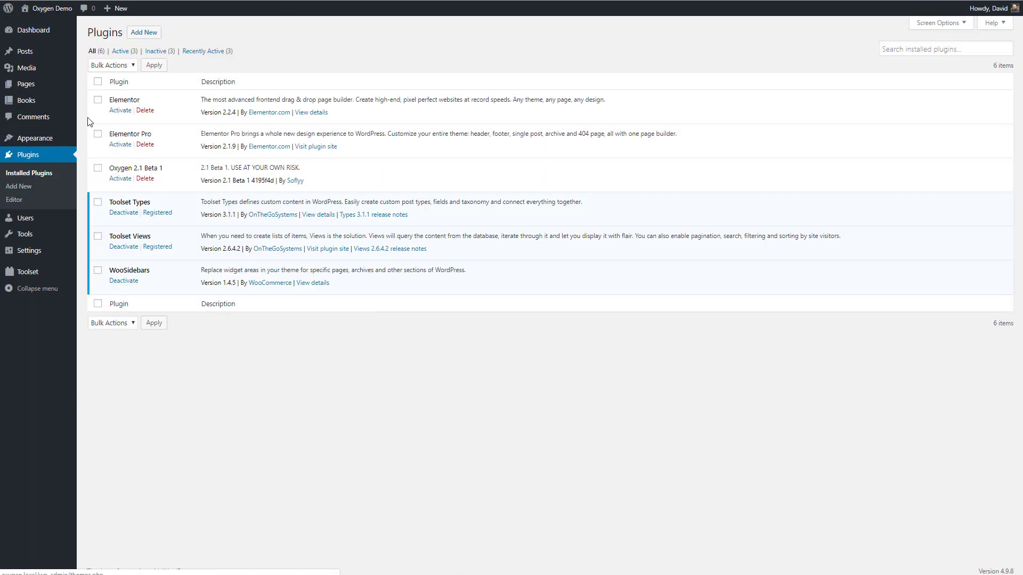
pyautogui.click(97, 100)
pyautogui.click(98, 134)
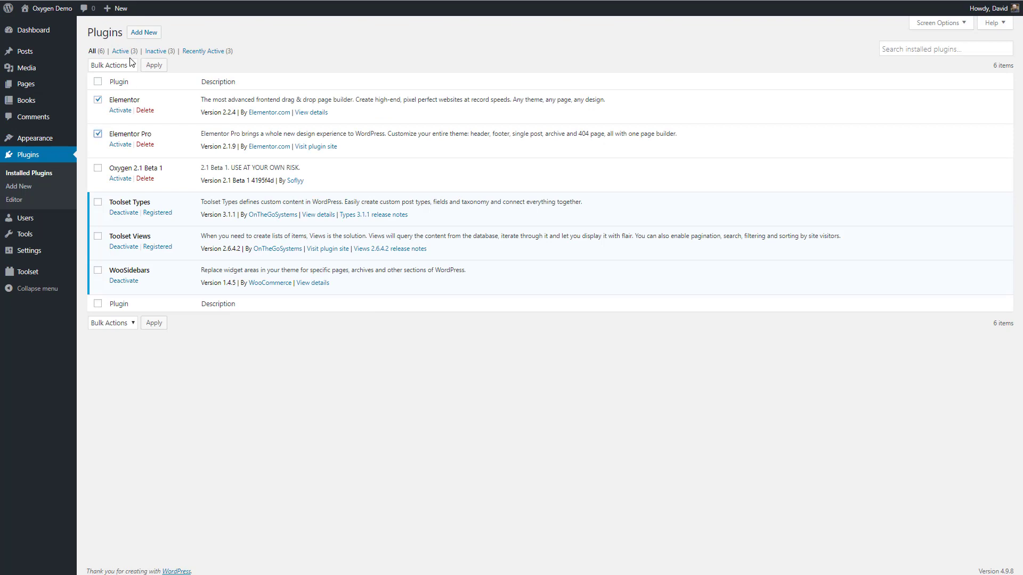
pyautogui.click(131, 64)
pyautogui.click(114, 84)
pyautogui.click(151, 66)
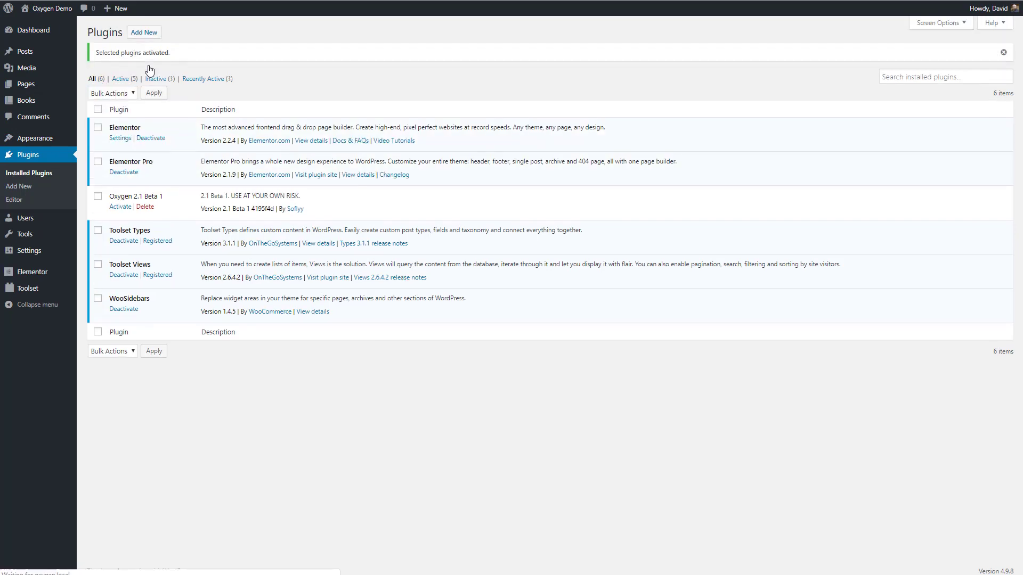
# - View the site's blog page, then return to the dashboard and open a new post in the editor
pyautogui.click(61, 10)
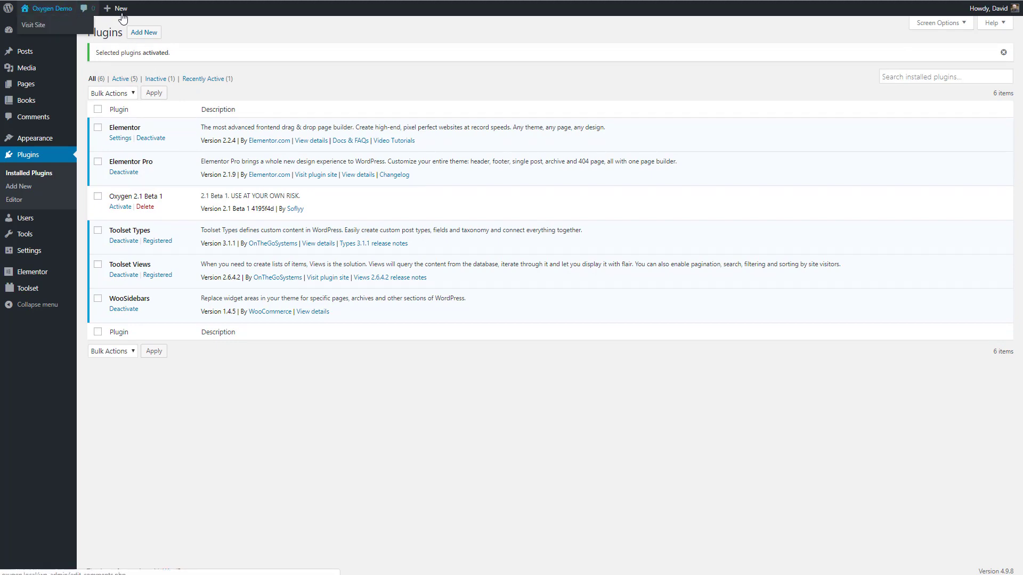
pyautogui.scroll(-12, 148, 27)
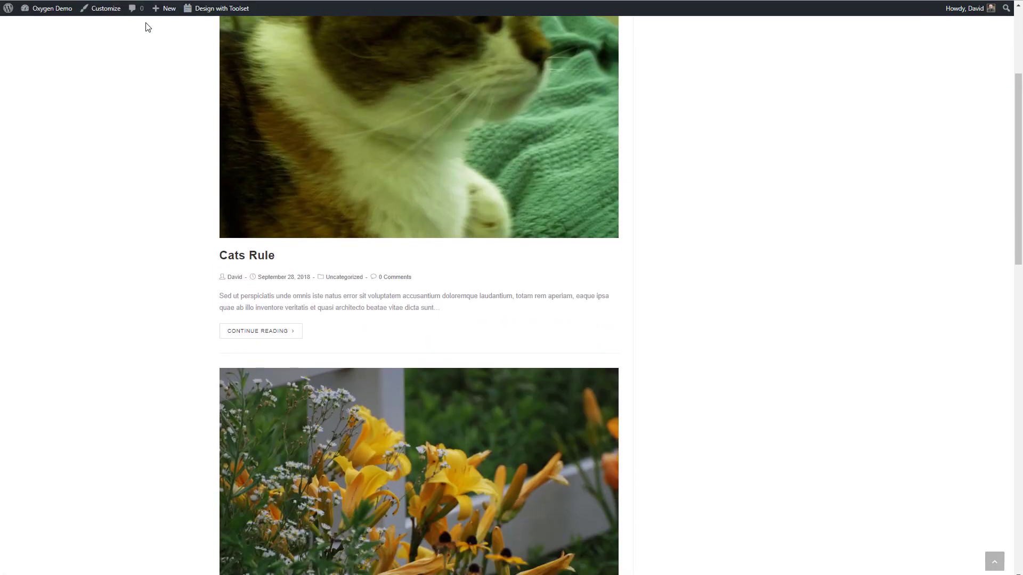
pyautogui.scroll(10, 148, 27)
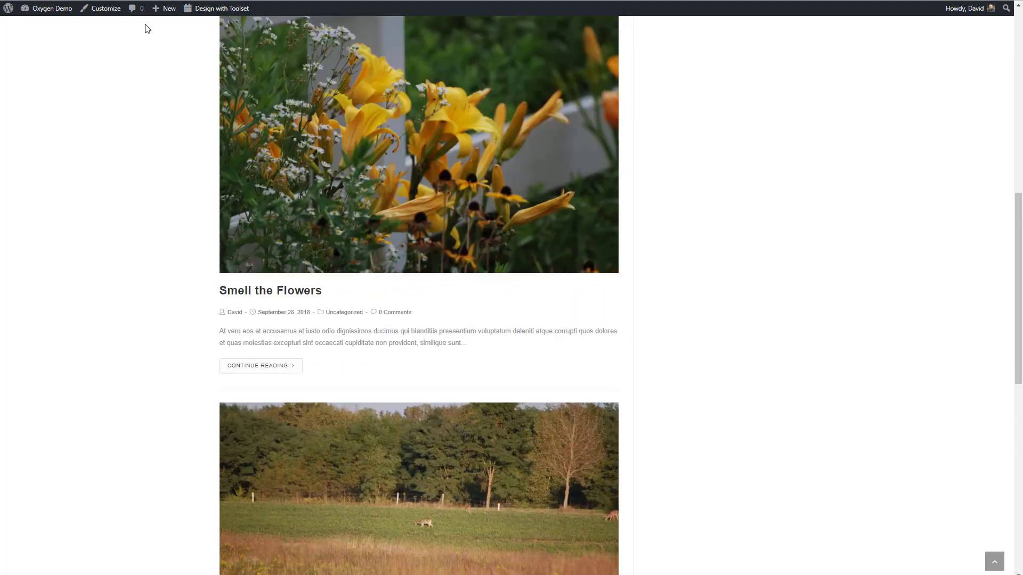
pyautogui.scroll(2, 146, 32)
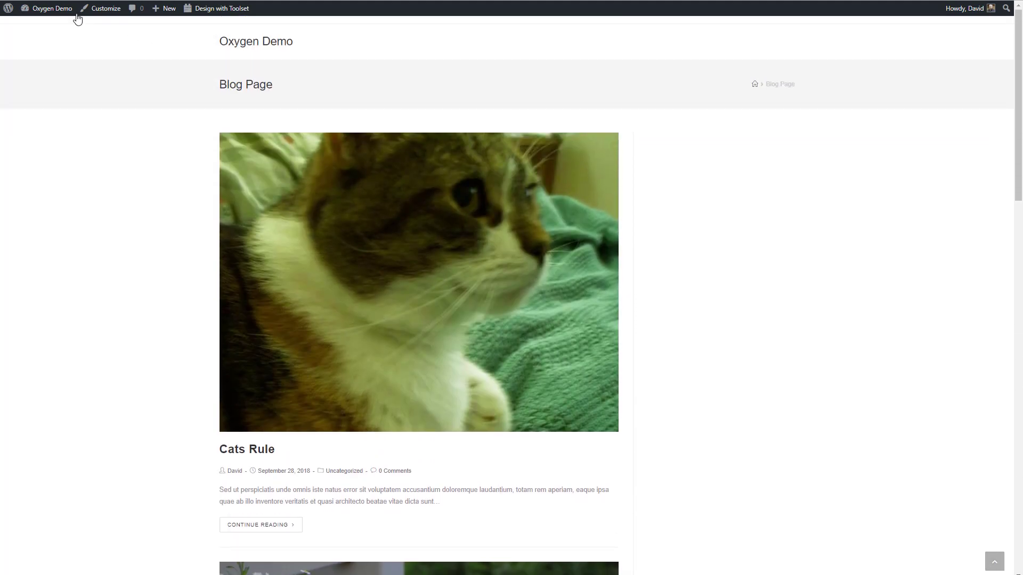
pyautogui.click(47, 25)
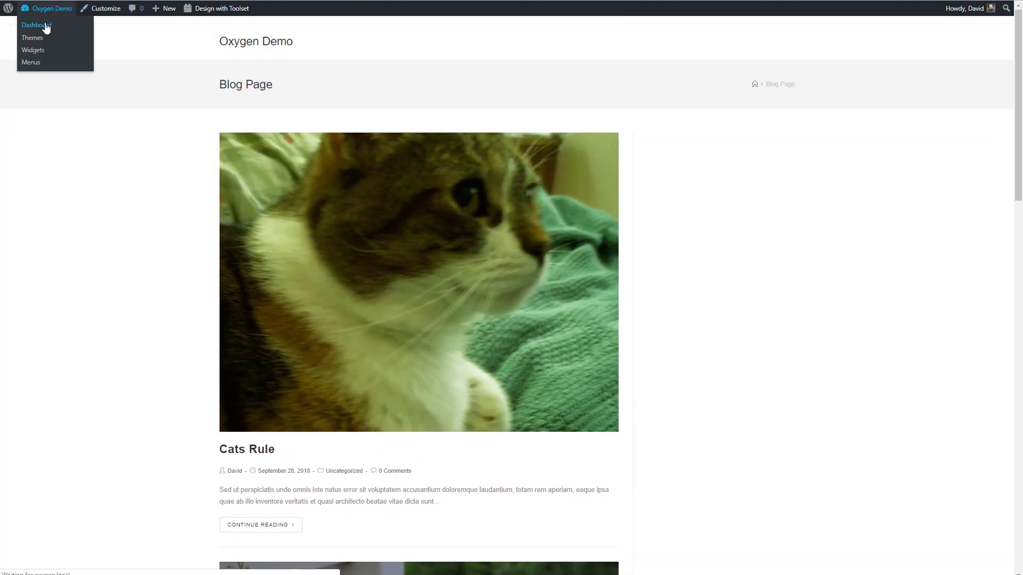
pyautogui.moveTo(79, 88)
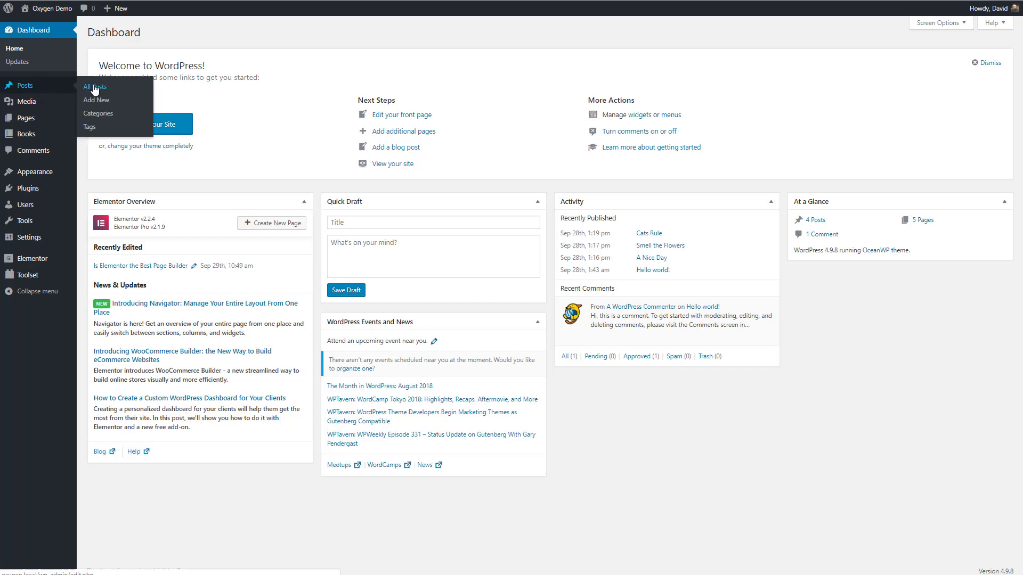
pyautogui.click(96, 100)
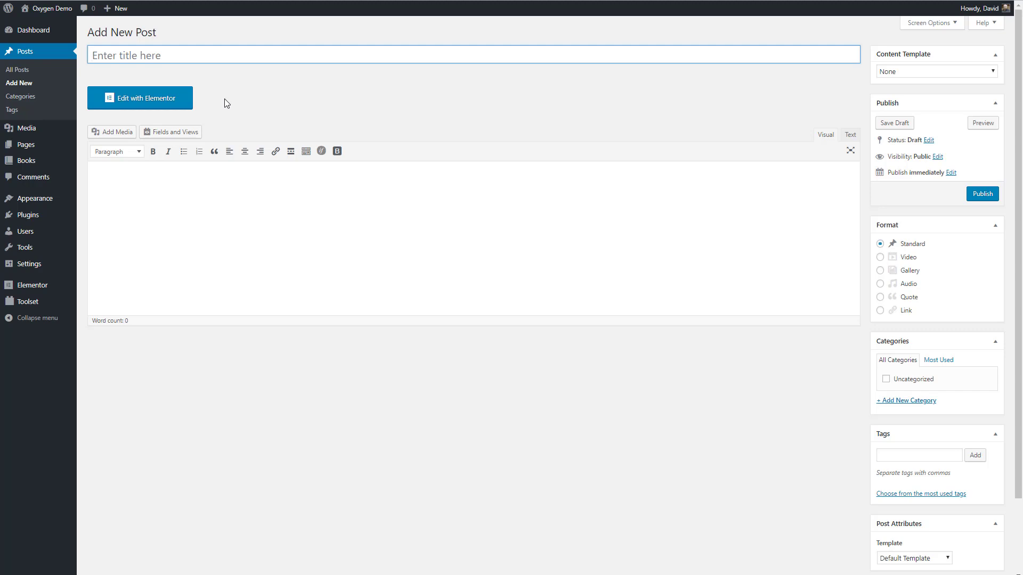
# - Deactivate the Elementor and Elementor Pro plugins together, then activate the Oxygen 2.1 Beta 1 plugin
pyautogui.click(25, 216)
pyautogui.click(99, 100)
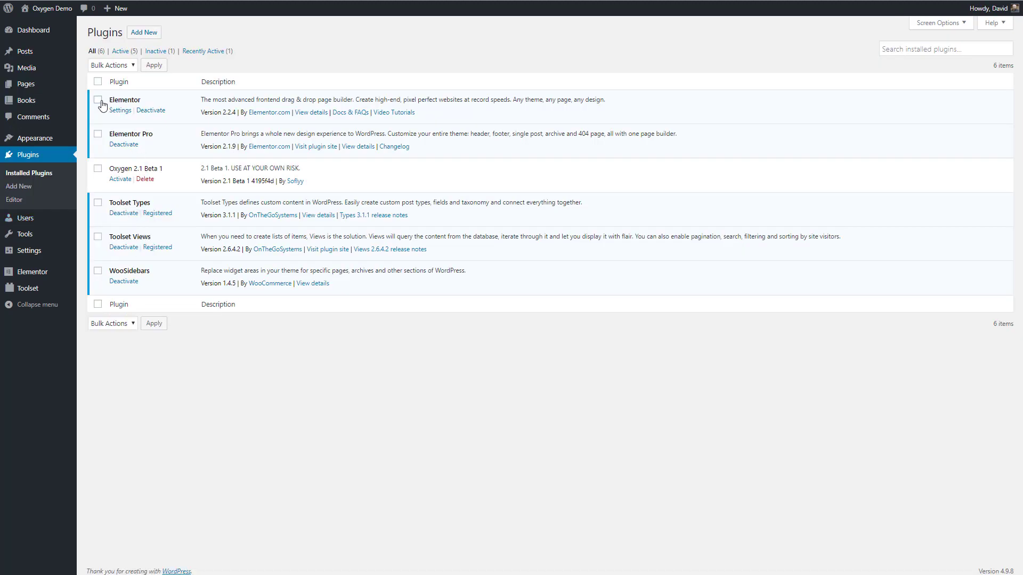
pyautogui.click(99, 135)
pyautogui.click(130, 65)
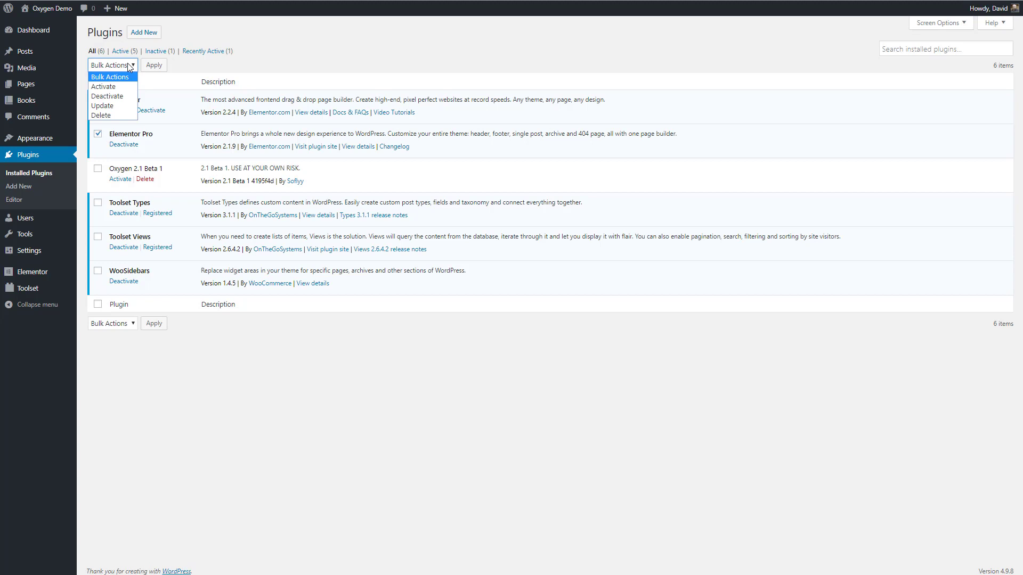
pyautogui.click(114, 93)
pyautogui.click(154, 67)
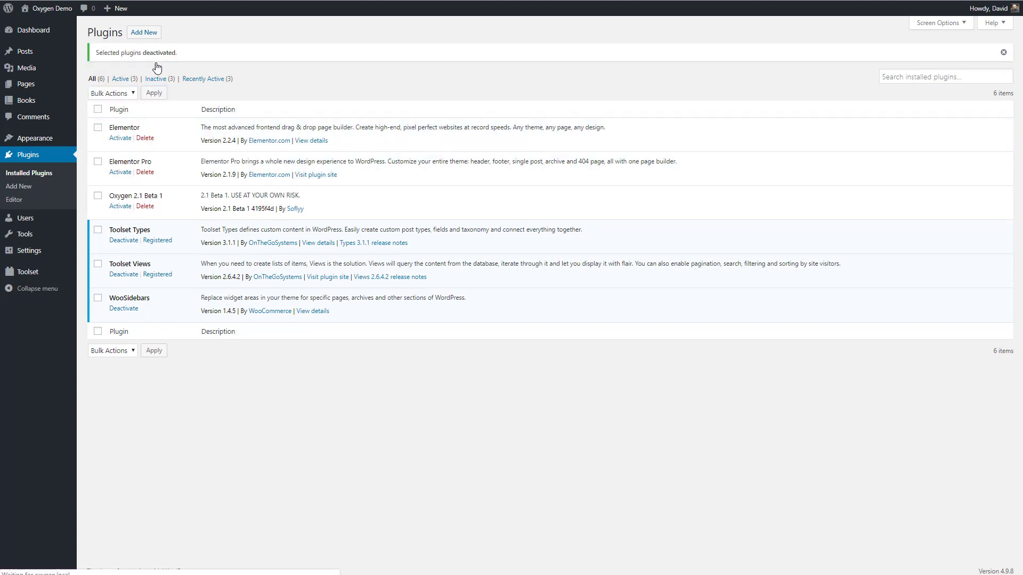
pyautogui.click(119, 207)
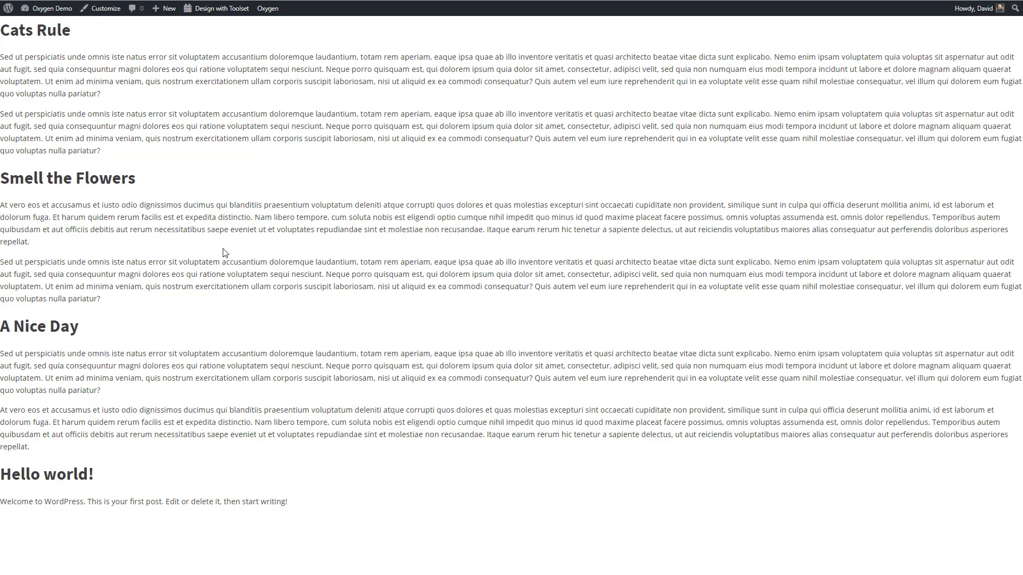
# - Open the Oxygen templates list and set the Default template's status to Published via quick edit
pyautogui.click(52, 13)
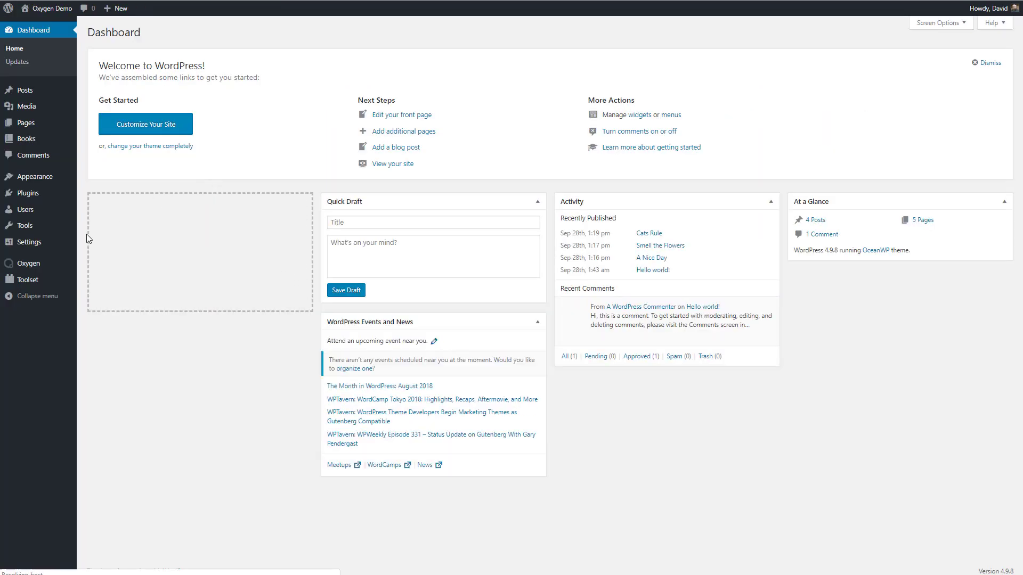
pyautogui.moveTo(35, 268)
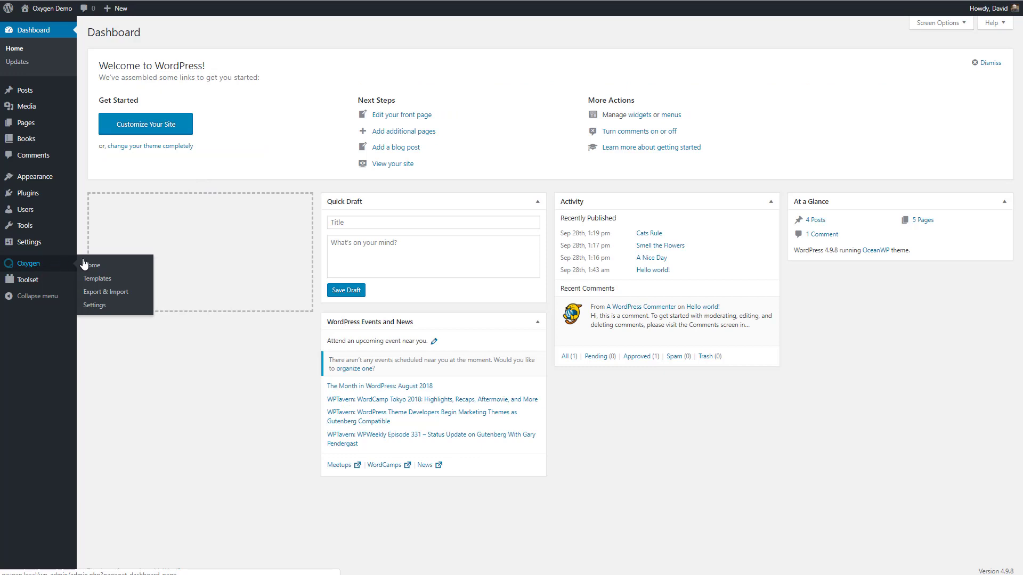
pyautogui.click(126, 279)
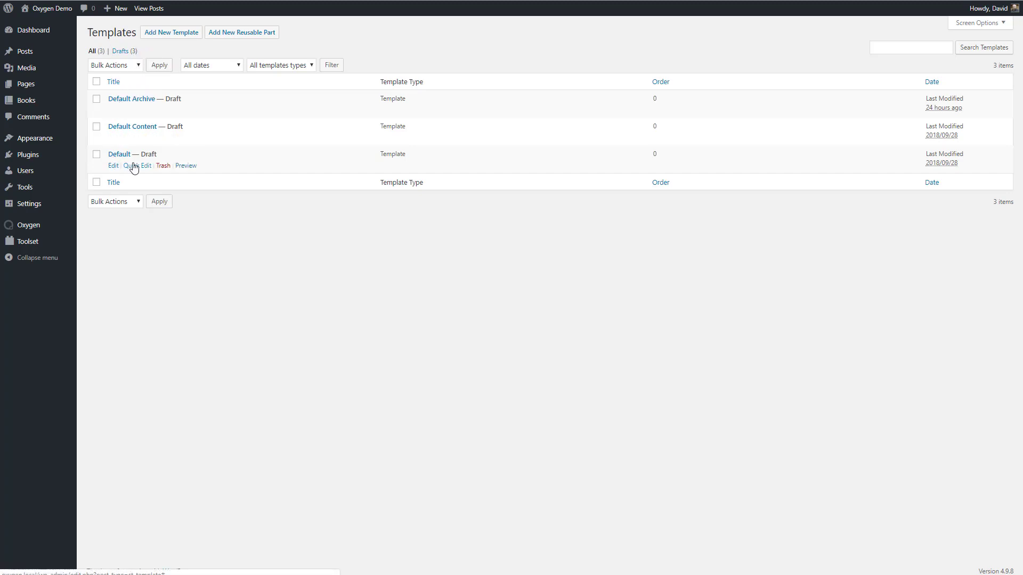
pyautogui.click(136, 166)
pyautogui.click(603, 168)
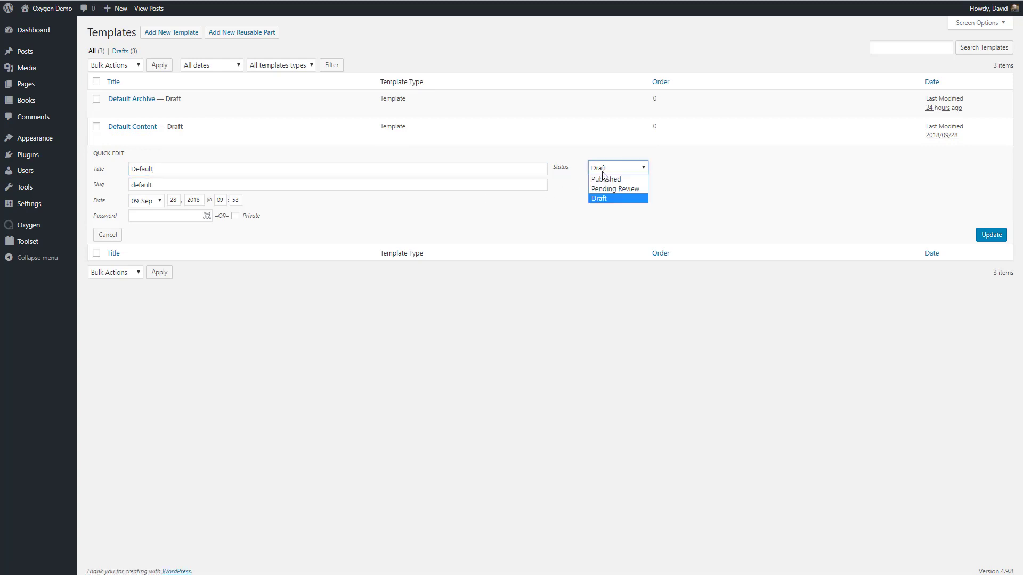
pyautogui.click(605, 180)
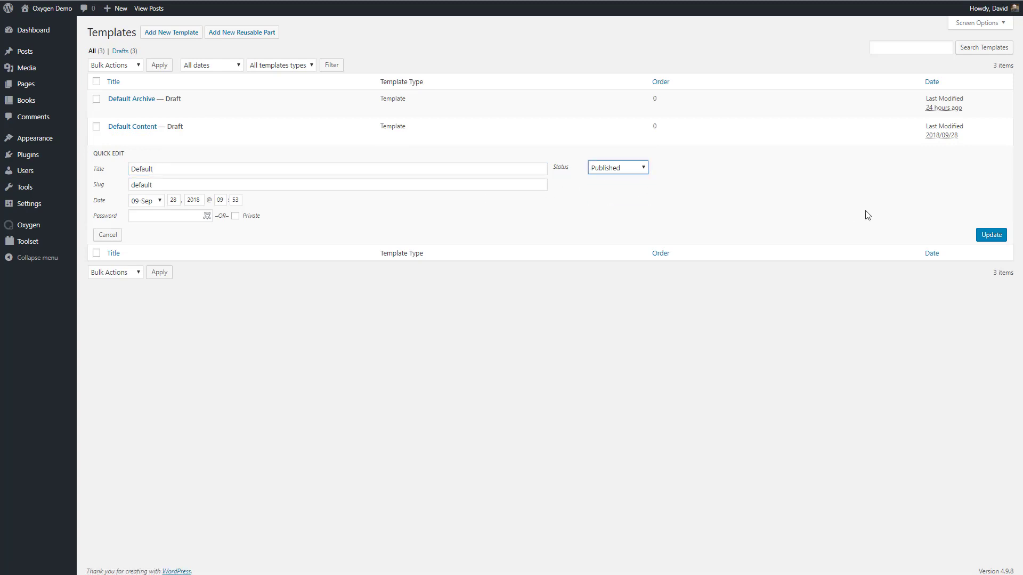
pyautogui.click(989, 238)
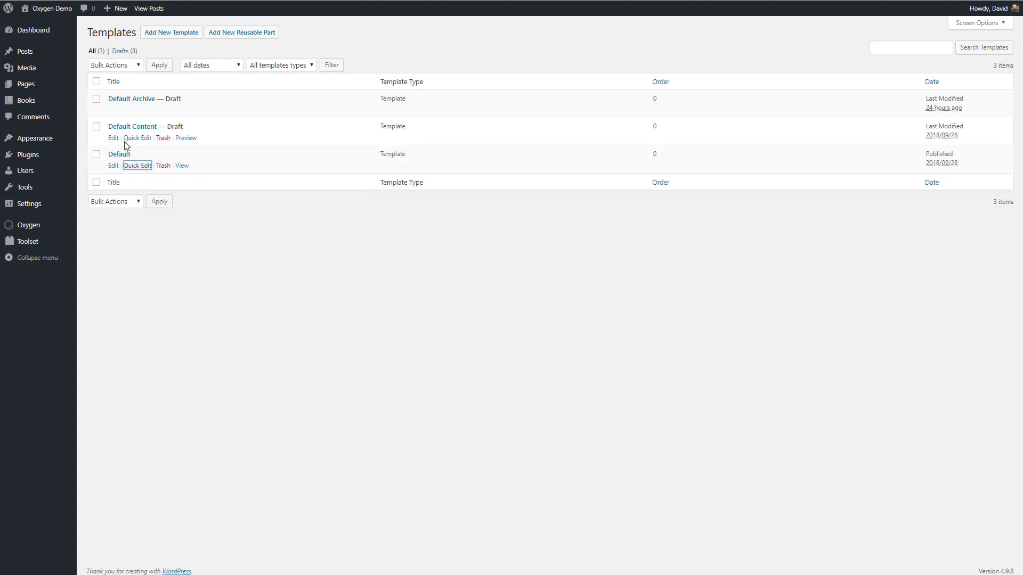
# - Set the Default Content template's status to Published via quick edit
pyautogui.click(137, 138)
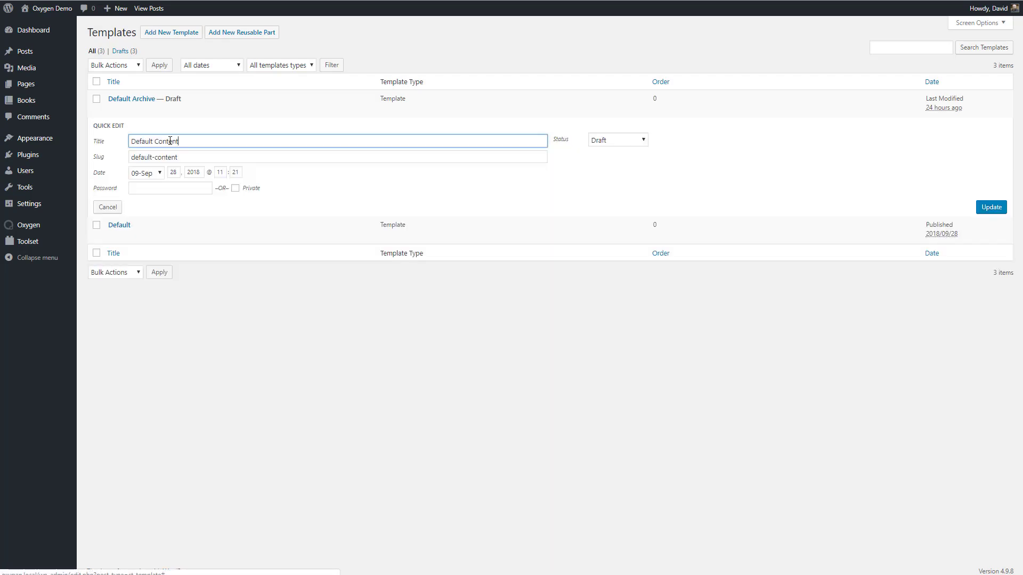
pyautogui.click(643, 142)
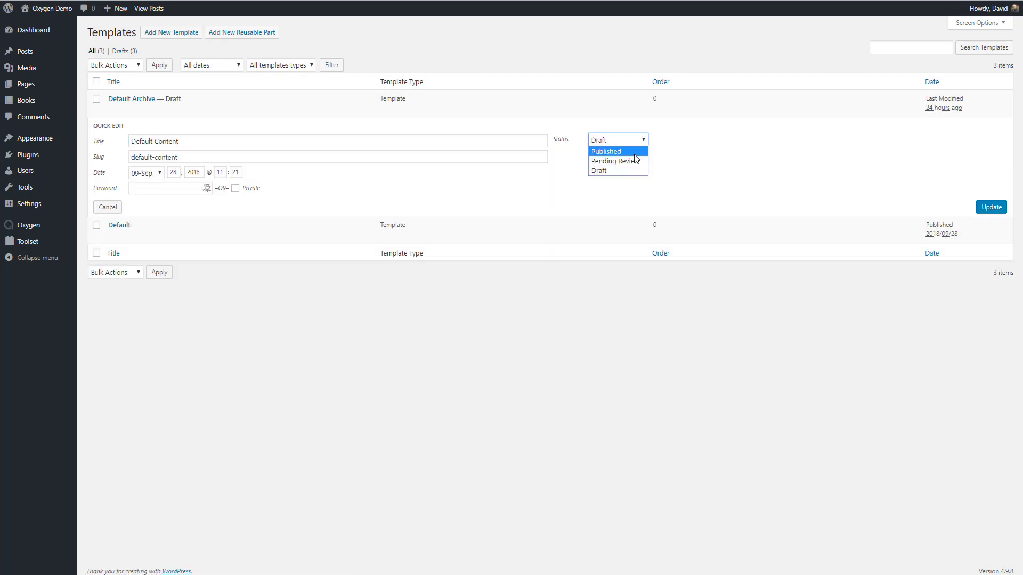
pyautogui.click(634, 154)
pyautogui.click(988, 207)
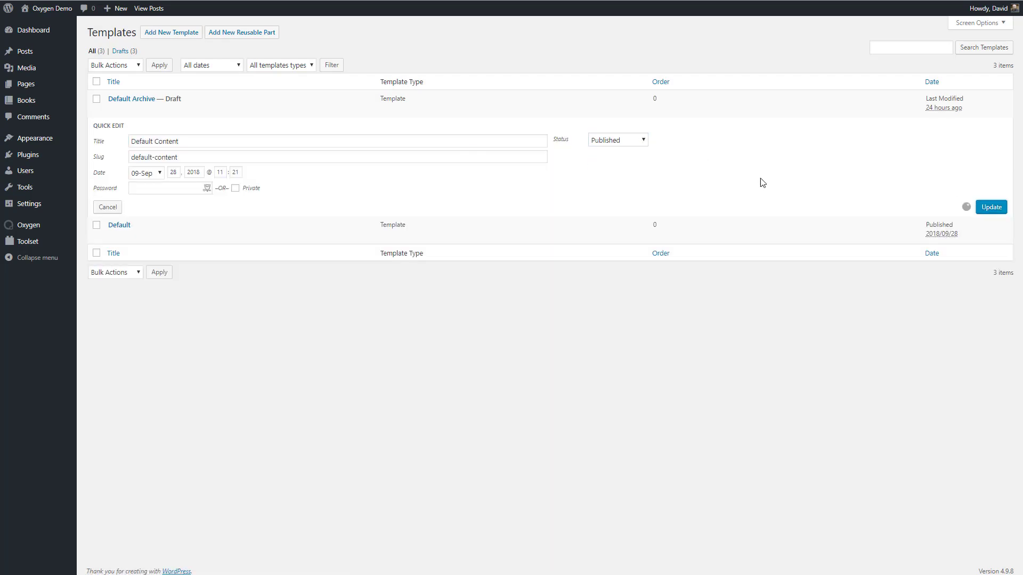
# - Set the Default Archive template's status to Published via quick edit
pyautogui.click(140, 111)
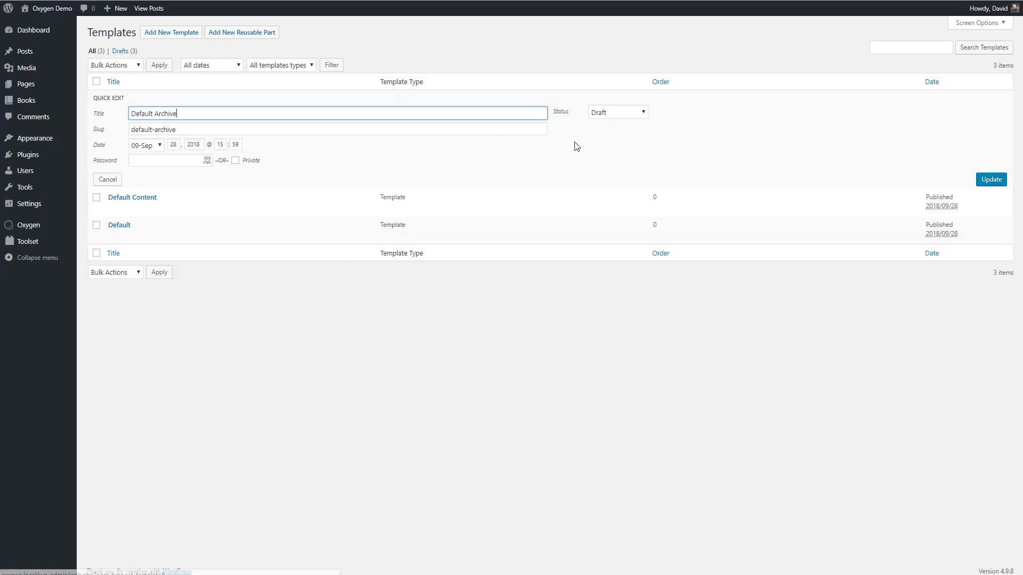
pyautogui.click(616, 114)
pyautogui.click(617, 124)
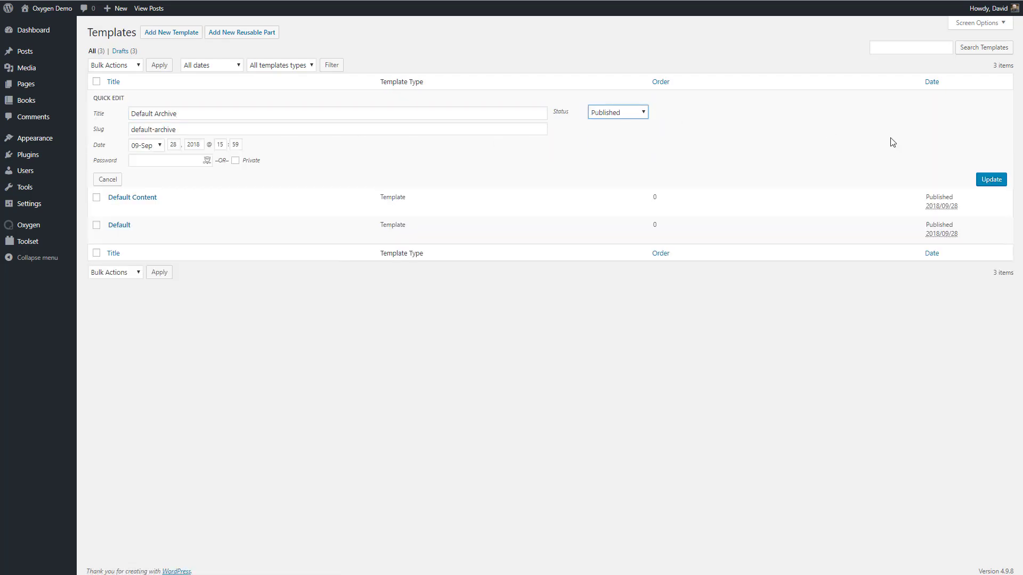
pyautogui.click(989, 179)
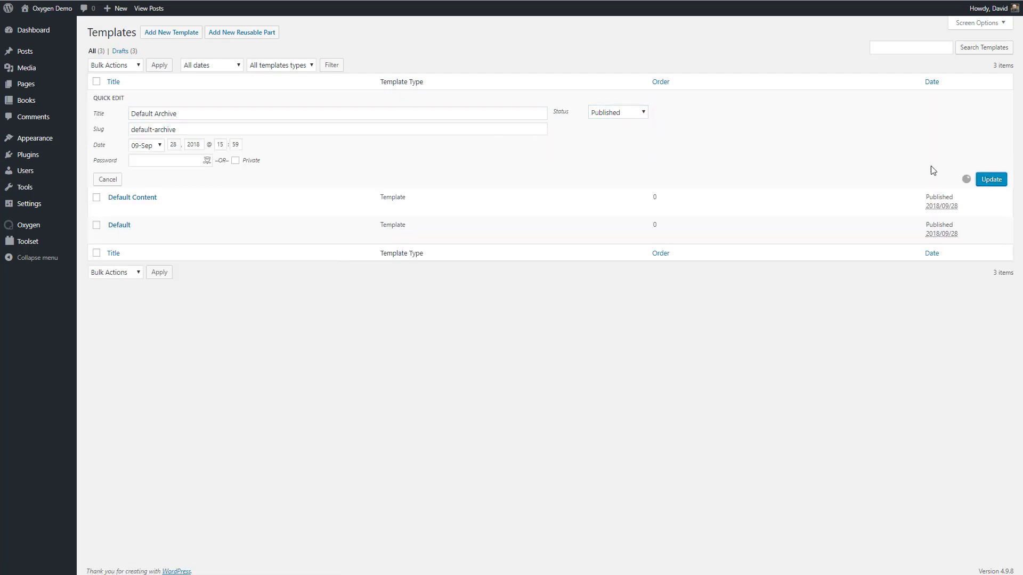
# - Visit the site to examine the blog page and the Cats Rule post with the Oxygen templates applied
pyautogui.click(49, 8)
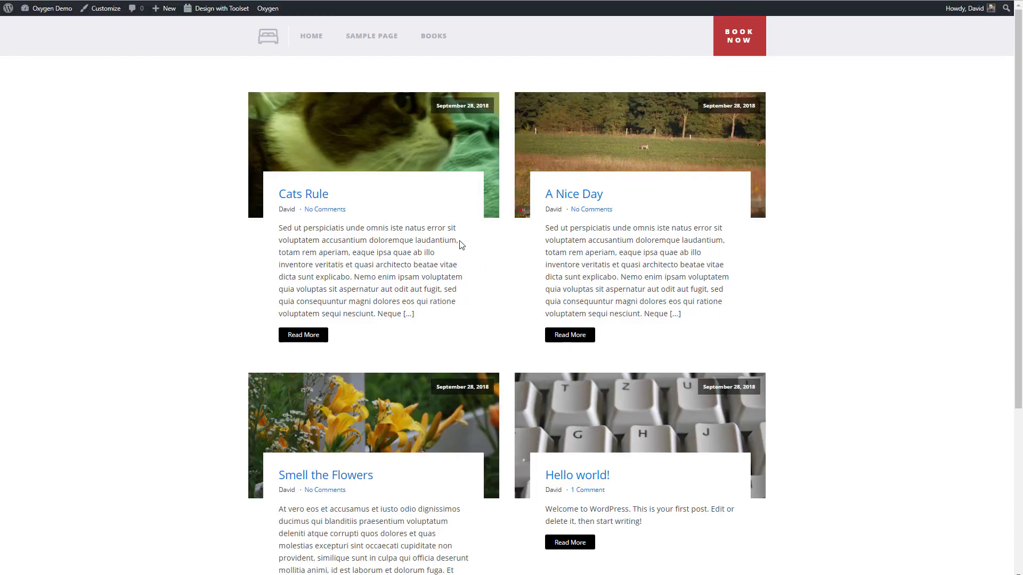
pyautogui.scroll(-3, 461, 244)
pyautogui.scroll(-2, 462, 245)
pyautogui.scroll(5, 459, 243)
pyautogui.click(312, 192)
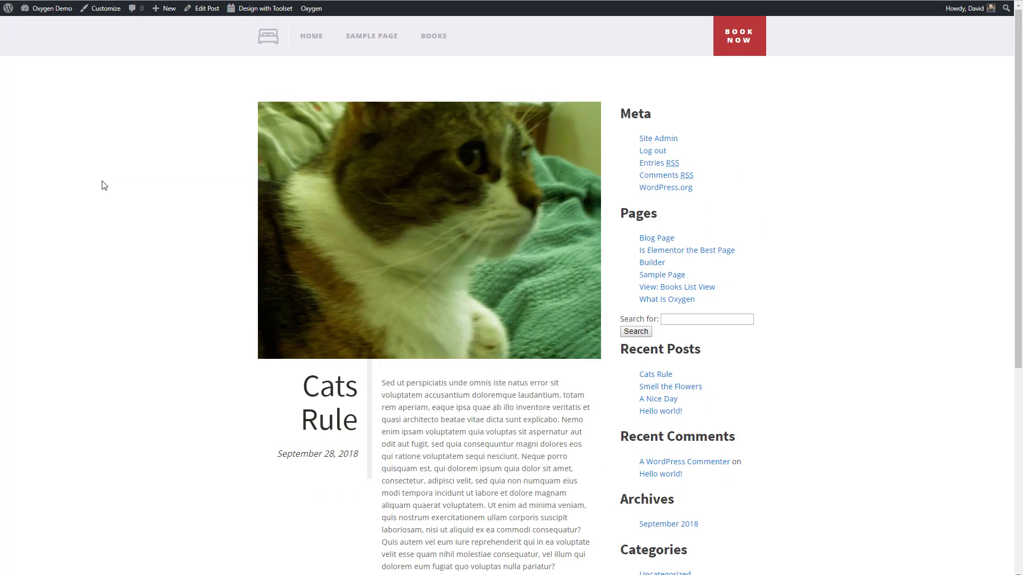
pyautogui.scroll(-6, 104, 186)
pyautogui.scroll(6, 104, 185)
pyautogui.moveTo(48, 8)
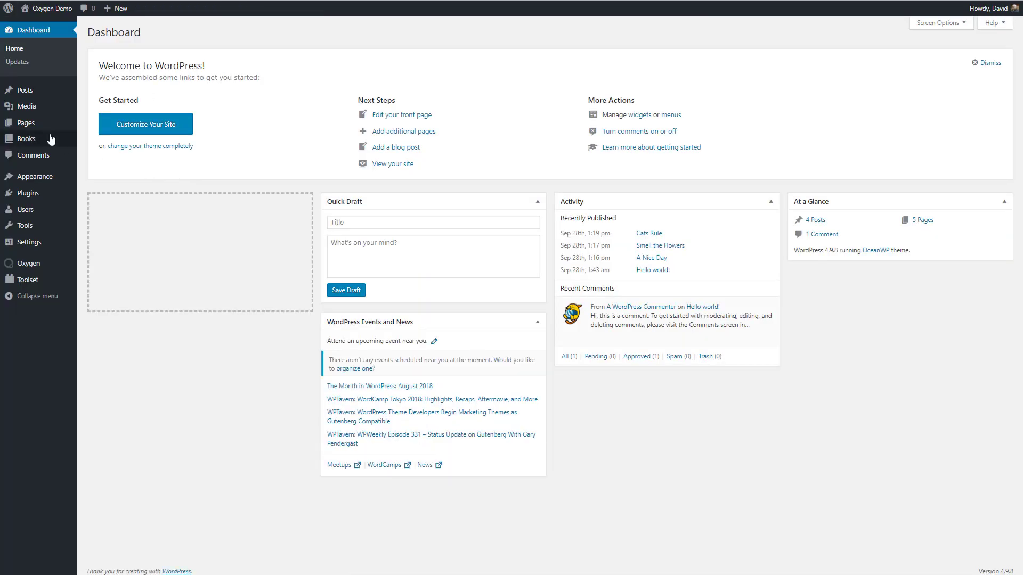
pyautogui.moveTo(26, 124)
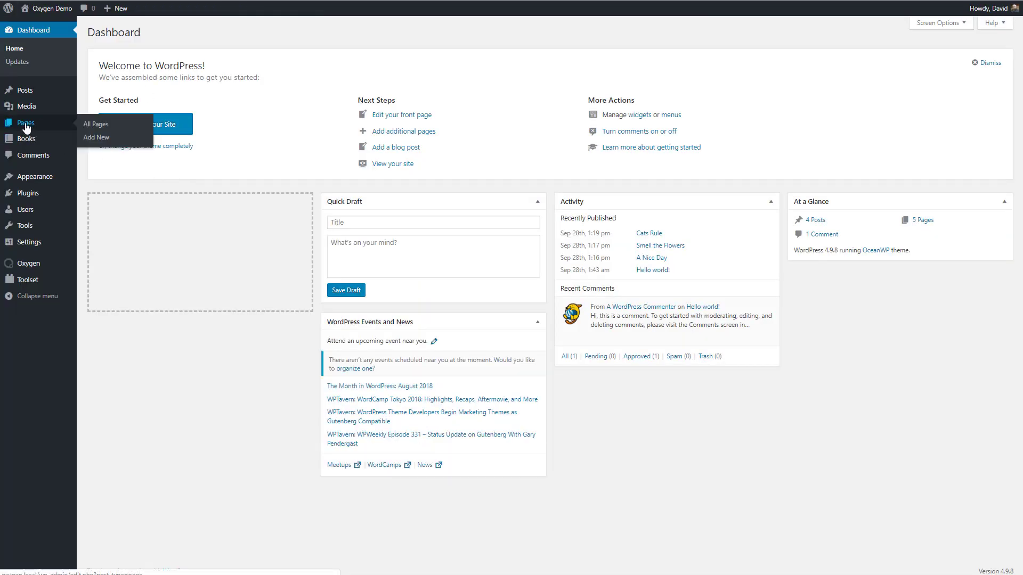
# - Open the What Is Oxygen page in the Oxygen editor, inspect its image and text elements, and view it on the frontend
pyautogui.click(25, 128)
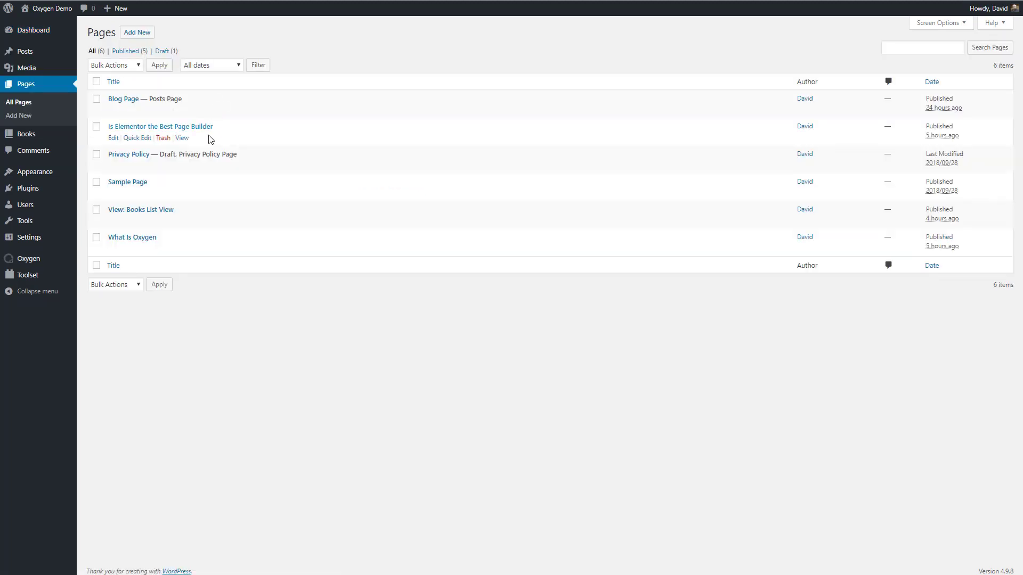
pyautogui.click(113, 248)
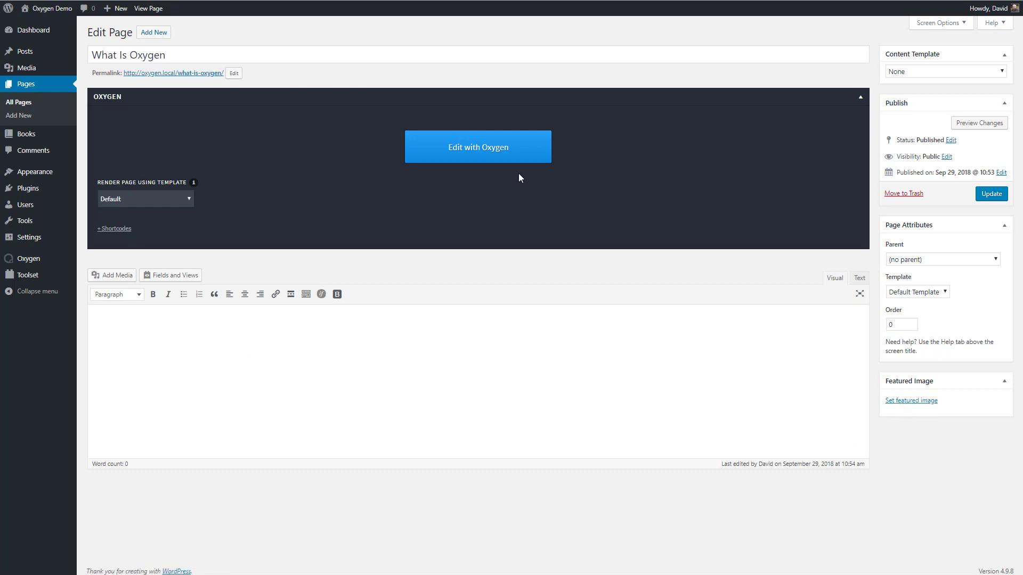
pyautogui.click(475, 152)
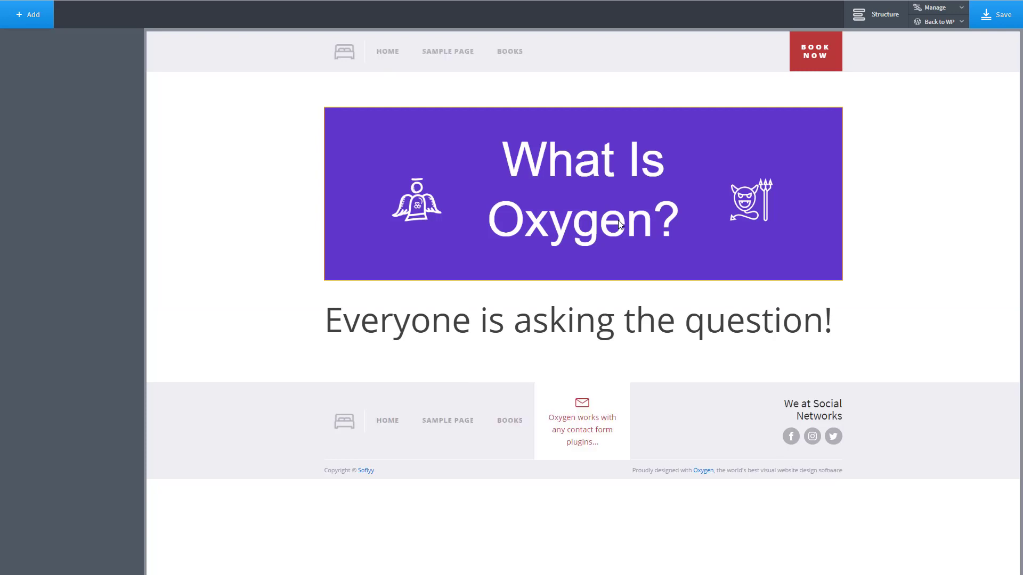
pyautogui.click(430, 175)
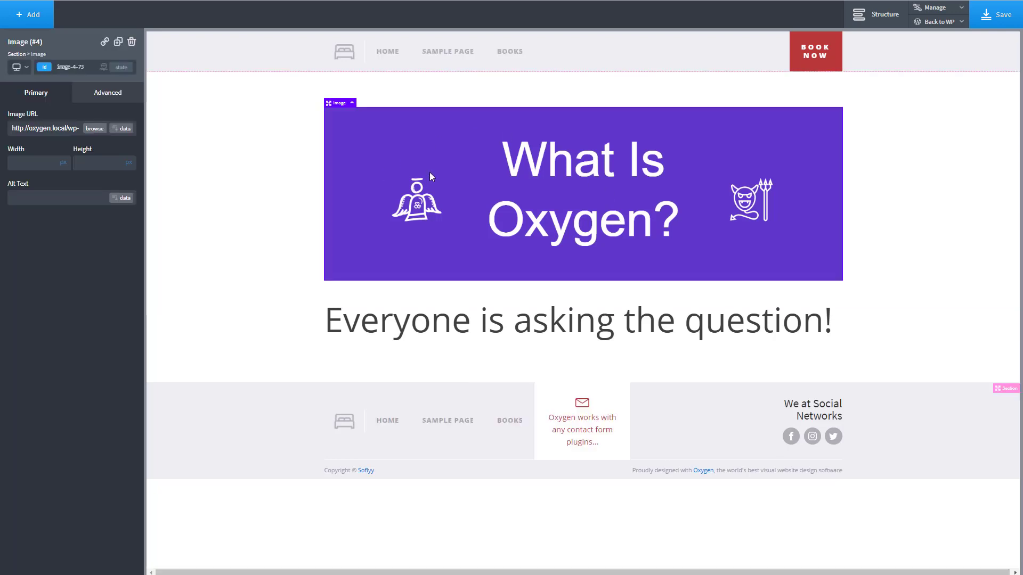
pyautogui.click(561, 327)
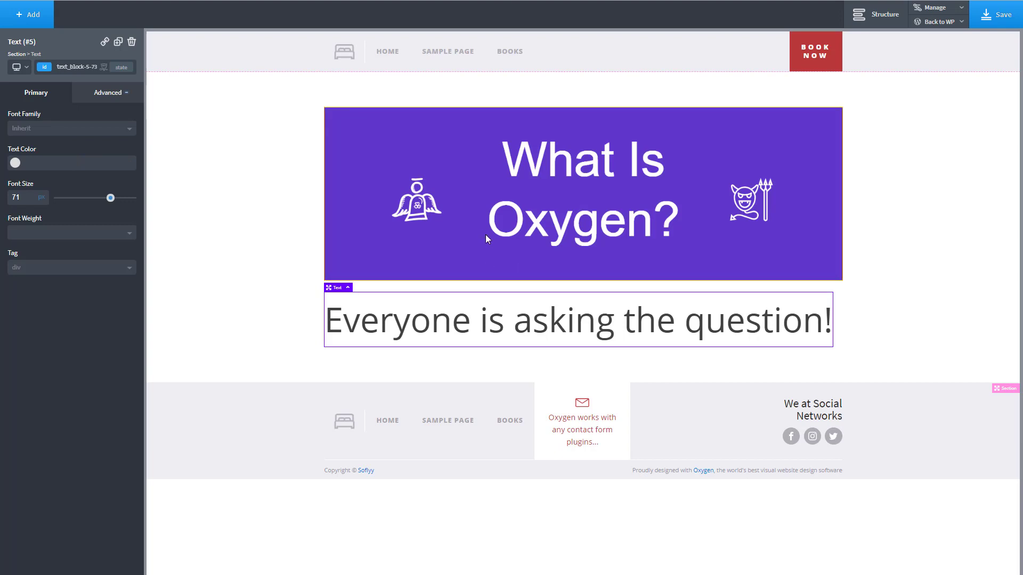
pyautogui.click(984, 19)
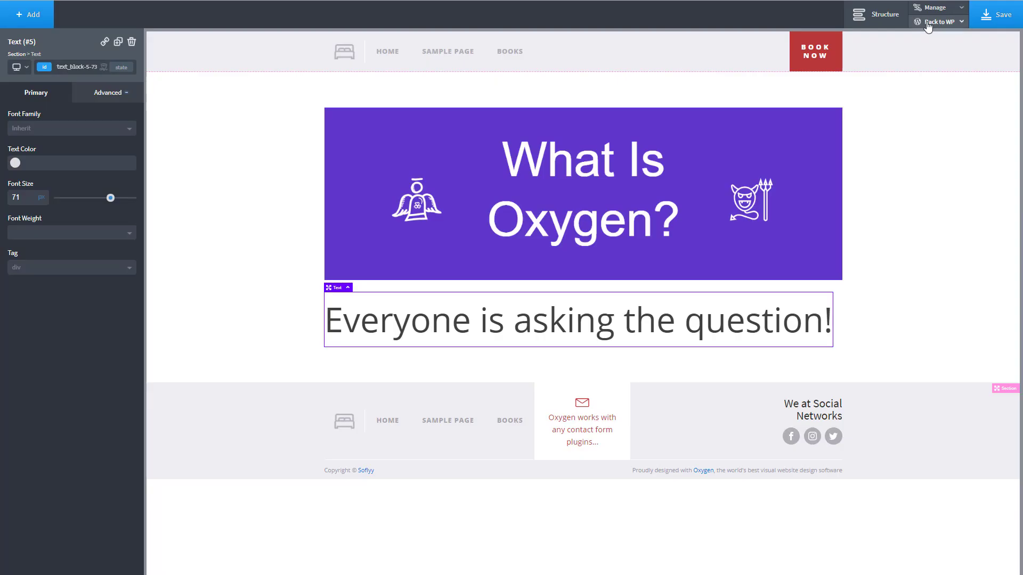
pyautogui.click(929, 24)
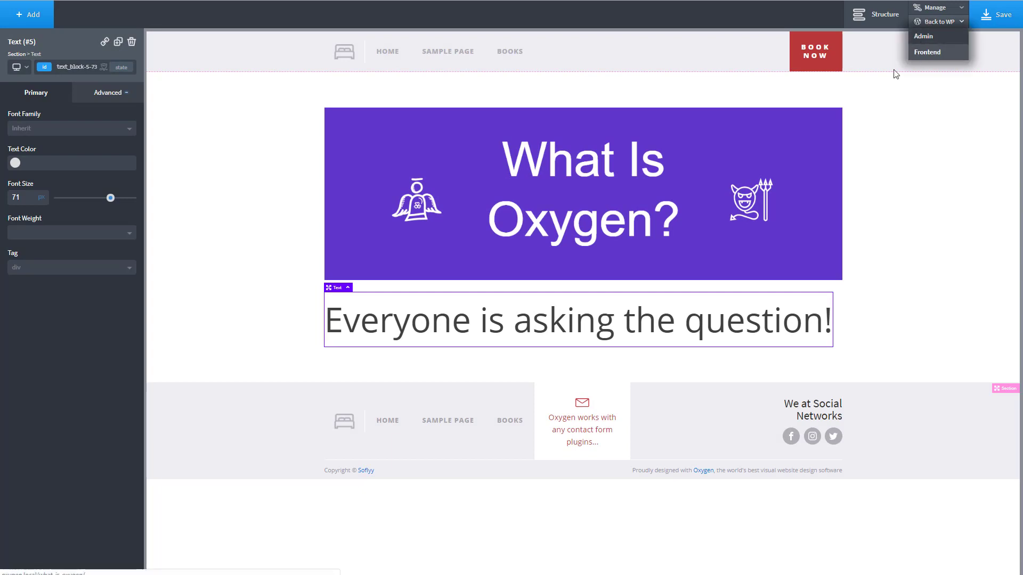
pyautogui.click(928, 52)
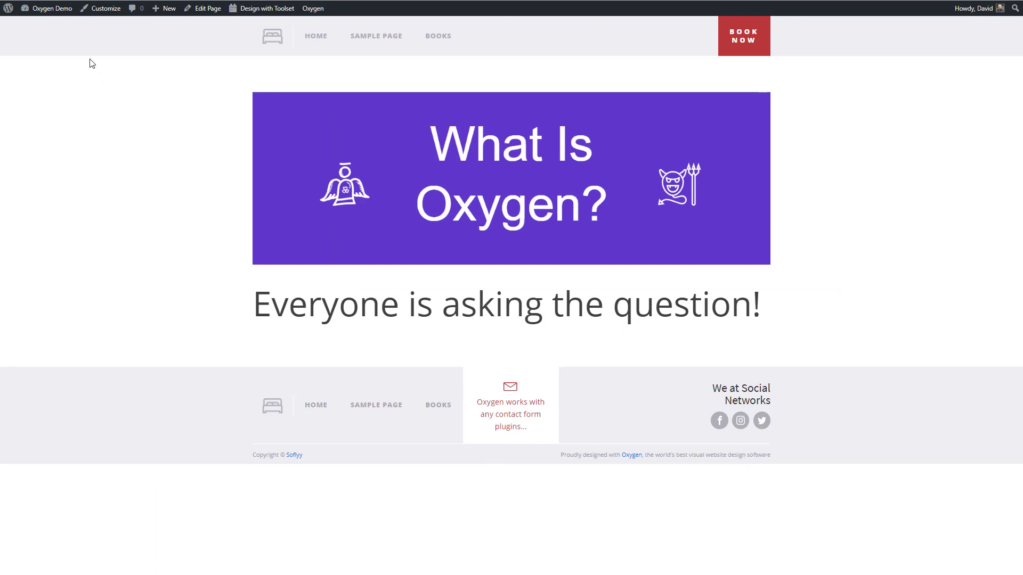
# - Deactivate the Oxygen 2.1 Beta 1 plugin from the installed plugins list
pyautogui.moveTo(52, 13)
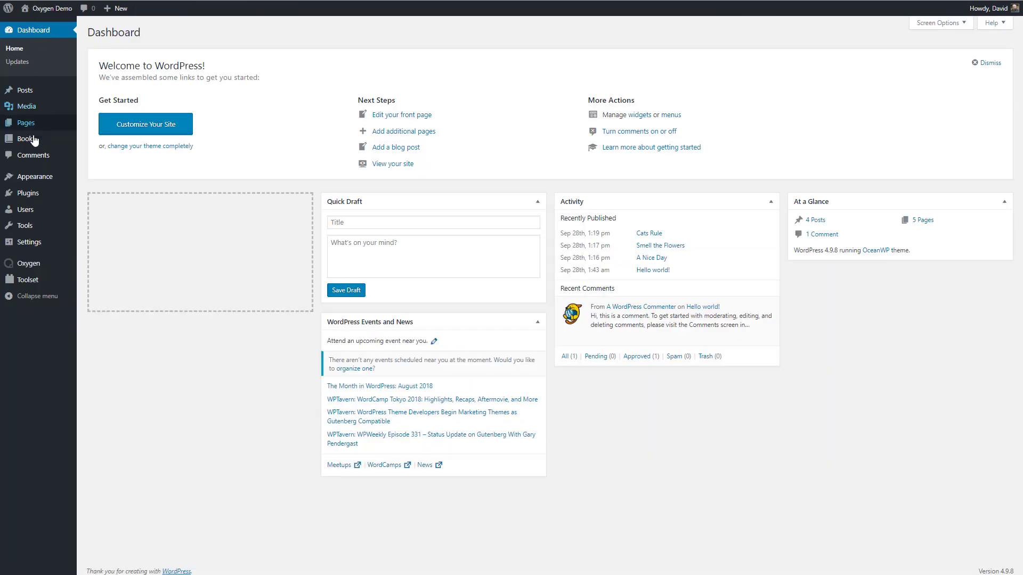
pyautogui.click(34, 197)
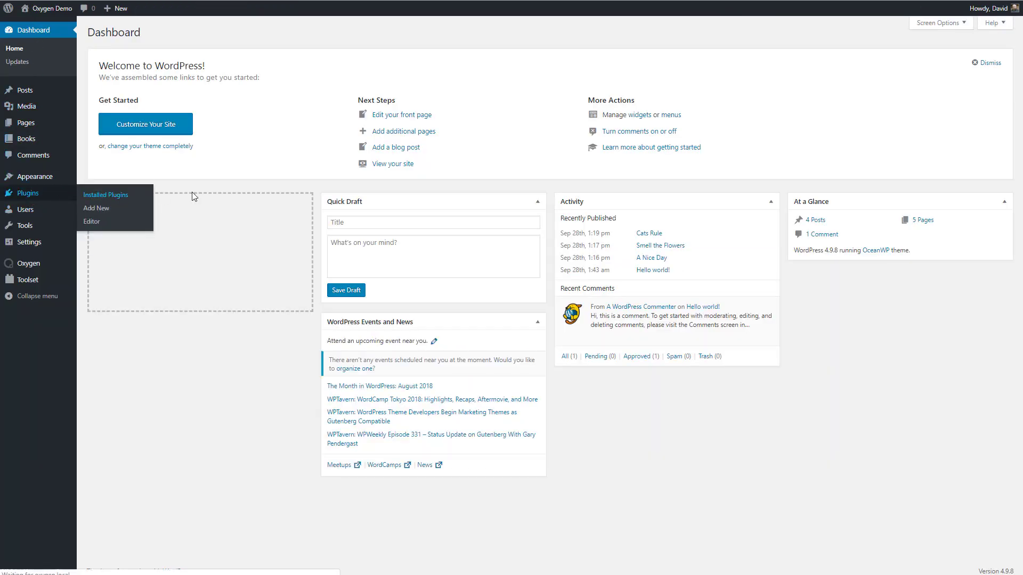
pyautogui.click(126, 179)
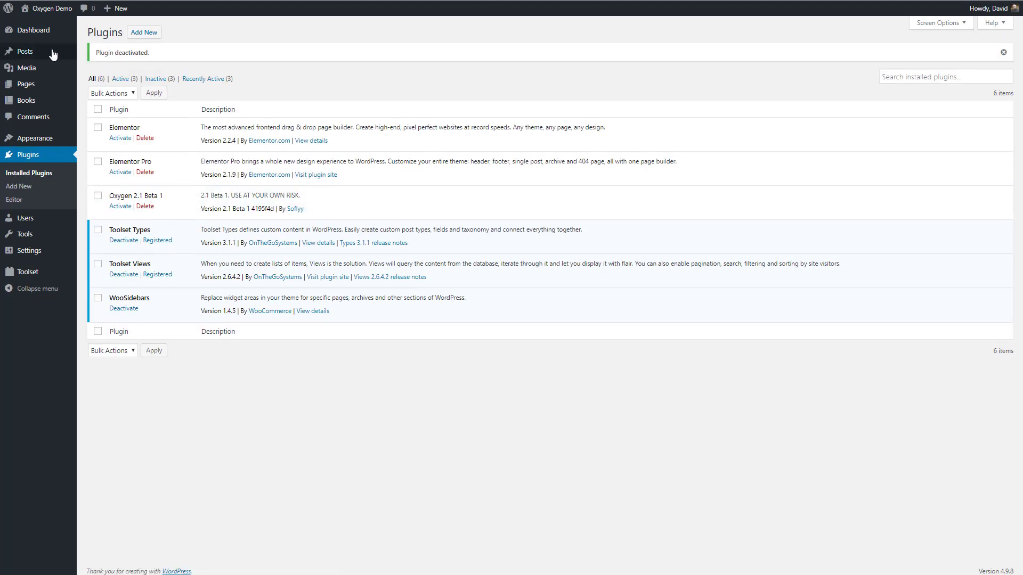
# - View the What Is Oxygen page on the site without Oxygen active, then return to the dashboard
pyautogui.moveTo(24, 84)
pyautogui.click(95, 86)
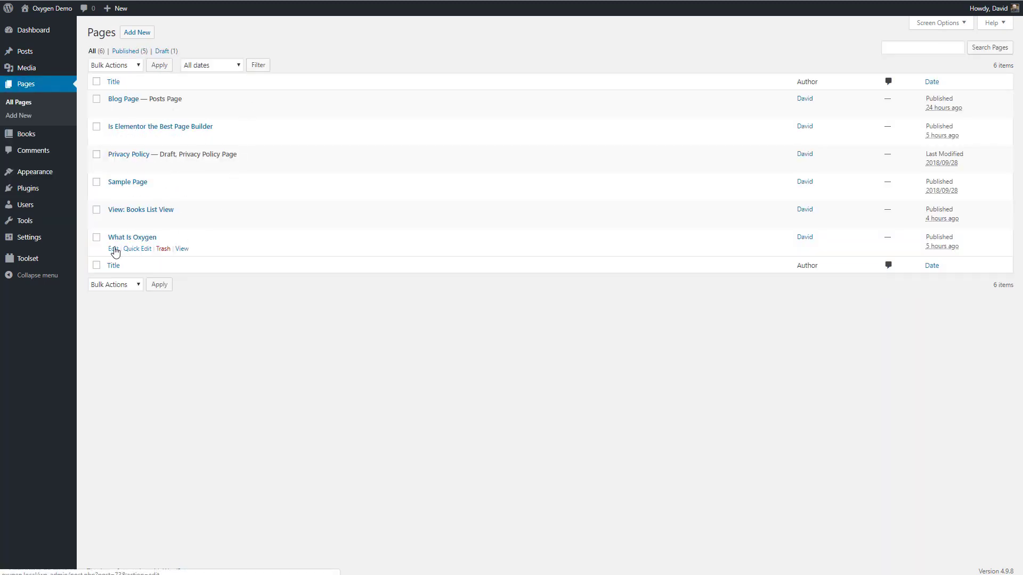
pyautogui.click(184, 249)
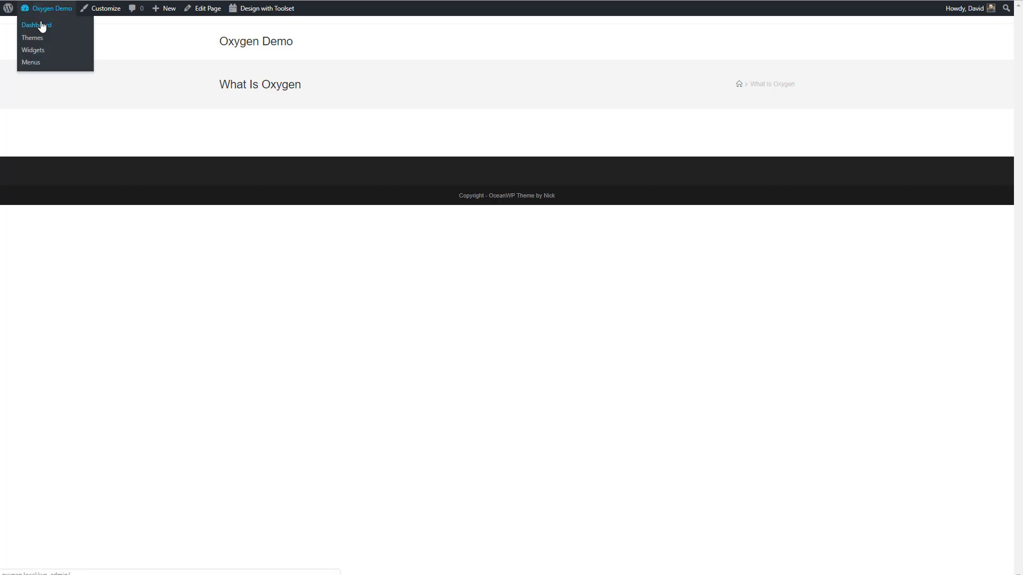
pyautogui.click(41, 27)
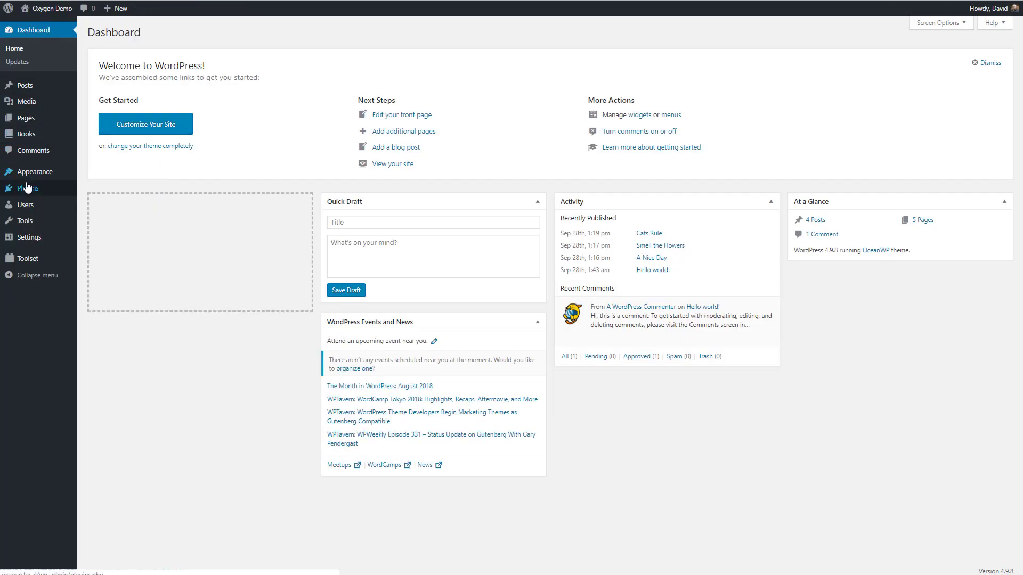
# - Bulk-activate the Elementor and Elementor Pro plugins
pyautogui.moveTo(25, 192)
pyautogui.click(136, 189)
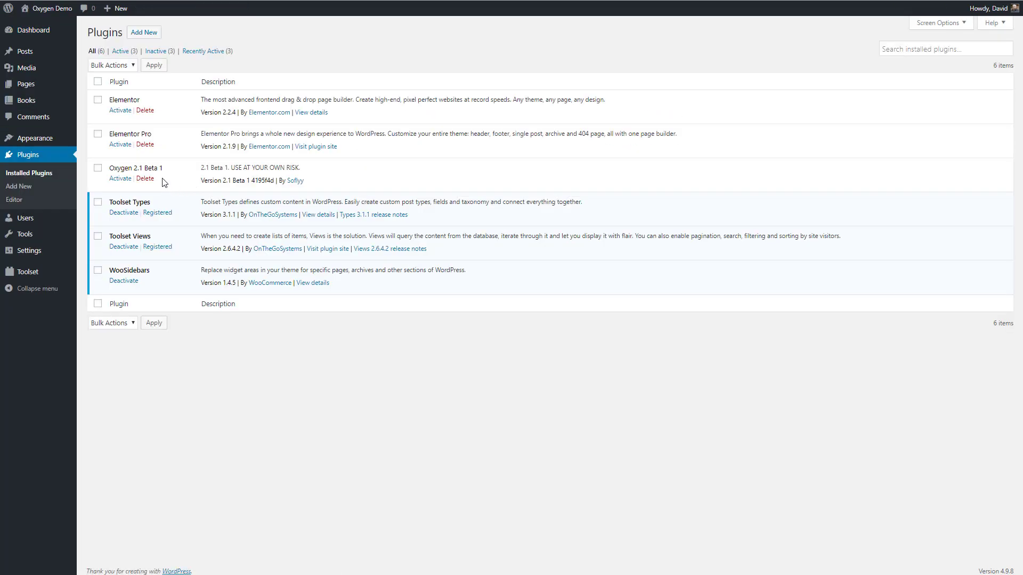
pyautogui.click(99, 134)
pyautogui.click(99, 100)
pyautogui.click(131, 71)
pyautogui.click(117, 85)
pyautogui.click(154, 65)
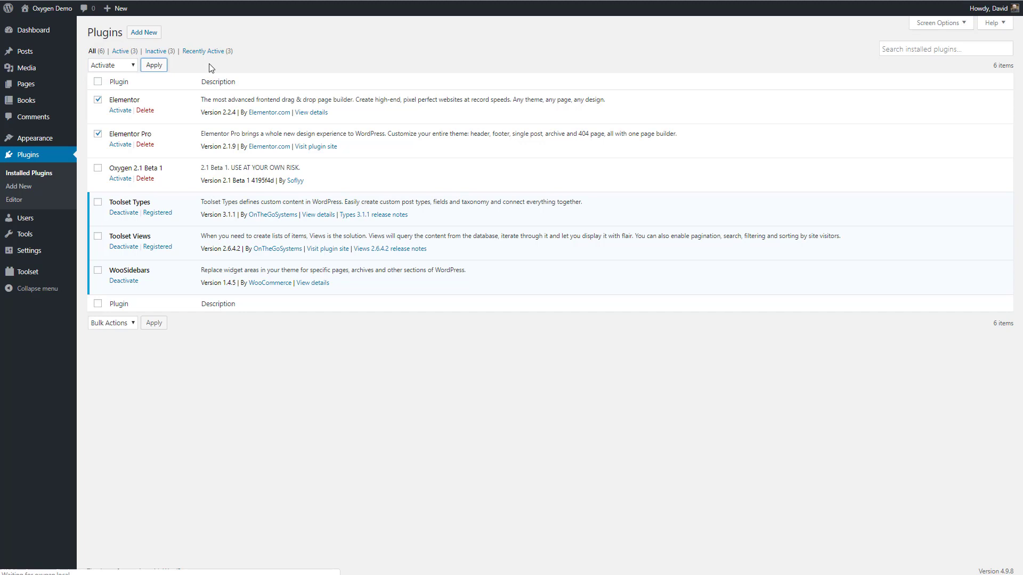
# - Open the Is Elementor the Best Page Builder page in Elementor, exit to the dashboard, and view the page on the site
pyautogui.moveTo(43, 87)
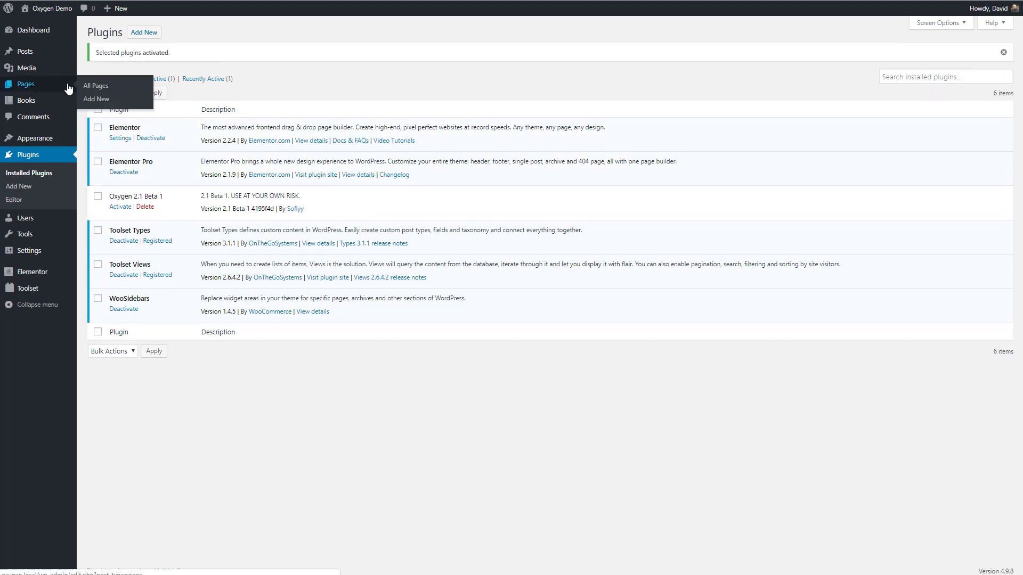
pyautogui.click(96, 86)
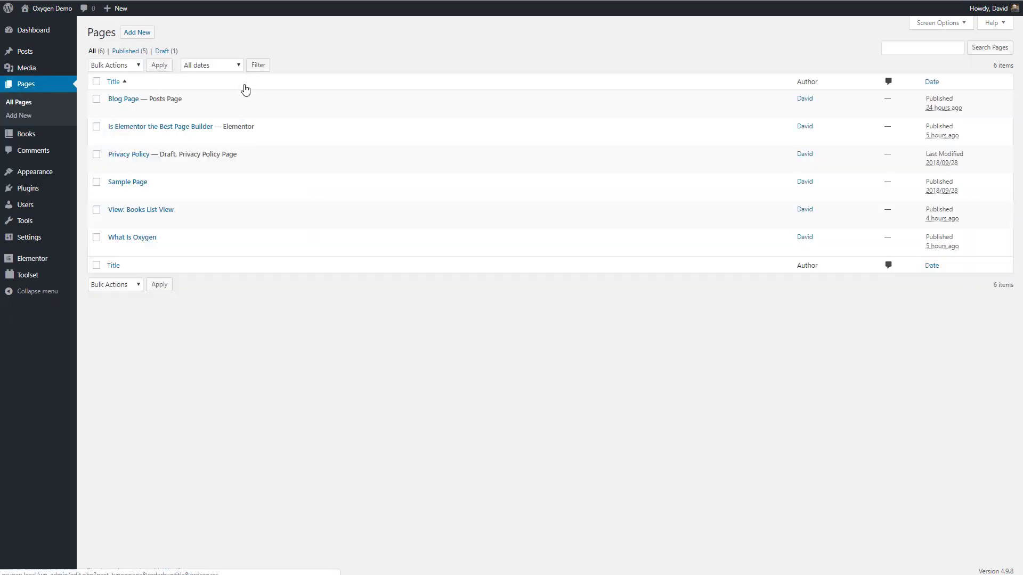
pyautogui.moveTo(146, 130)
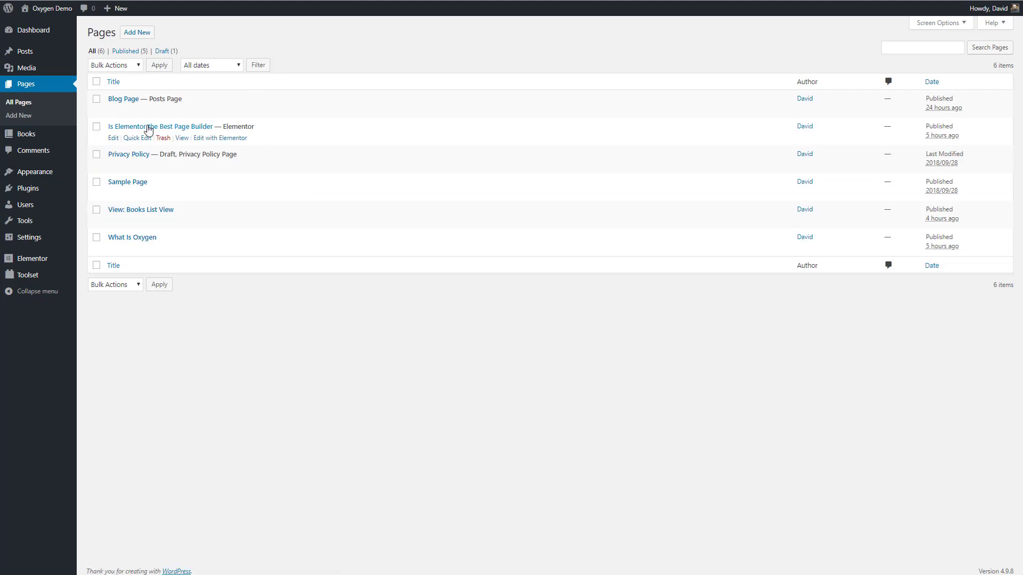
pyautogui.click(112, 139)
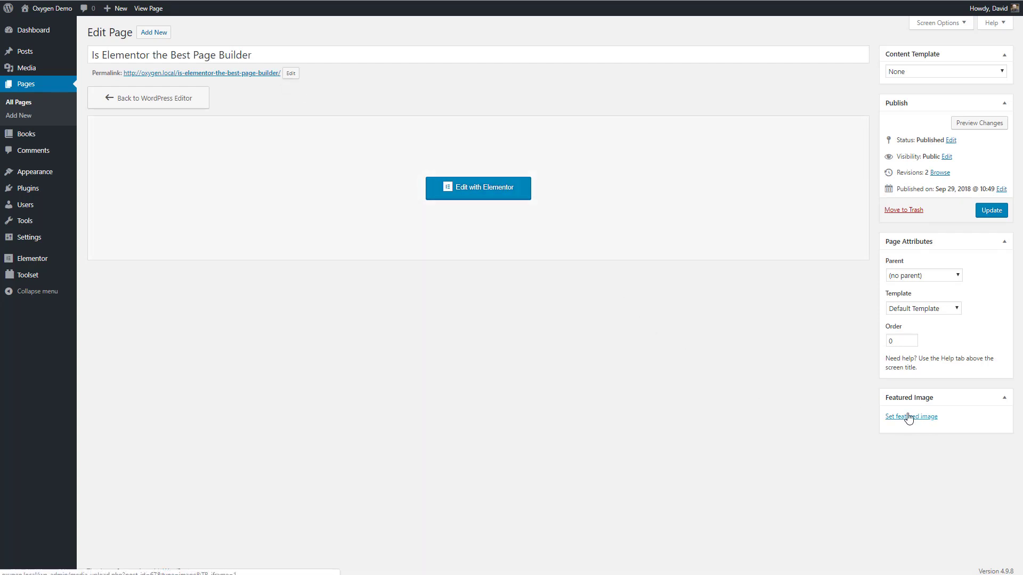
pyautogui.click(469, 191)
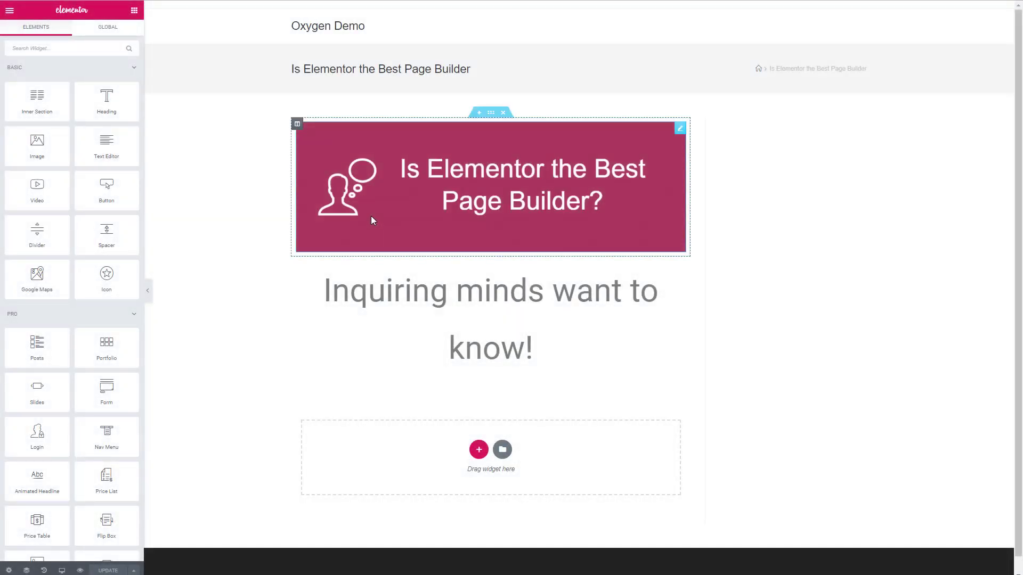
pyautogui.click(390, 292)
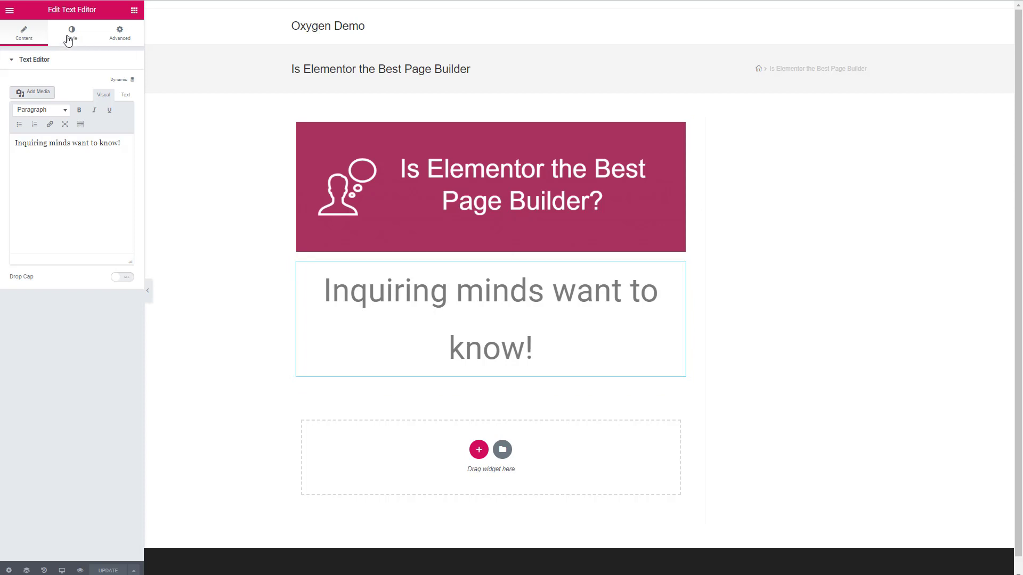
pyautogui.click(9, 12)
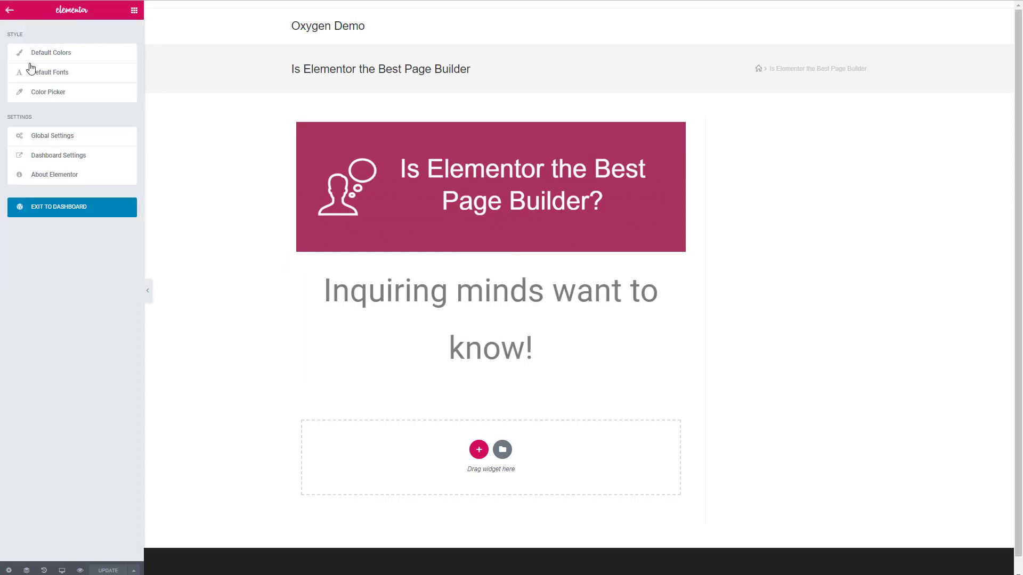
pyautogui.click(47, 209)
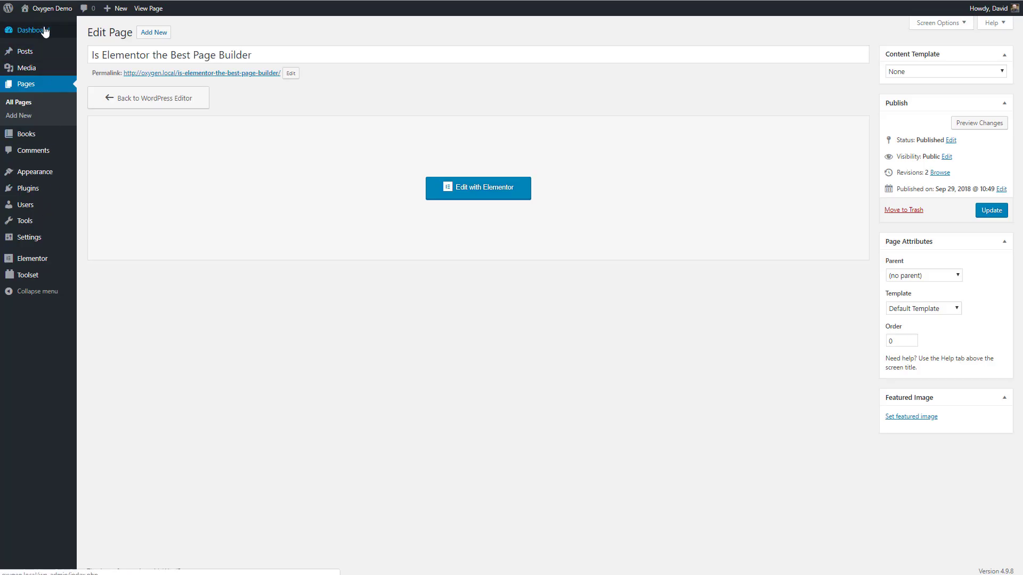
pyautogui.click(148, 8)
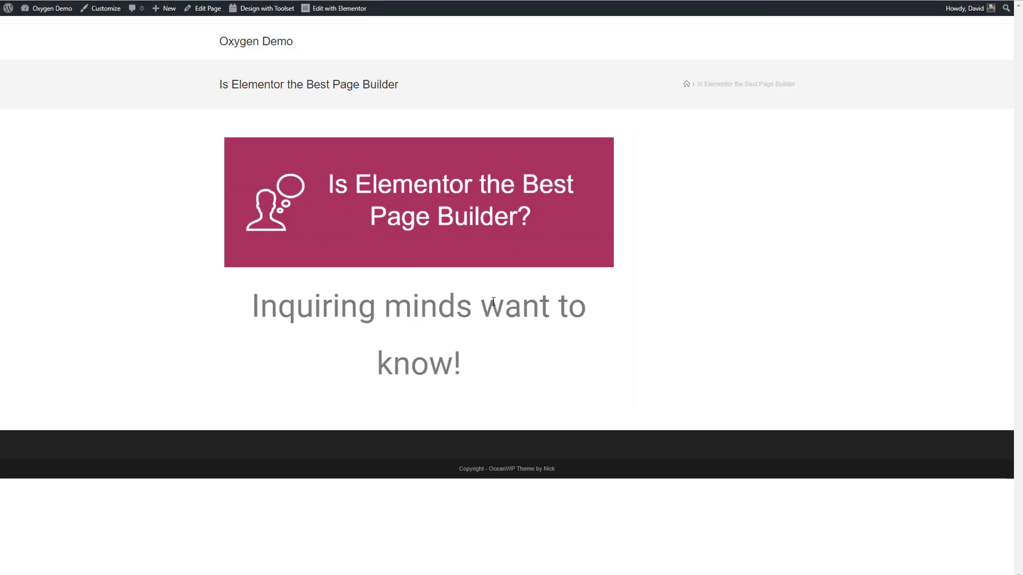
# - Bulk-deactivate the Elementor and Elementor Pro plugins
pyautogui.moveTo(45, 9)
pyautogui.click(41, 30)
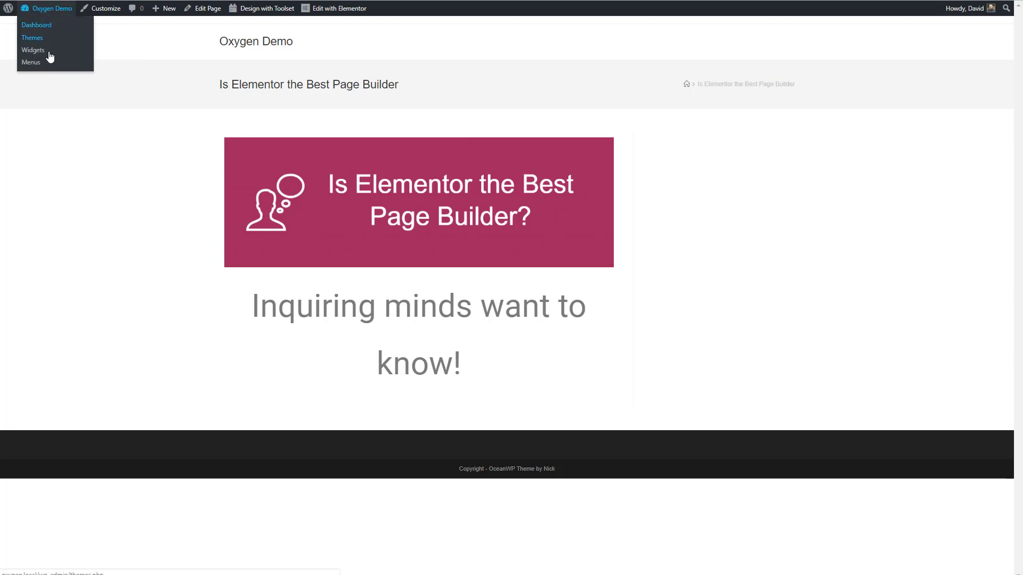
pyautogui.moveTo(30, 189)
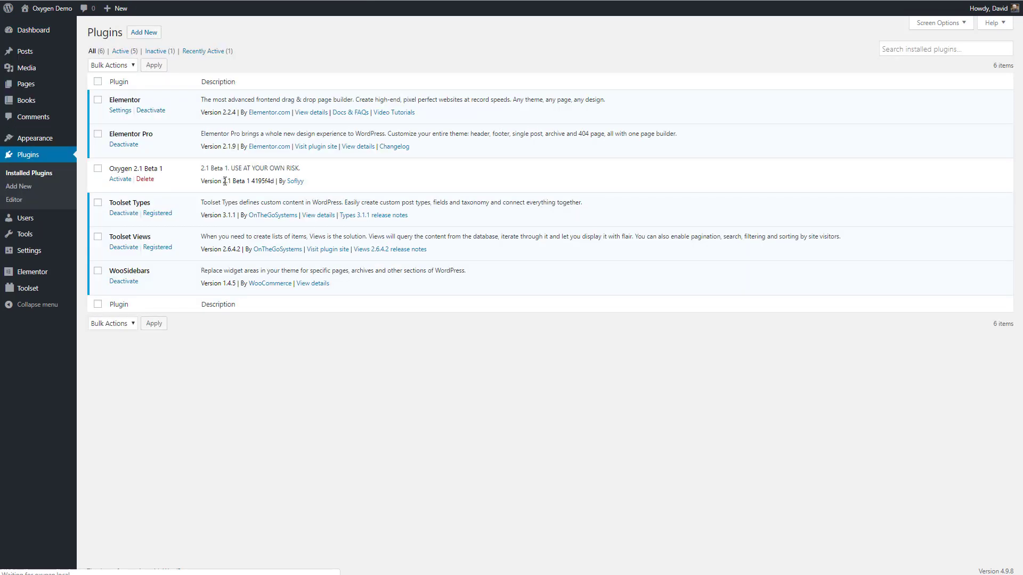
pyautogui.click(98, 101)
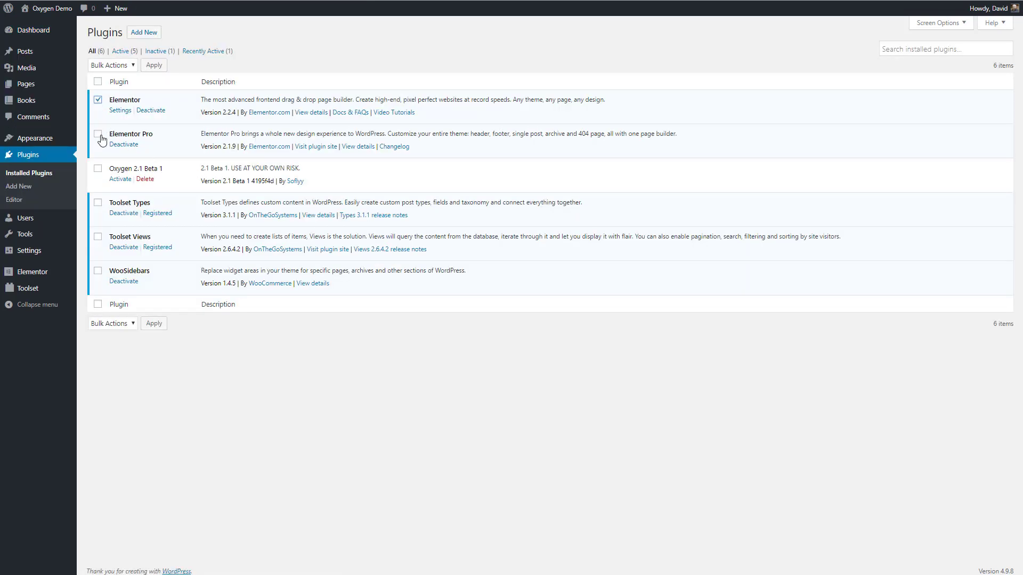
pyautogui.click(98, 134)
pyautogui.click(118, 67)
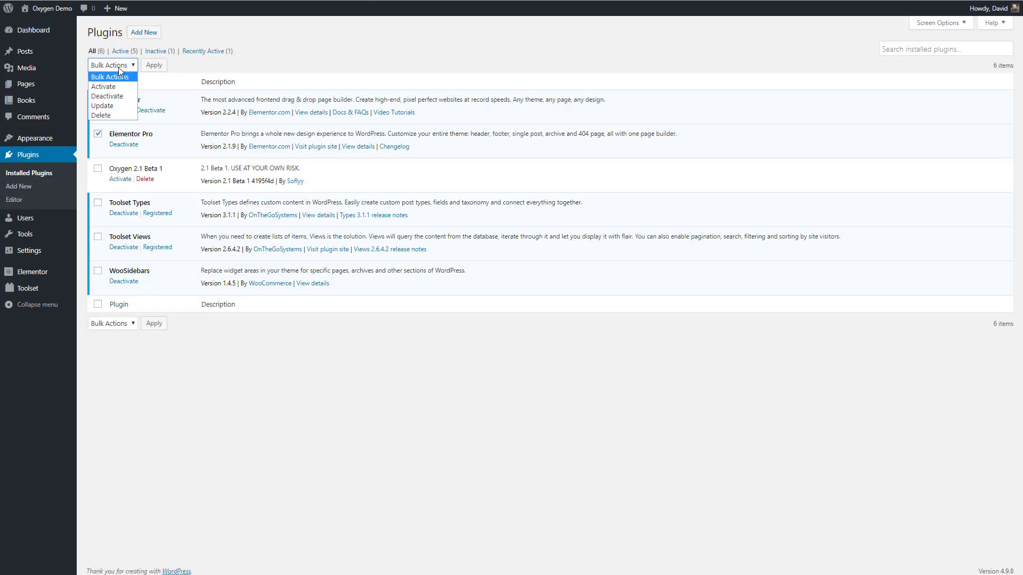
pyautogui.click(109, 97)
pyautogui.click(154, 65)
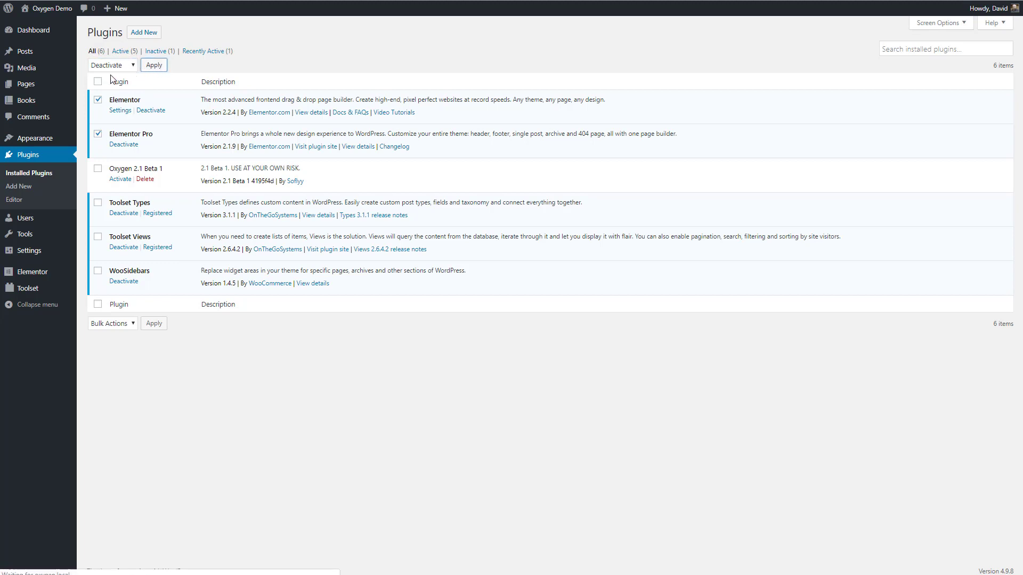
# - View the Is Elementor the Best Page Builder page on the site, then close the customizer preview
pyautogui.click(24, 87)
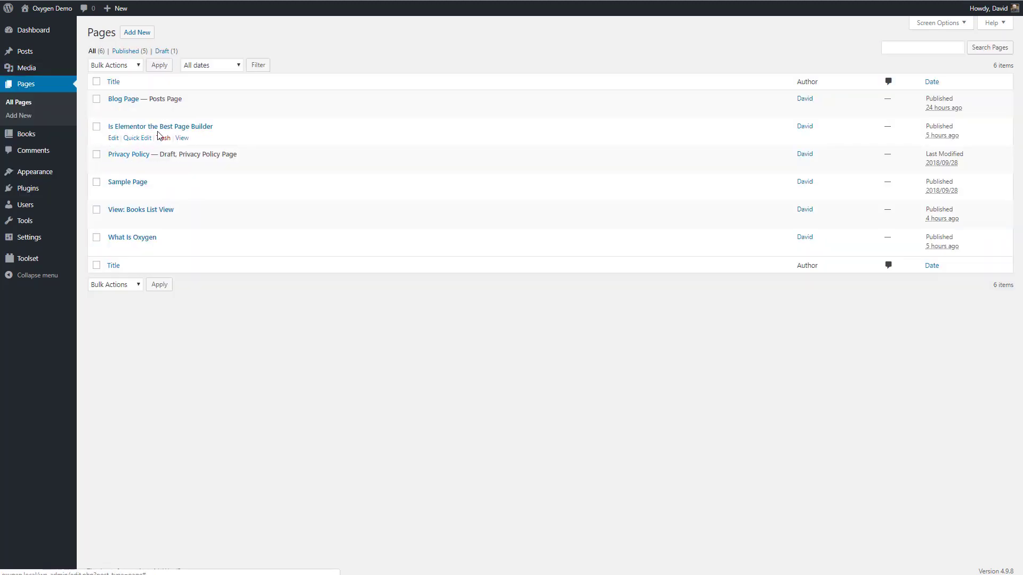
pyautogui.click(183, 139)
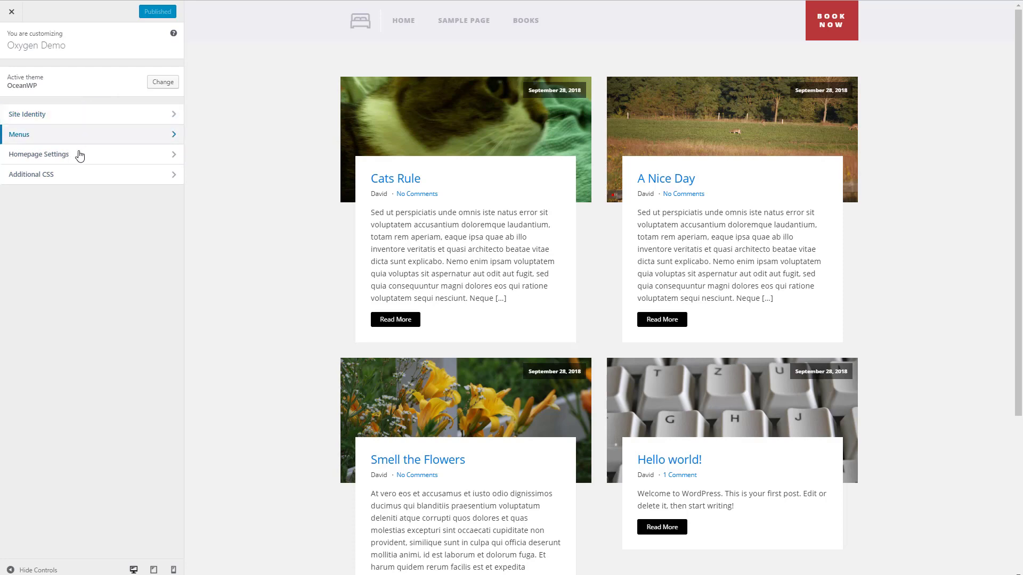
pyautogui.click(9, 13)
# - Open the installed plugins list
pyautogui.moveTo(47, 9)
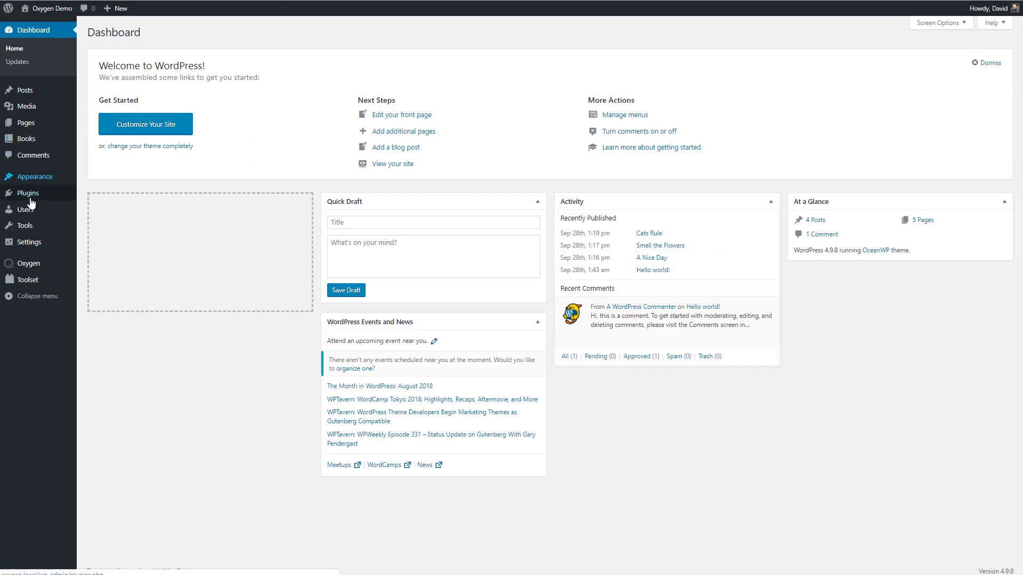
pyautogui.moveTo(30, 198)
pyautogui.moveTo(32, 178)
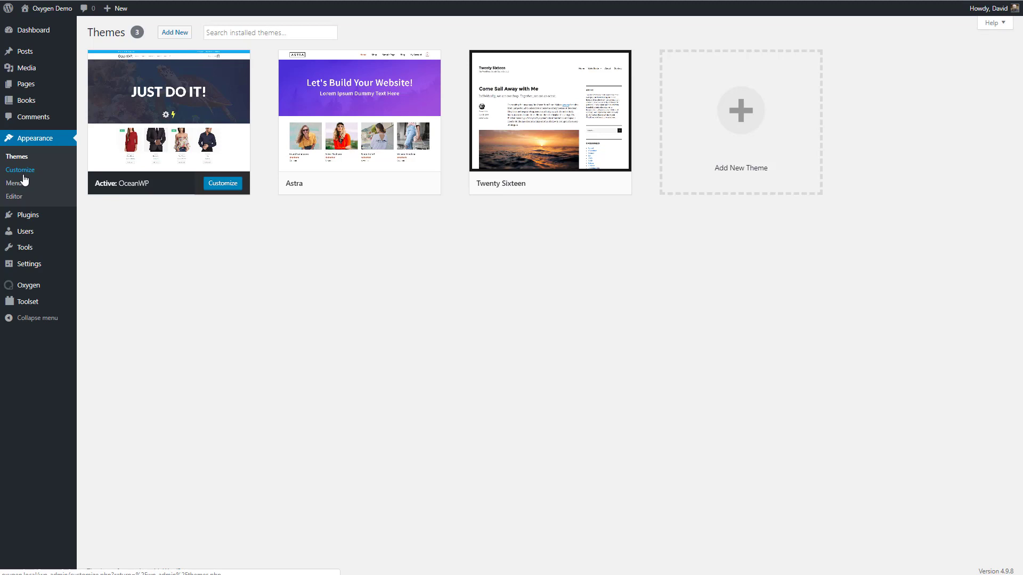
pyautogui.click(25, 215)
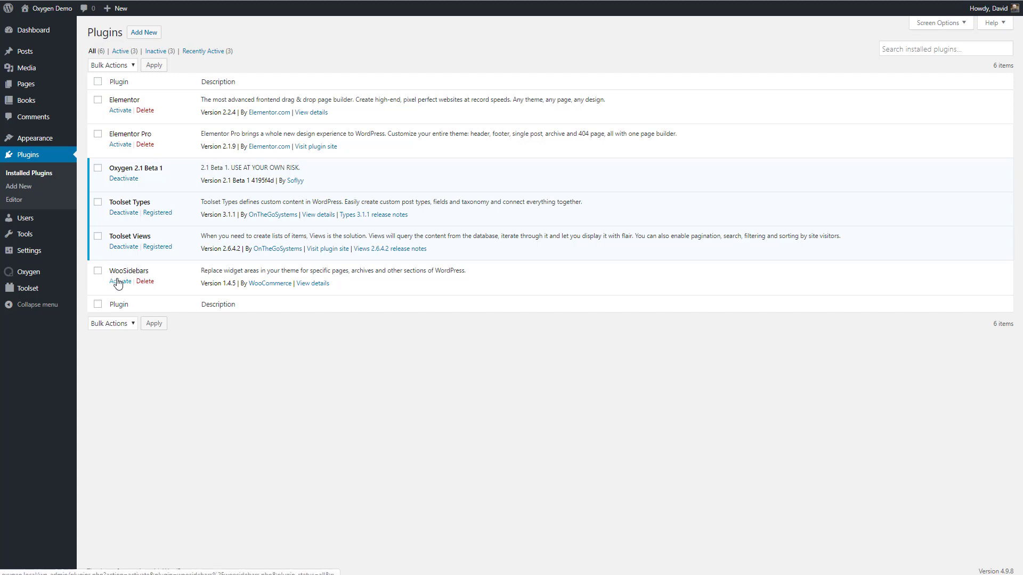
# - Activate the WooSidebars plugin and review the theme's widget areas and sidebar widgets
pyautogui.click(119, 283)
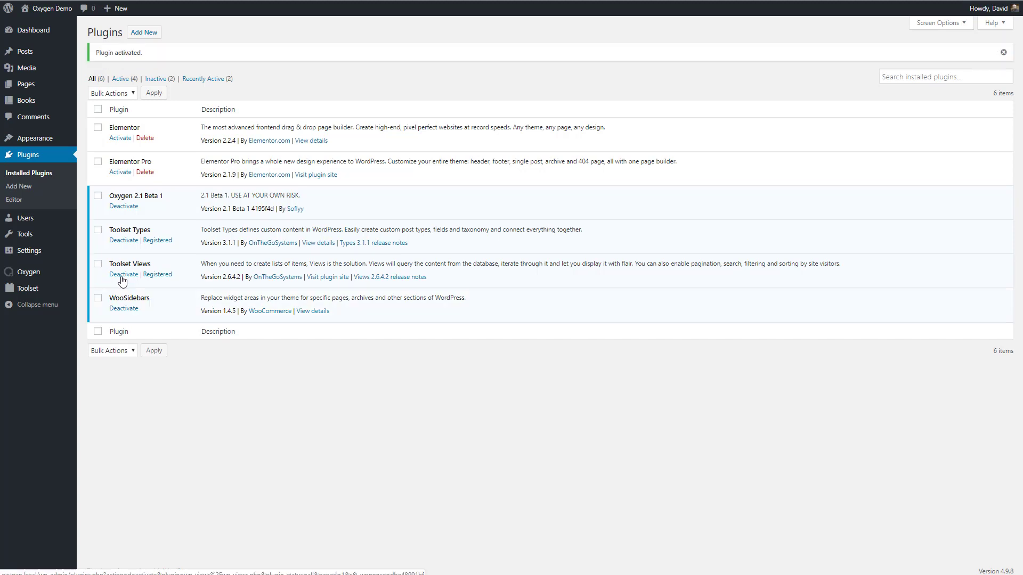
pyautogui.click(57, 135)
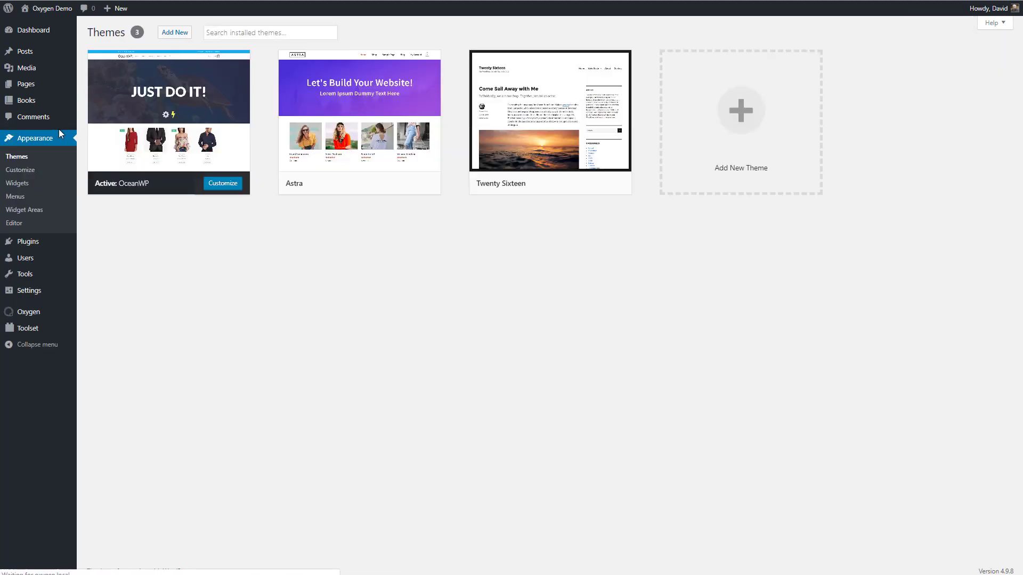
pyautogui.click(35, 211)
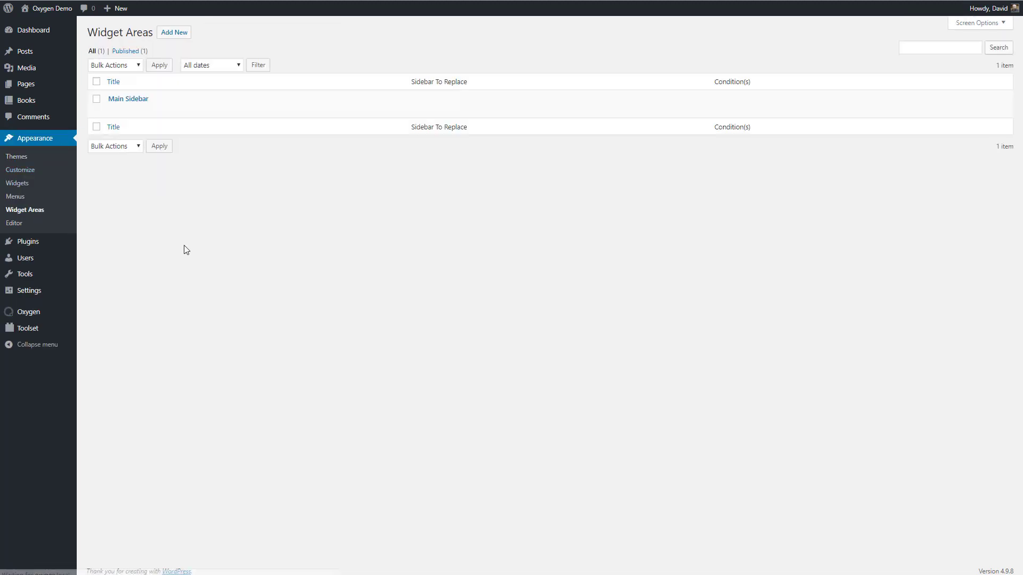
pyautogui.moveTo(122, 109)
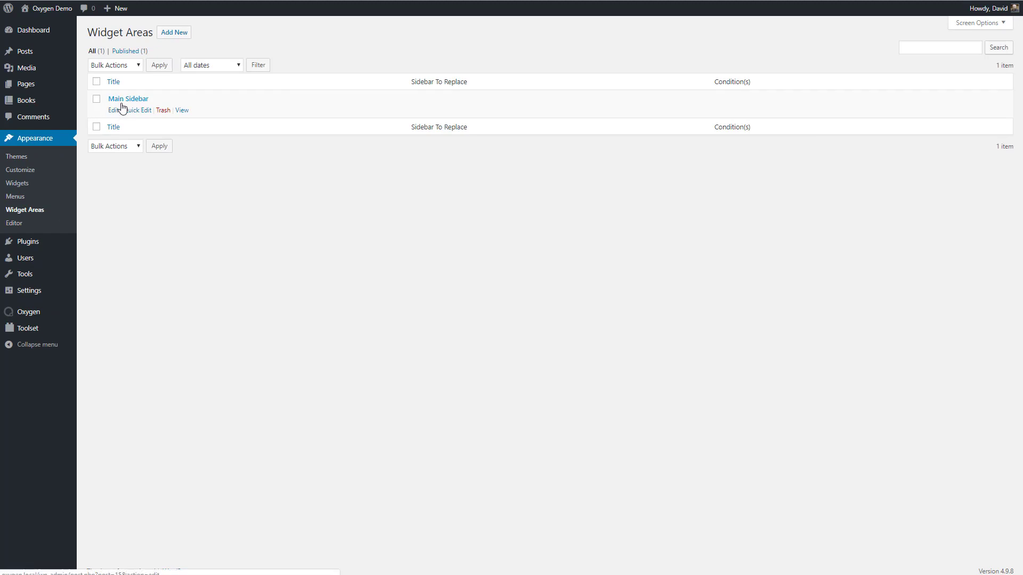
pyautogui.click(26, 184)
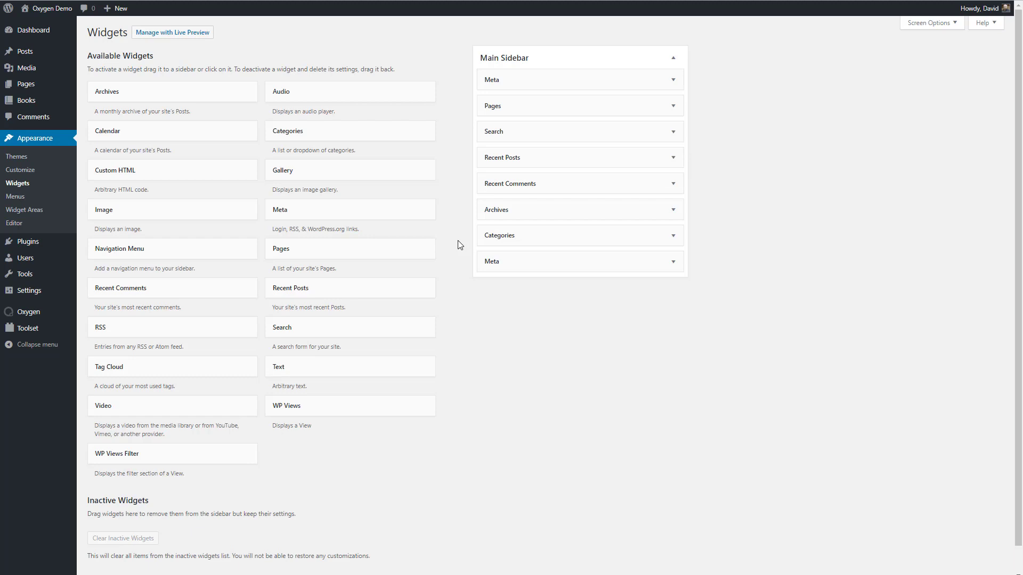
# - Visit the site and open the Cats Rule post to check how it renders
pyautogui.click(57, 9)
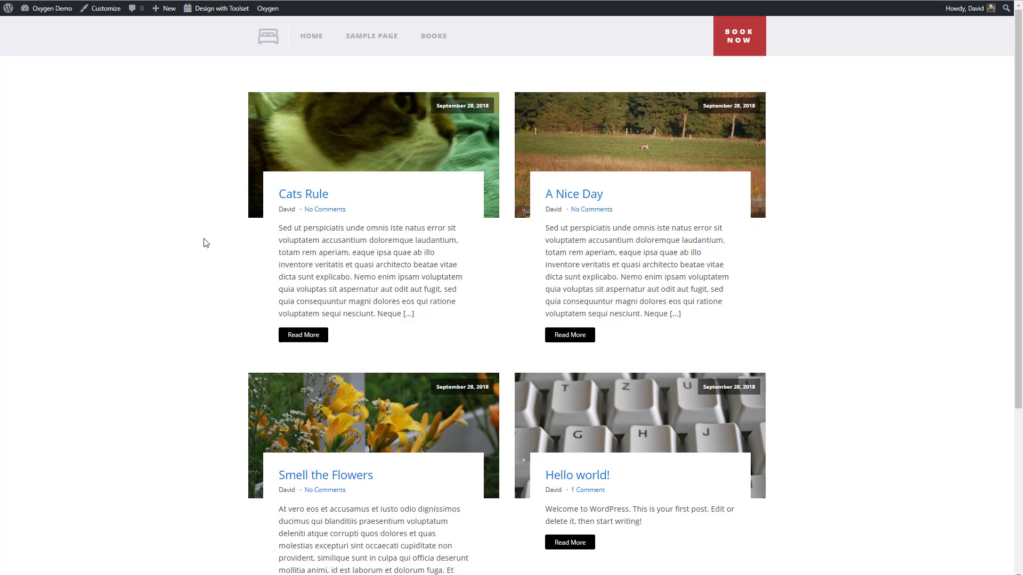
pyautogui.click(296, 198)
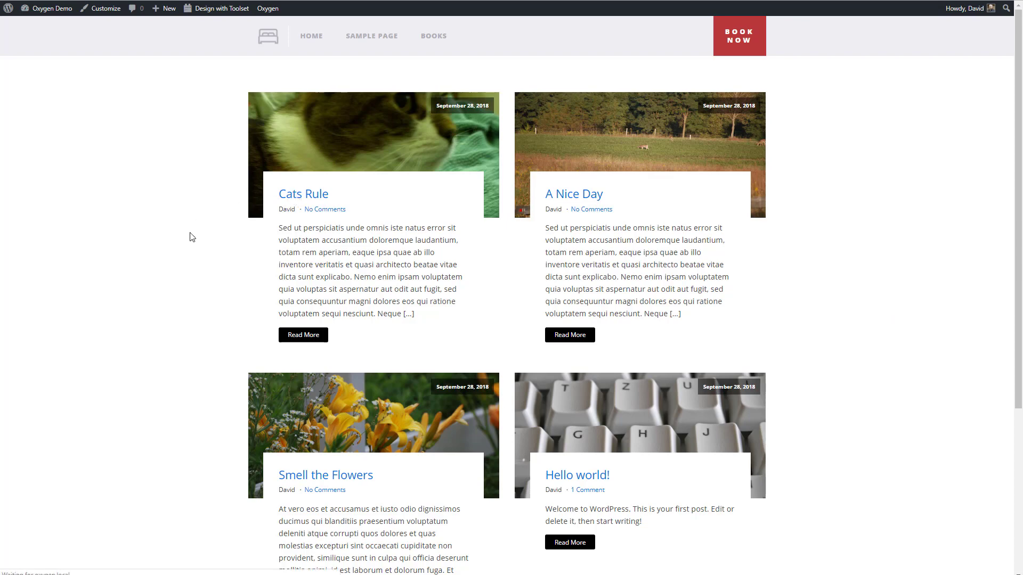
pyautogui.scroll(-4, 188, 234)
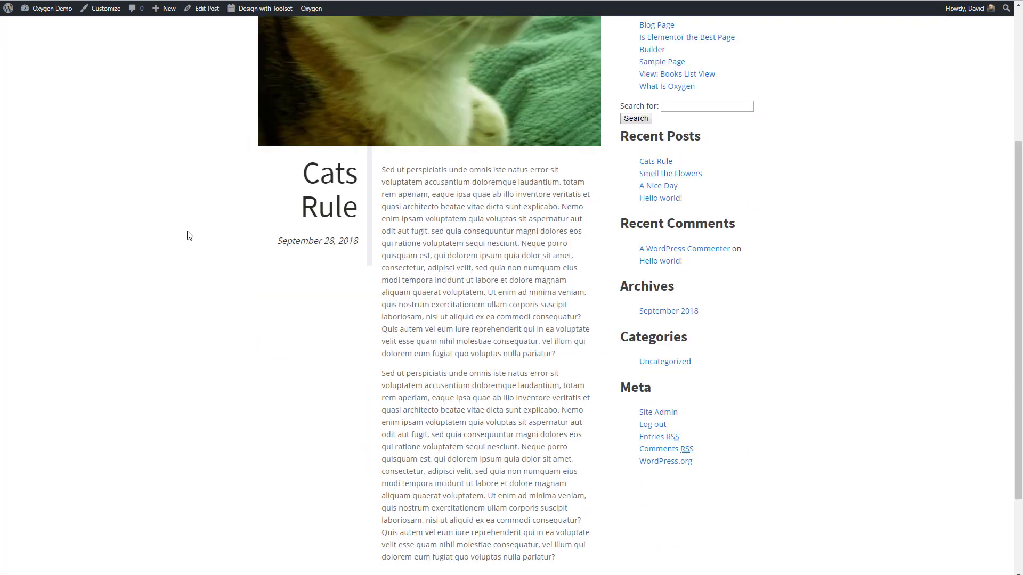
pyautogui.scroll(4, 188, 235)
pyautogui.scroll(-1, 479, 209)
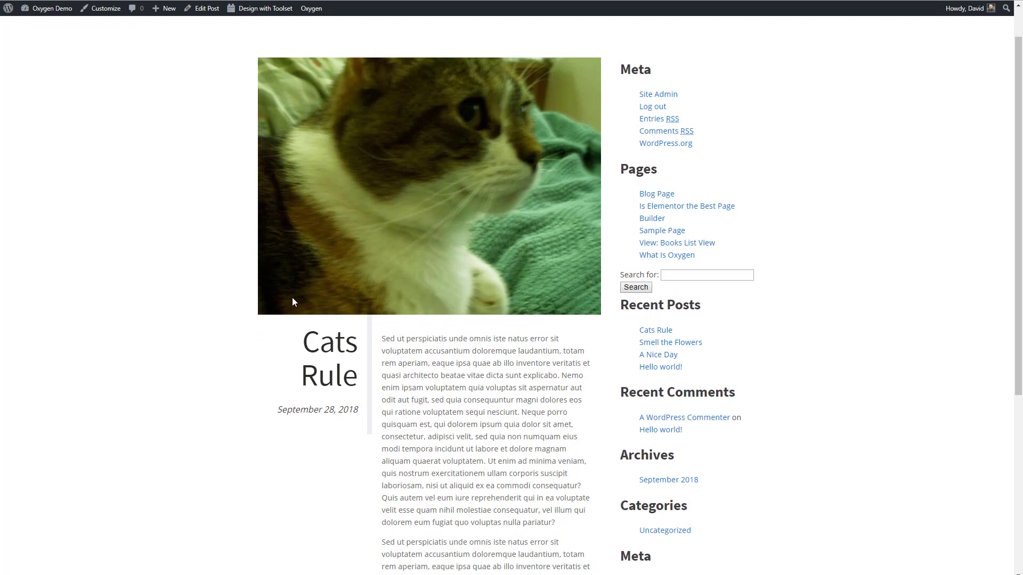
pyautogui.scroll(1, 273, 318)
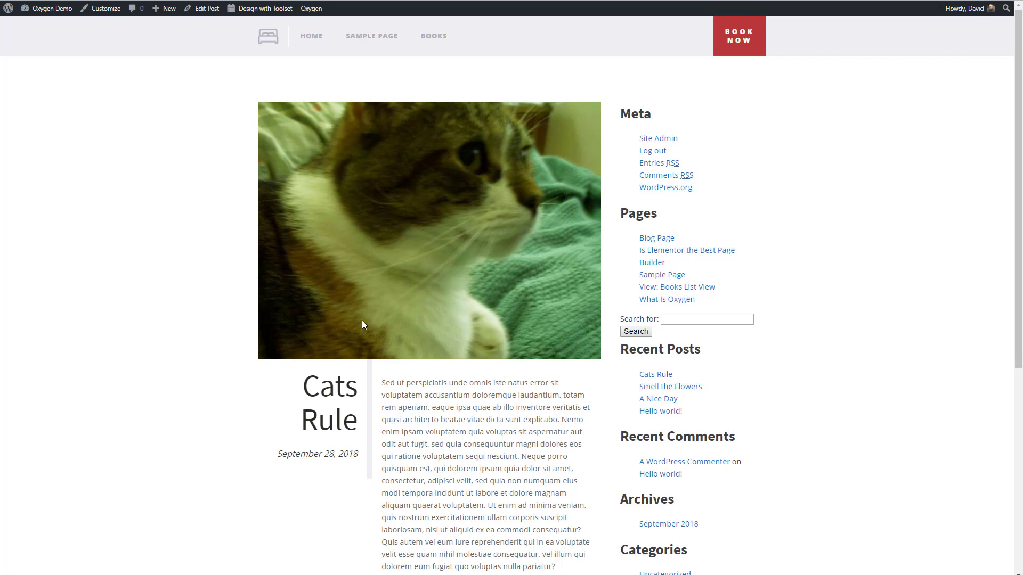
# - Open the Cats Rule post in the editor, then open the Off The Grid by C.J. Box book for editing
pyautogui.click(202, 9)
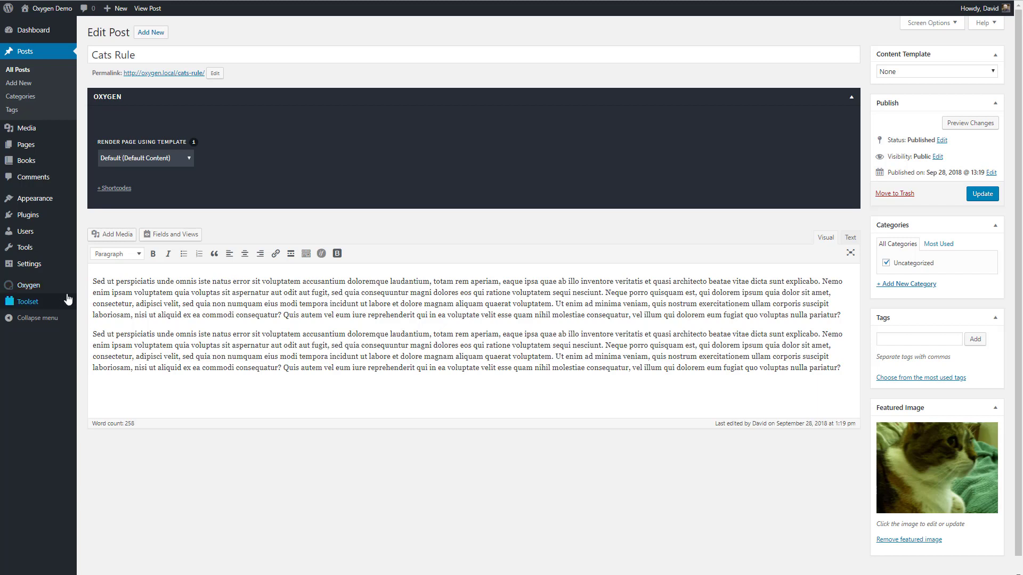
pyautogui.moveTo(39, 288)
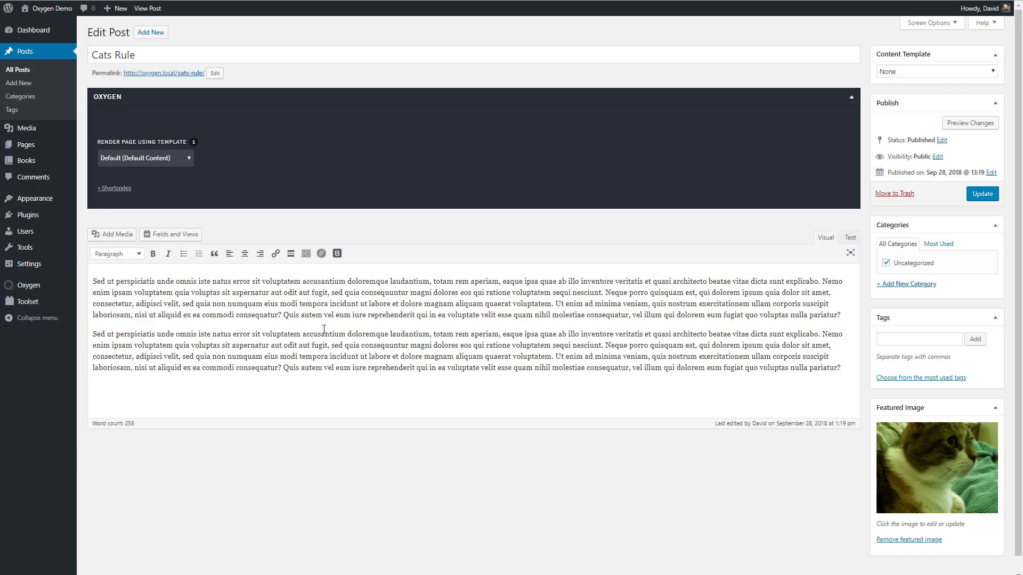
pyautogui.click(31, 161)
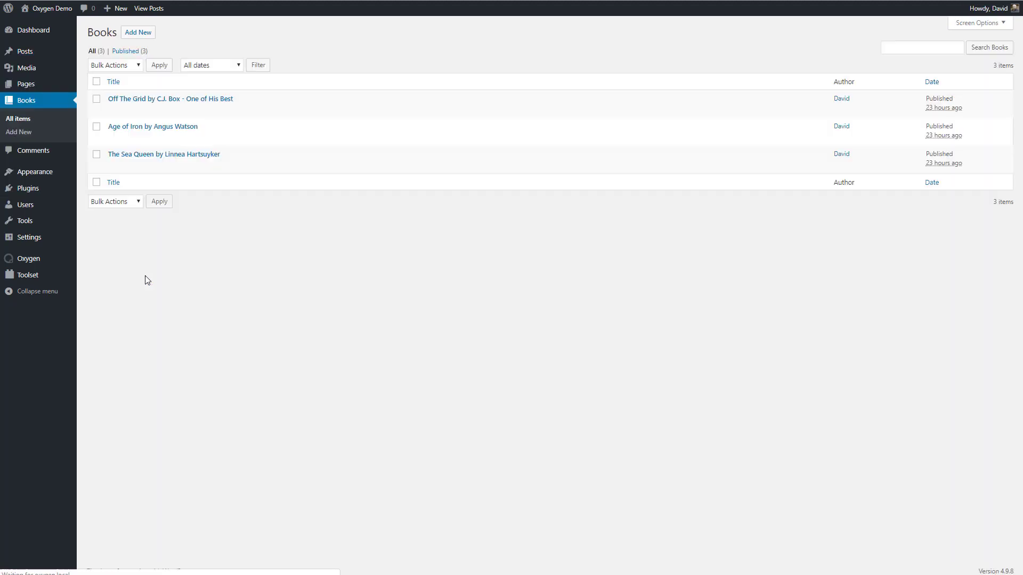
pyautogui.moveTo(51, 279)
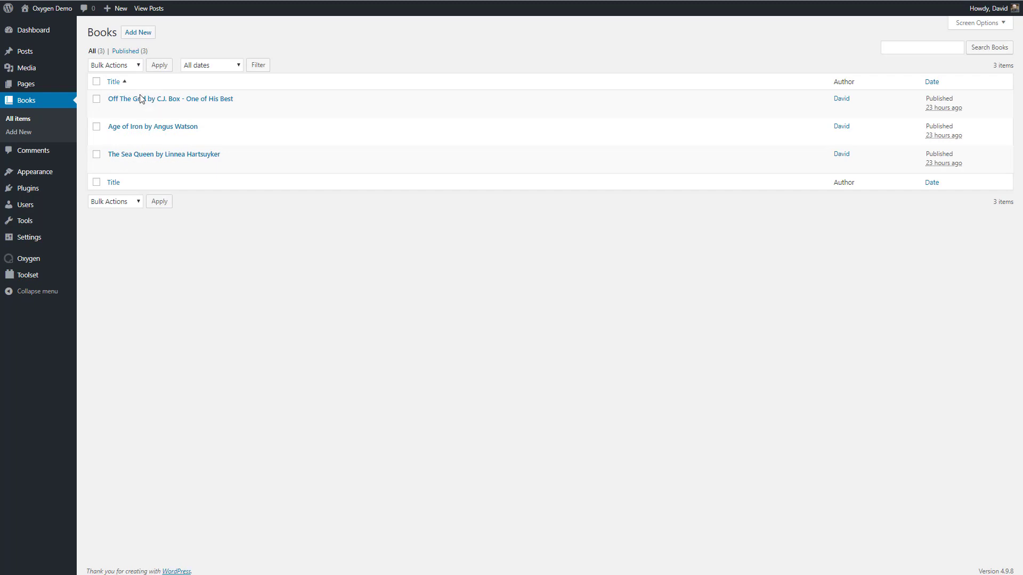
pyautogui.click(113, 110)
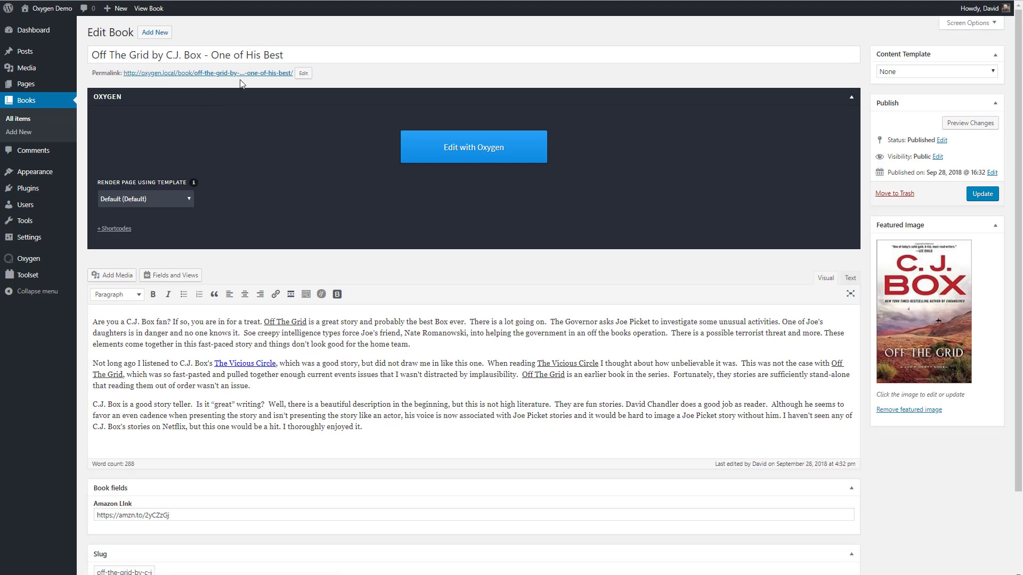
pyautogui.scroll(-1, 273, 328)
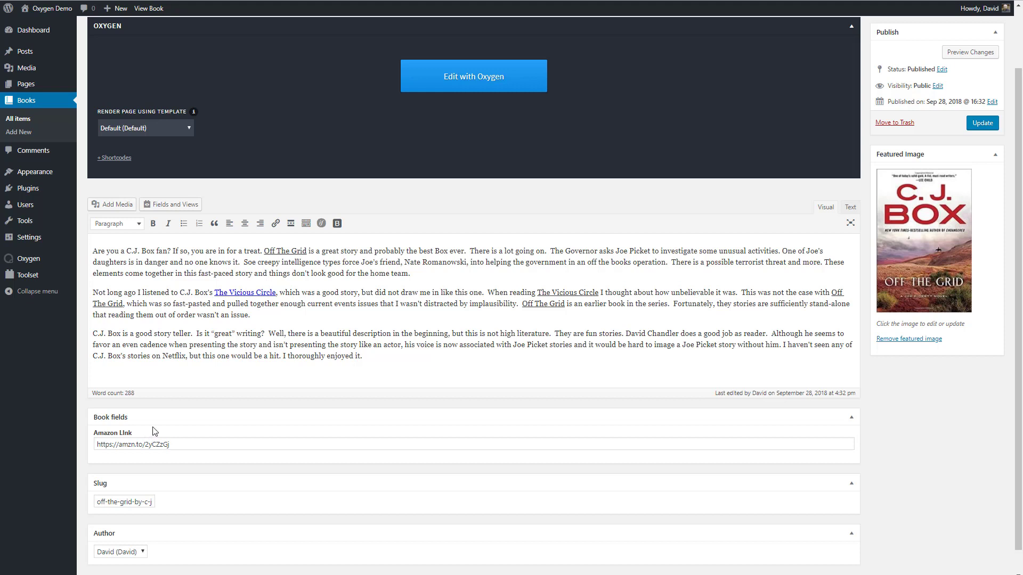
pyautogui.scroll(2, 157, 429)
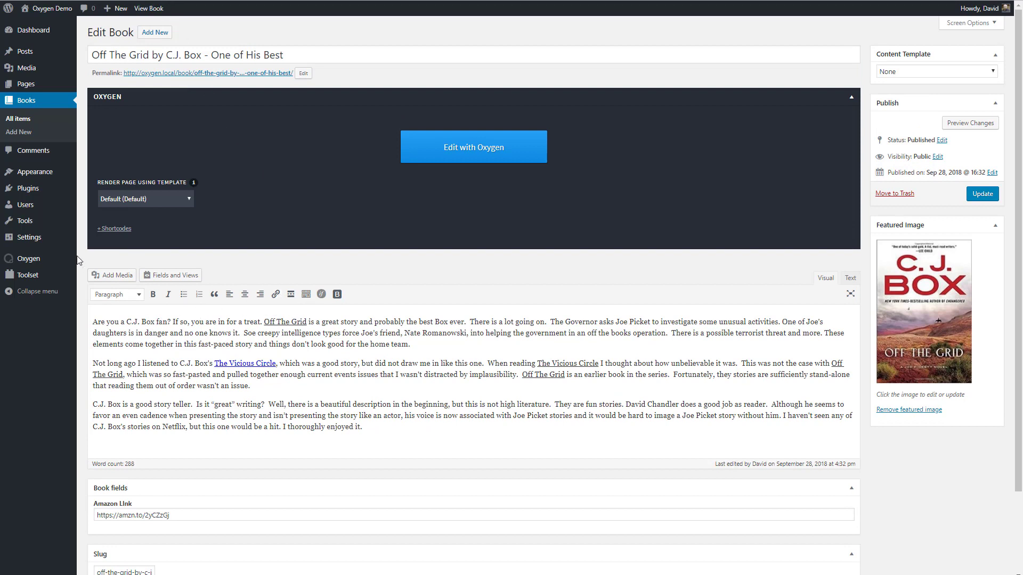
# - Open the Oxygen templates and inspect the Default template's Singular, Archive and Other conditions
pyautogui.moveTo(30, 261)
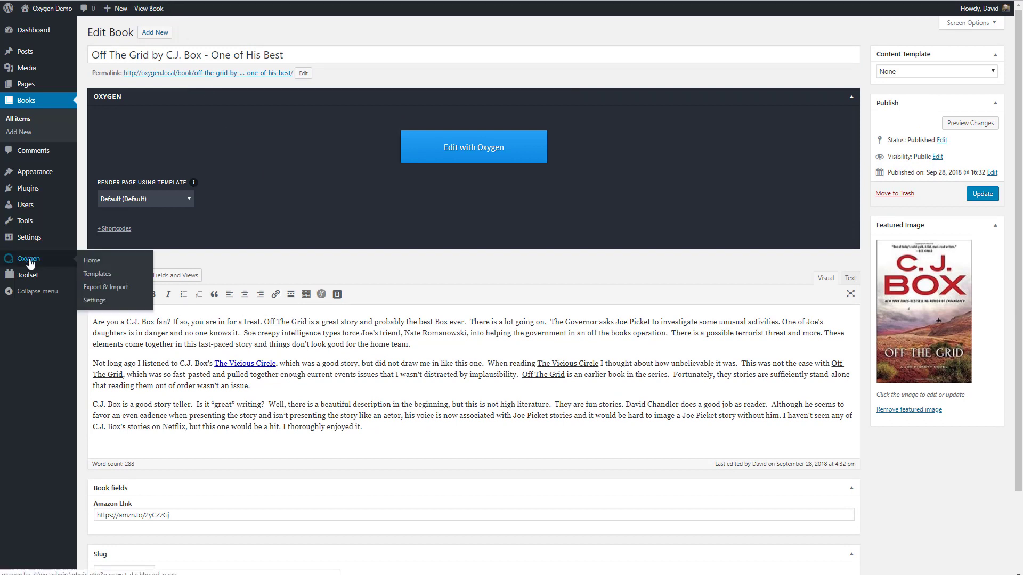
pyautogui.click(98, 274)
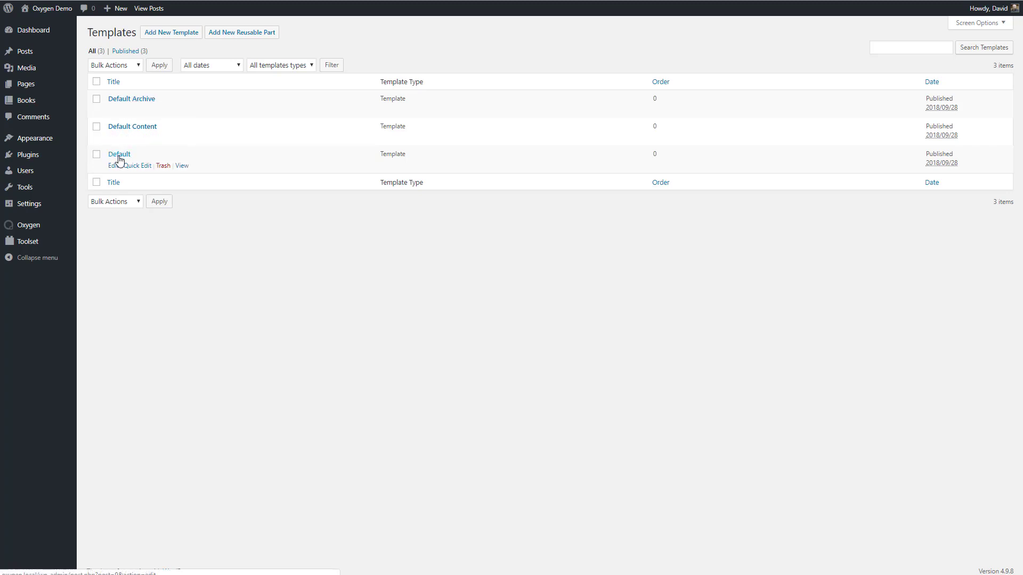
pyautogui.click(113, 165)
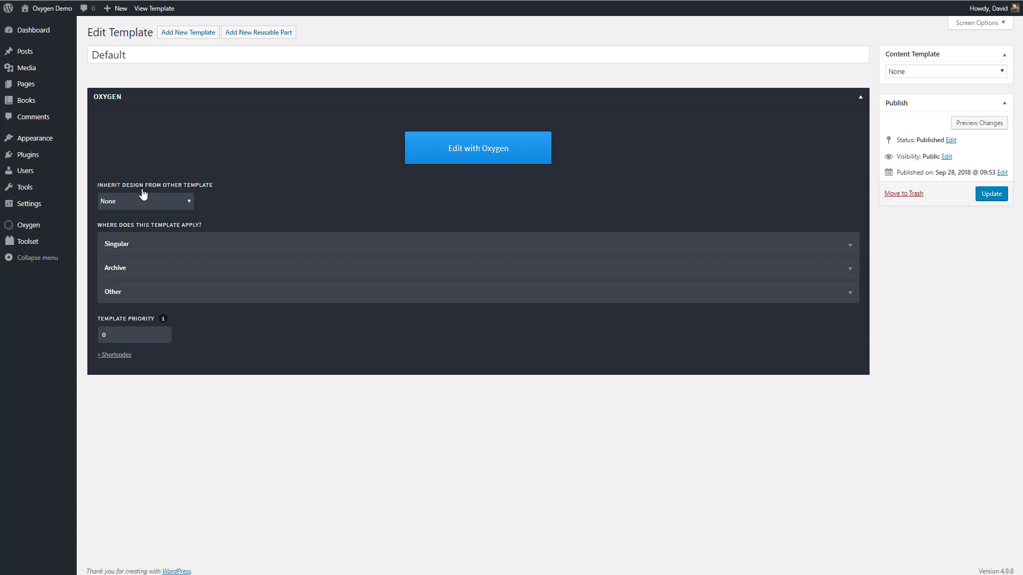
pyautogui.click(849, 247)
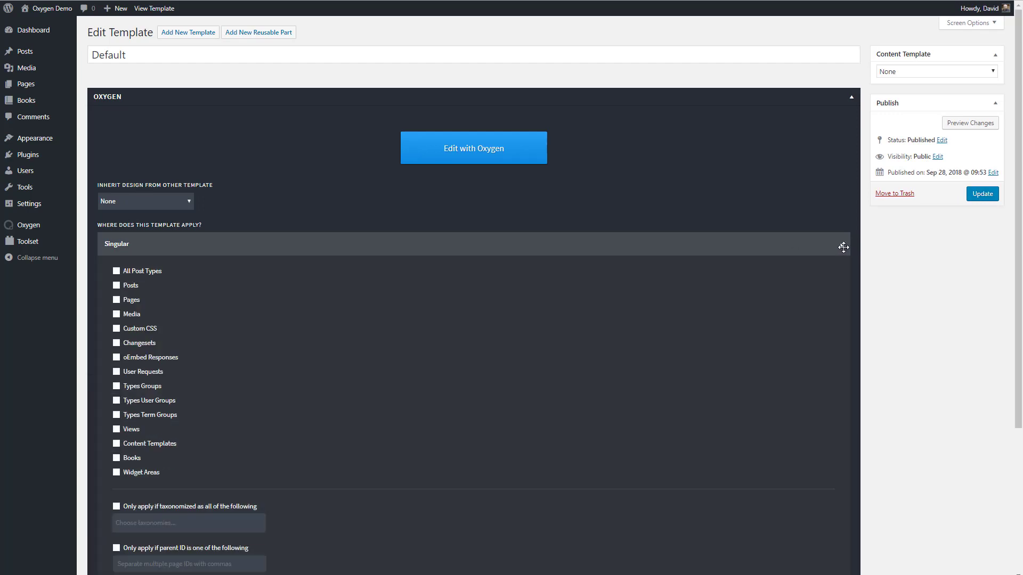
pyautogui.click(849, 247)
pyautogui.click(852, 269)
pyautogui.click(853, 268)
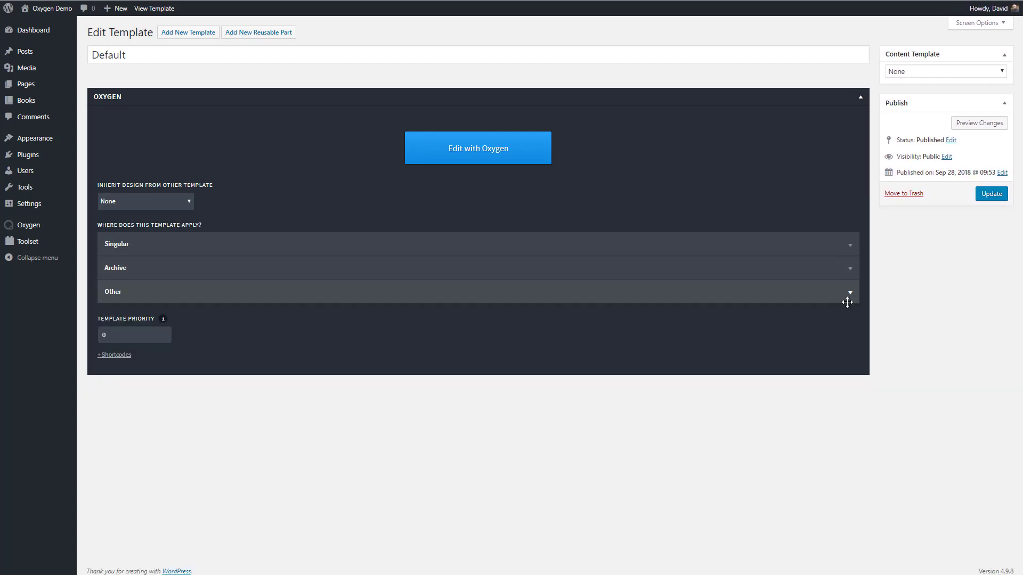
pyautogui.click(848, 293)
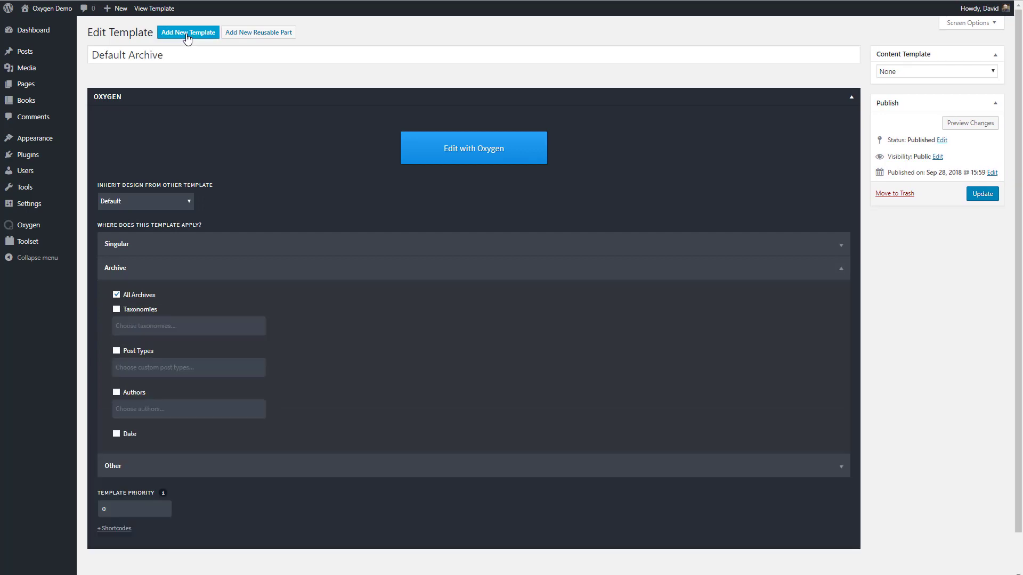
# - Create and publish a new Oxygen template titled Book Single
pyautogui.click(189, 34)
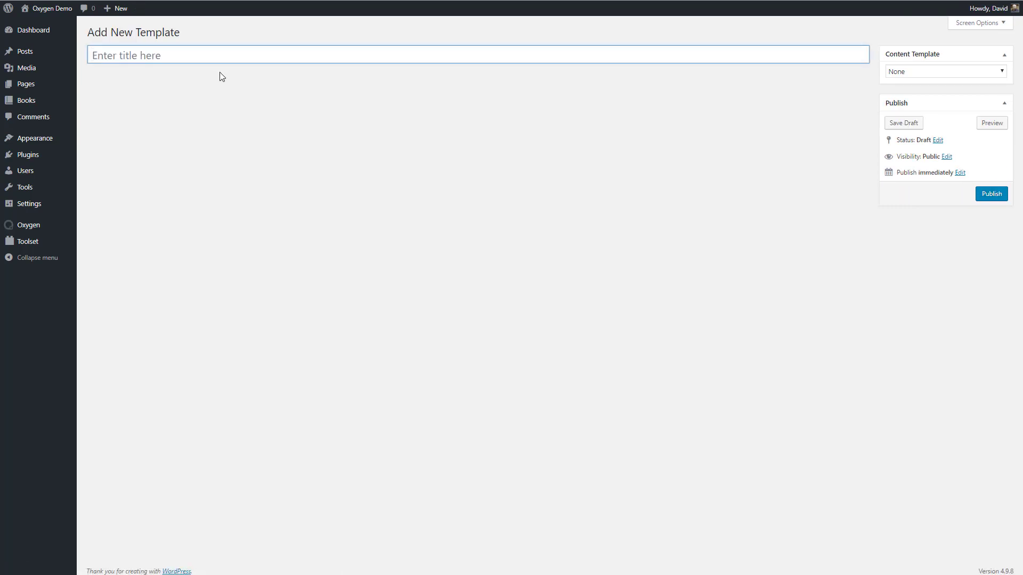
pyautogui.write('Book Single')
pyautogui.click(992, 195)
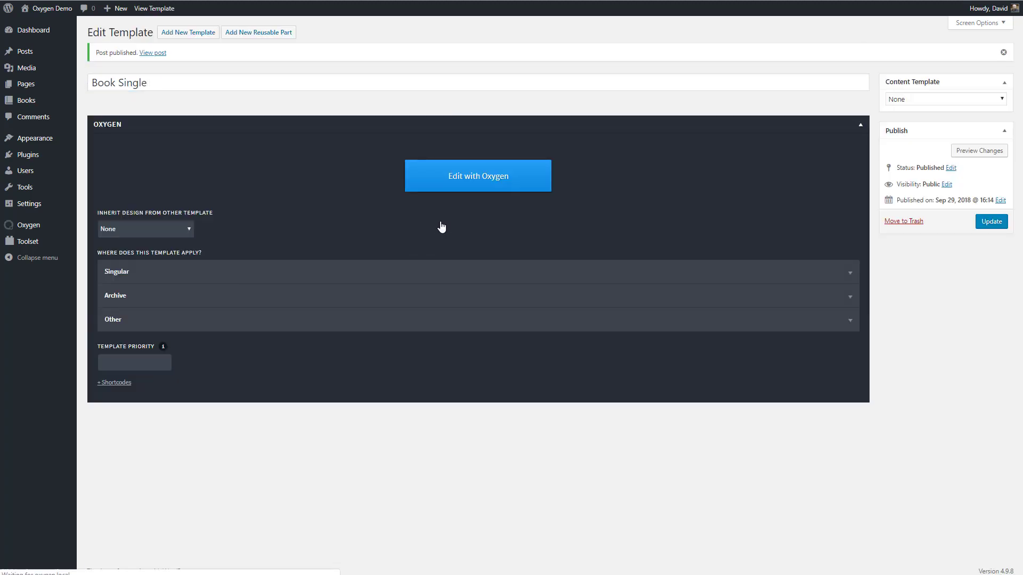
# - Make Book Single inherit the Default template design and apply to singular Books, then update it
pyautogui.click(187, 228)
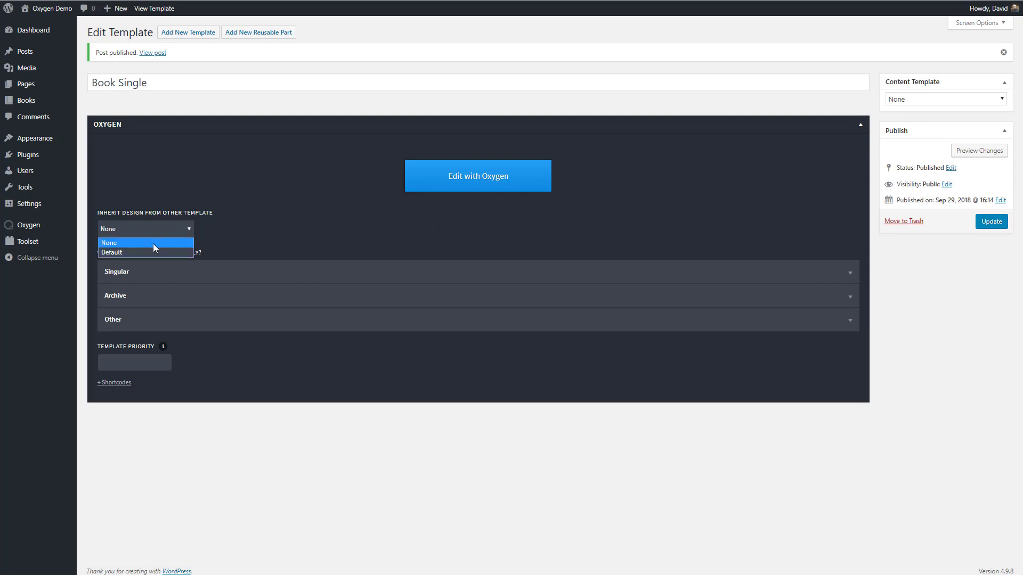
pyautogui.click(142, 250)
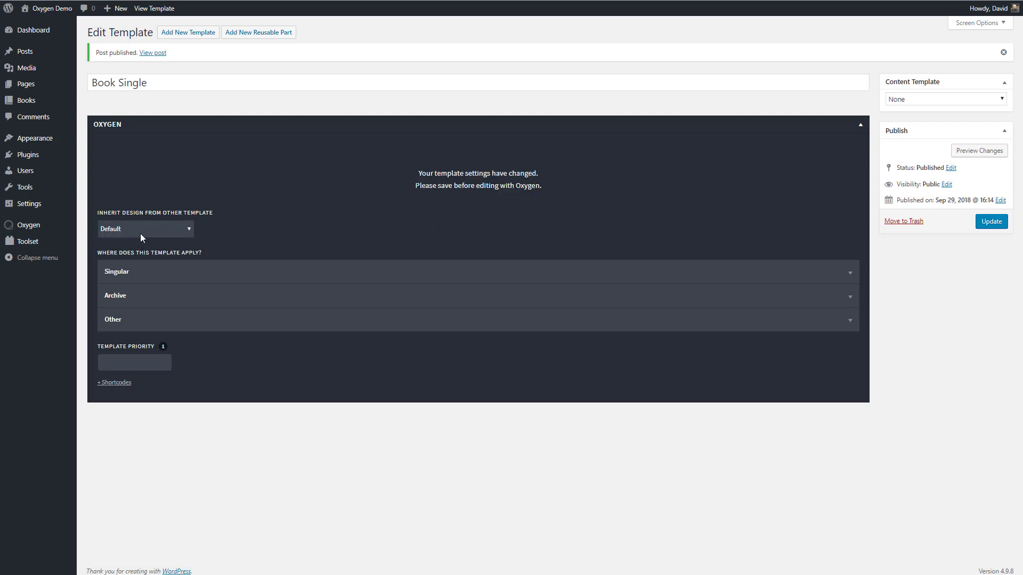
pyautogui.click(145, 272)
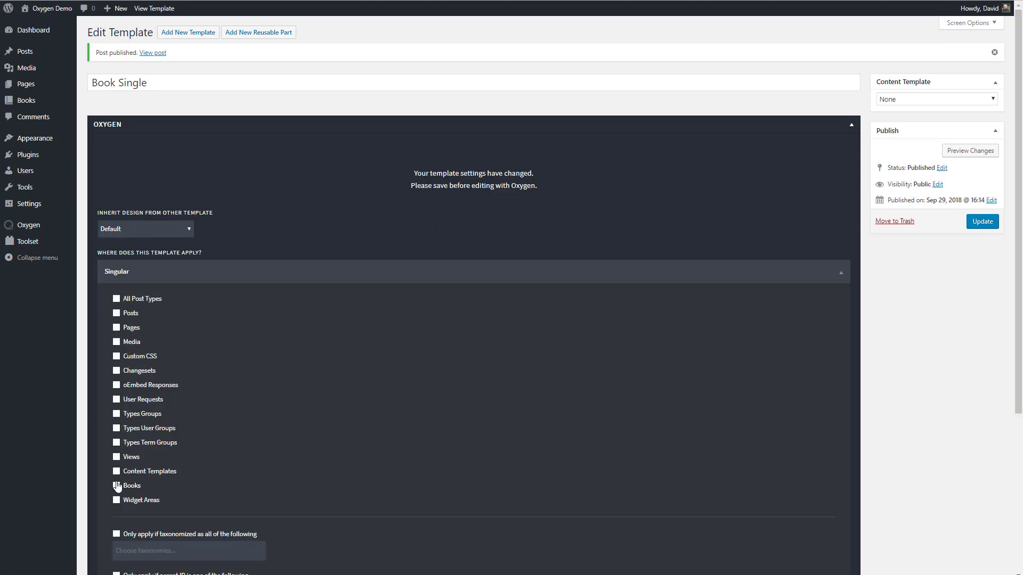
pyautogui.click(117, 486)
pyautogui.scroll(-3, 245, 430)
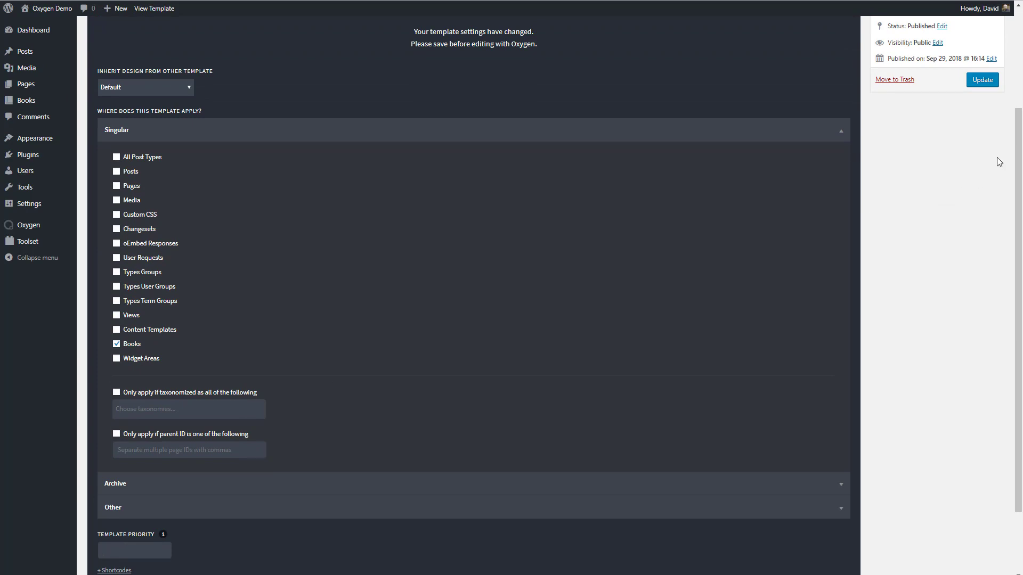
pyautogui.click(983, 81)
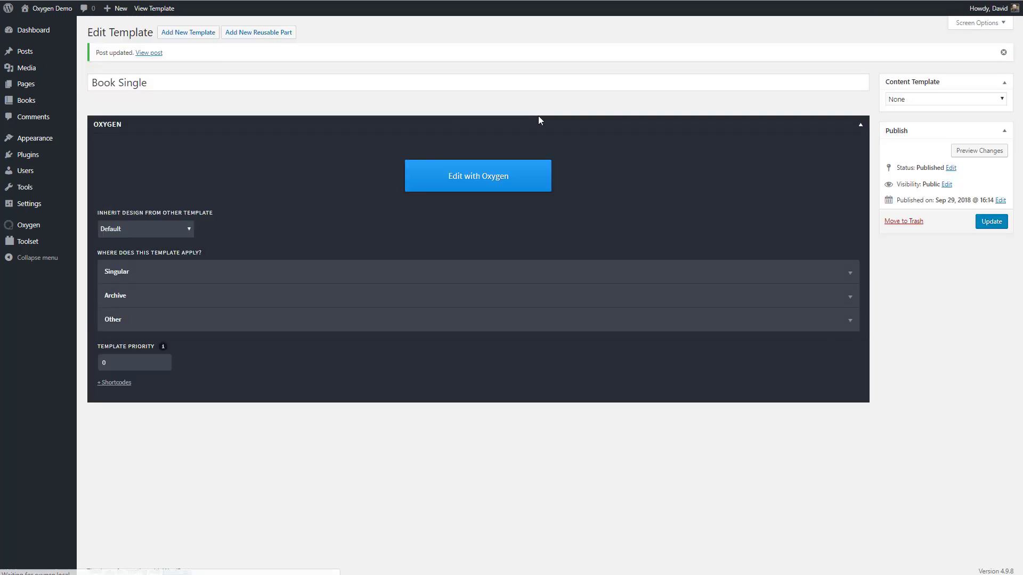
# - Open the template in the Oxygen builder and add a Section containing a Columns element
pyautogui.click(495, 164)
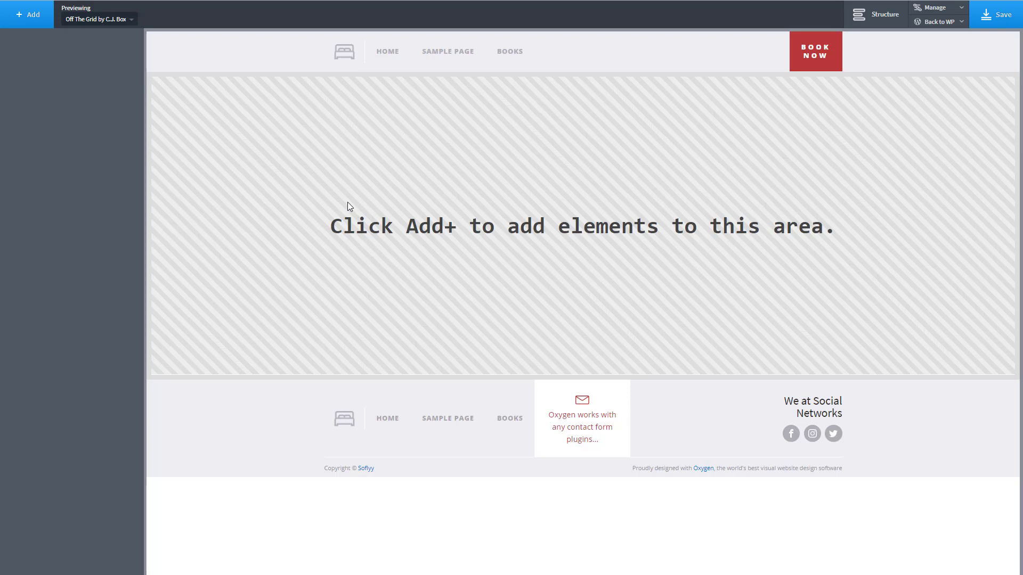
pyautogui.click(26, 23)
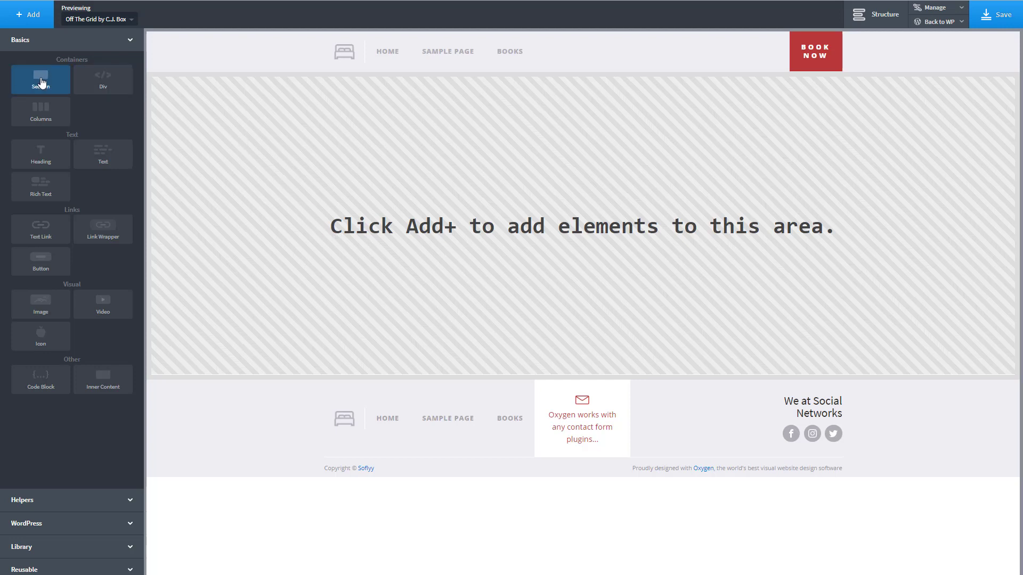
pyautogui.click(42, 83)
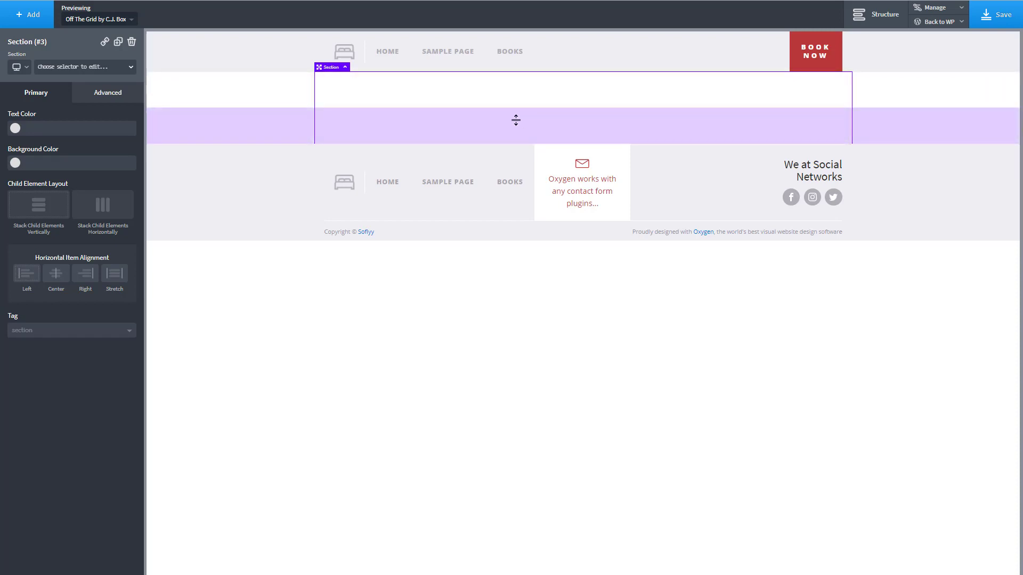
pyautogui.click(18, 17)
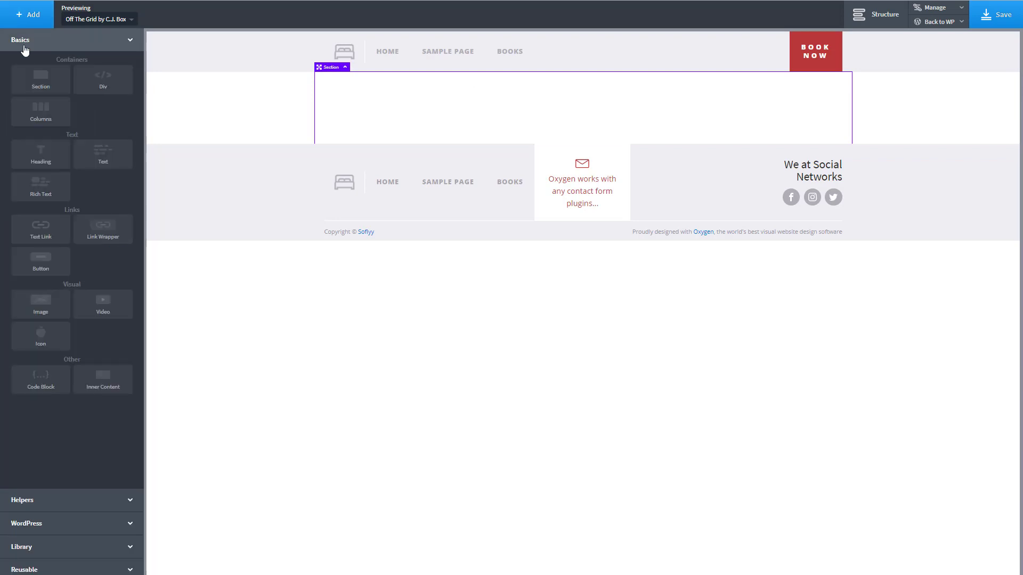
pyautogui.click(32, 107)
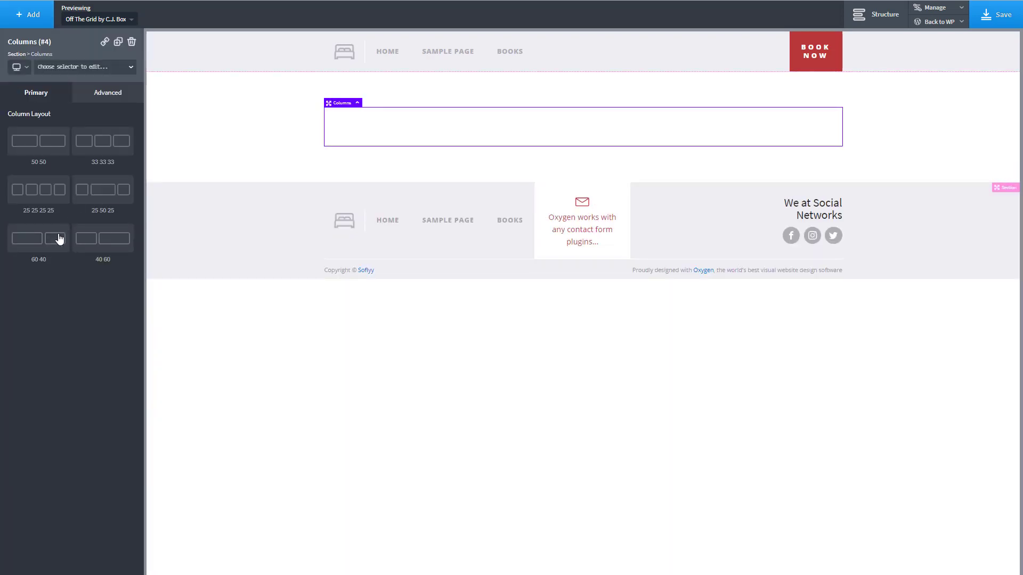
# - Set the columns to a 40/60 layout and add an Image element to the left column
pyautogui.click(89, 243)
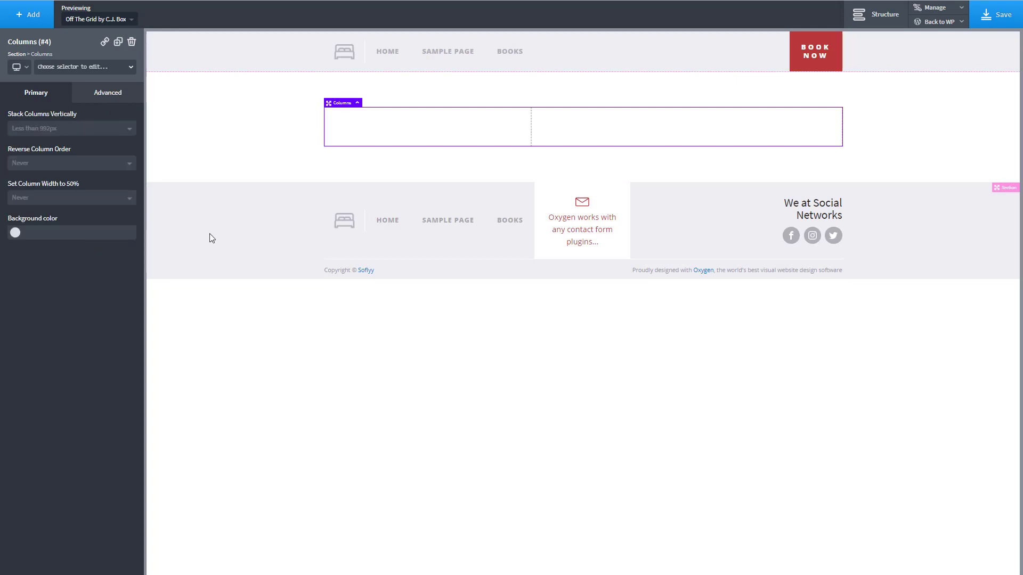
pyautogui.click(394, 128)
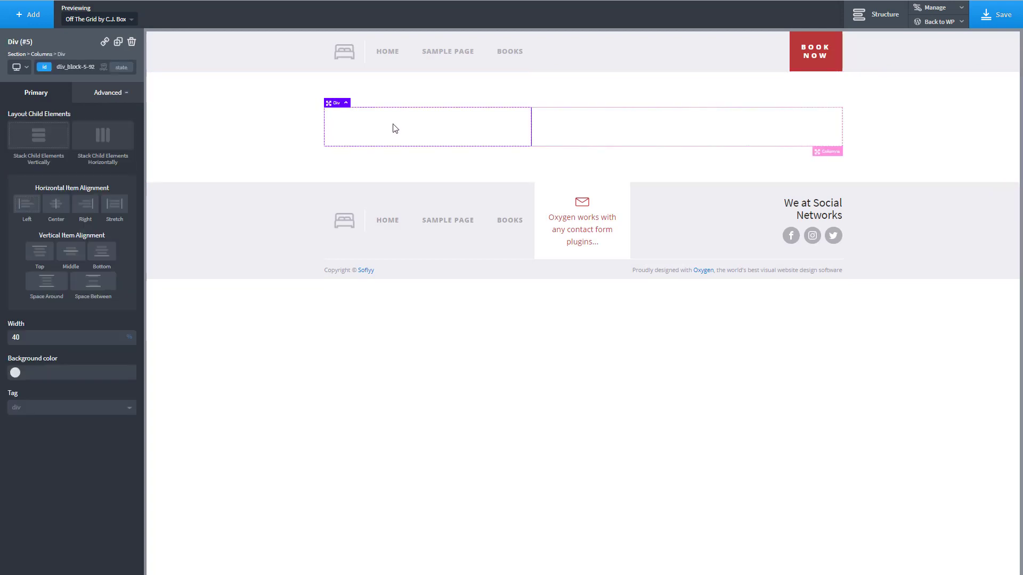
pyautogui.click(28, 19)
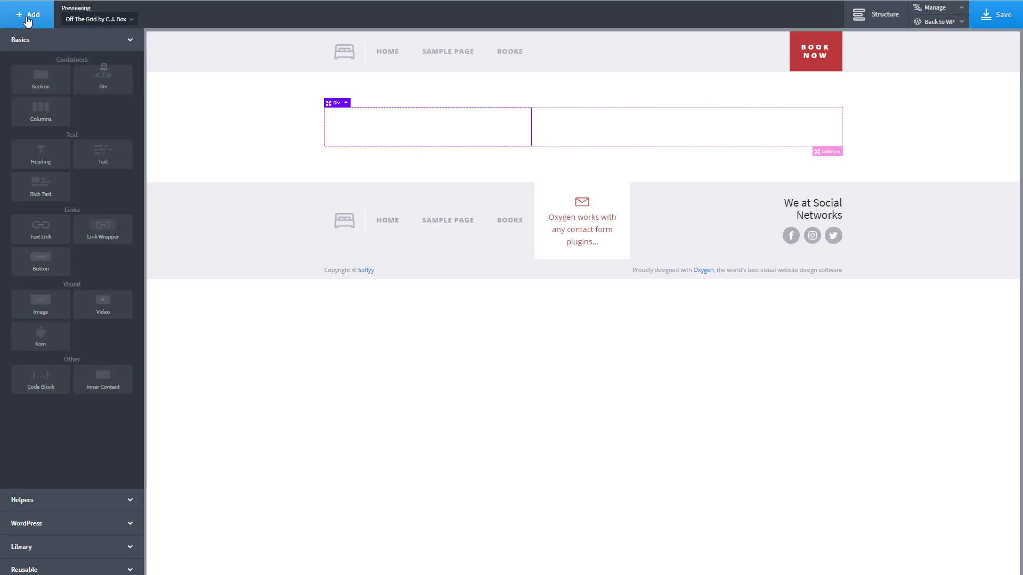
pyautogui.click(36, 306)
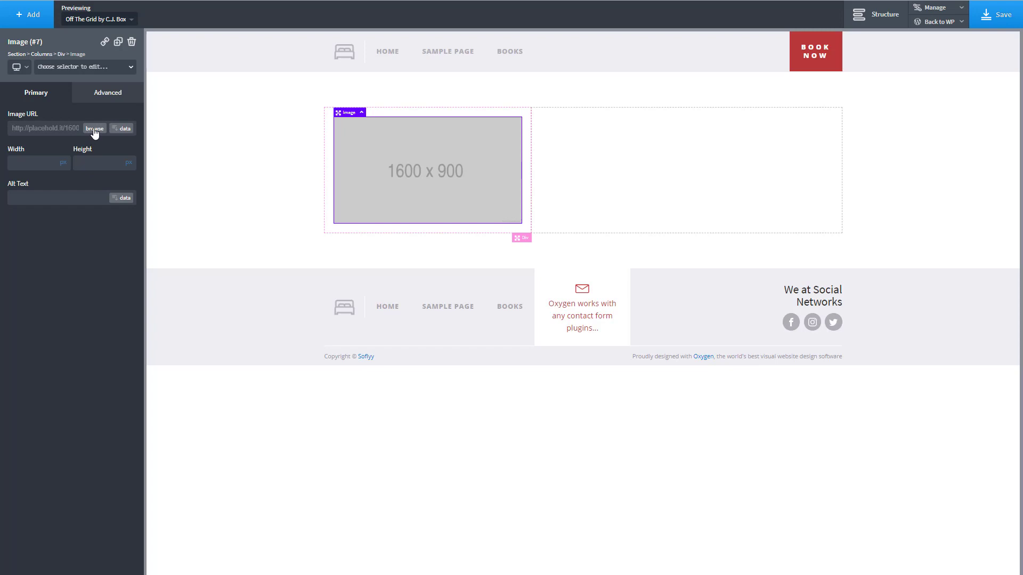
# - Bind the image URL to the post's featured image at medium size
pyautogui.click(121, 129)
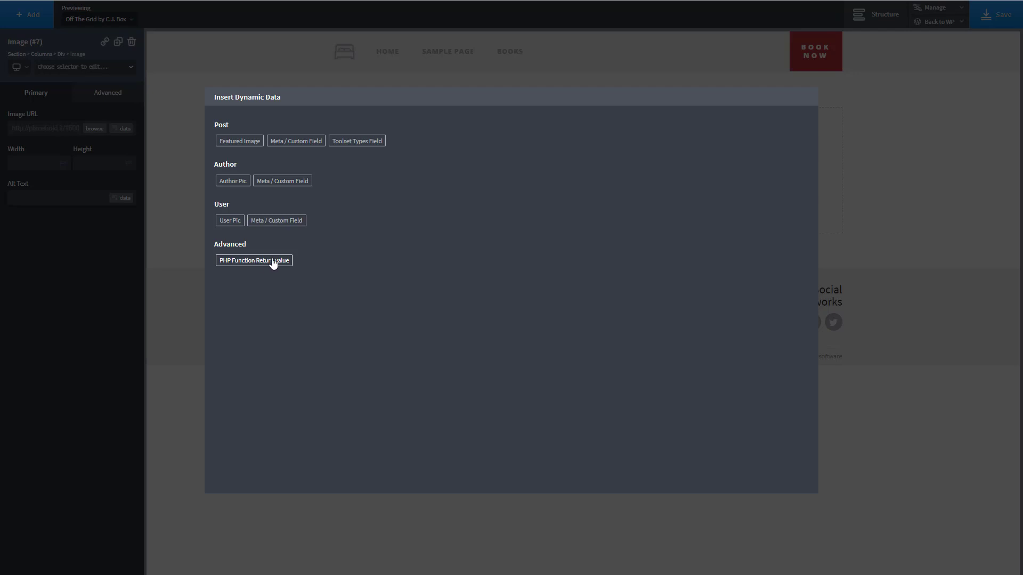
pyautogui.click(247, 141)
pyautogui.click(266, 149)
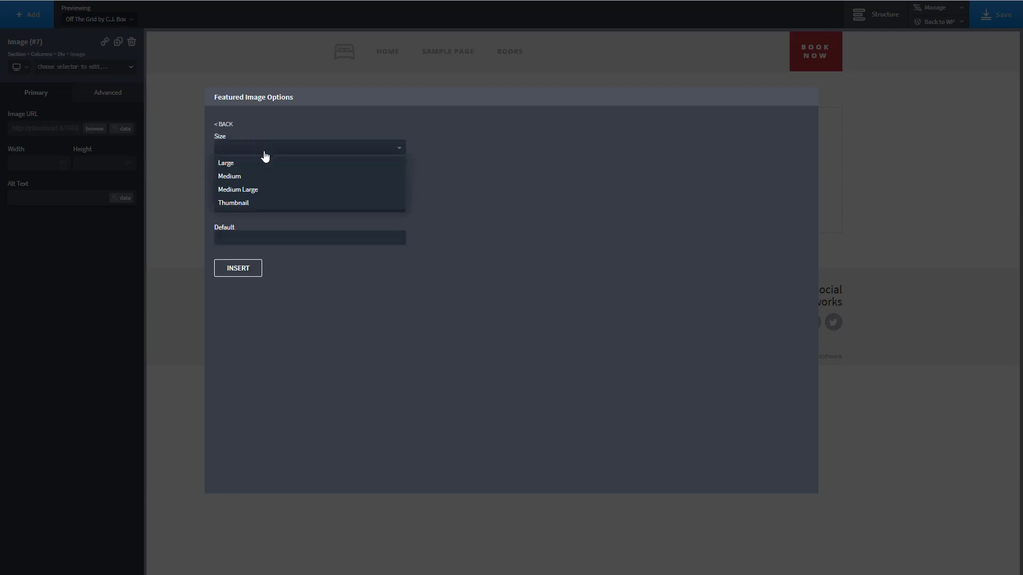
pyautogui.click(242, 178)
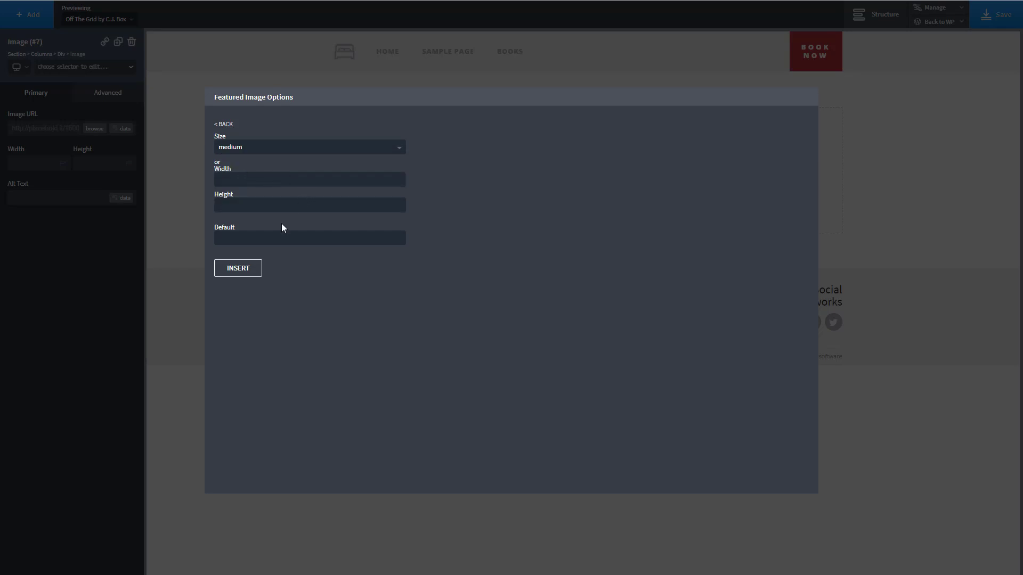
pyautogui.click(242, 269)
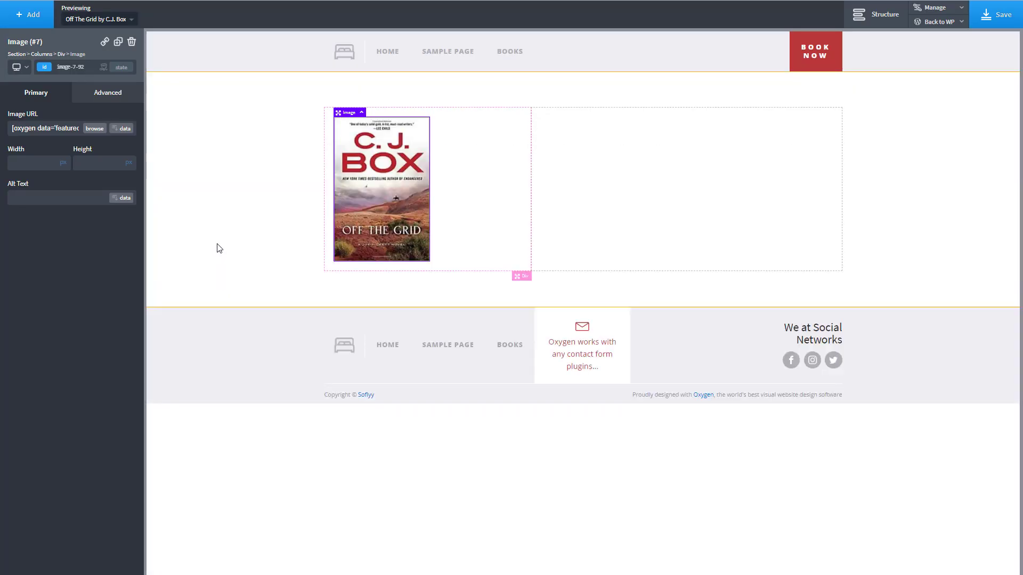
# - Set the left column's width to 25%
pyautogui.click(453, 212)
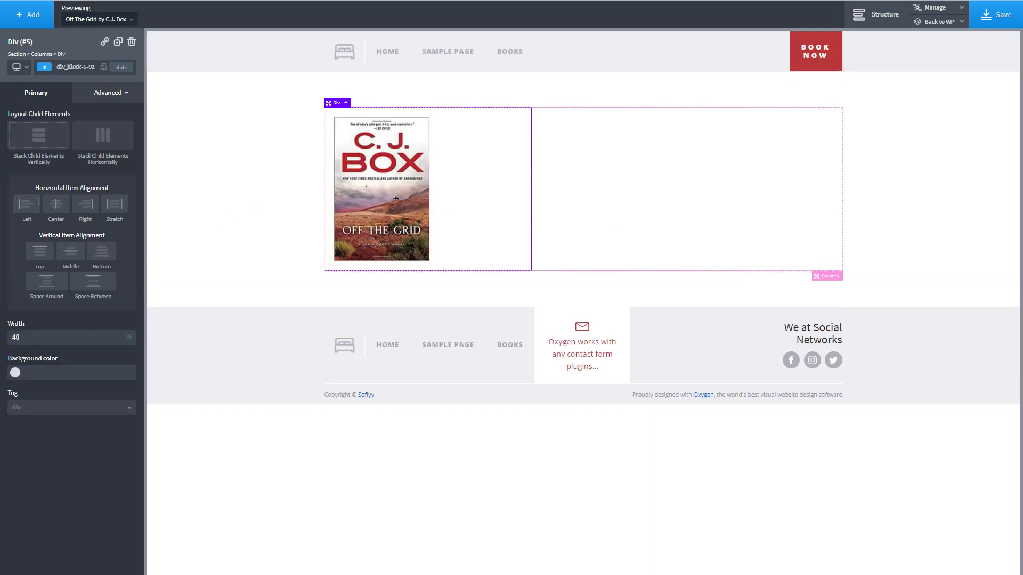
pyautogui.moveTo(35, 339); pyautogui.dragTo(7, 347)
pyautogui.write('25')
pyautogui.click(559, 215)
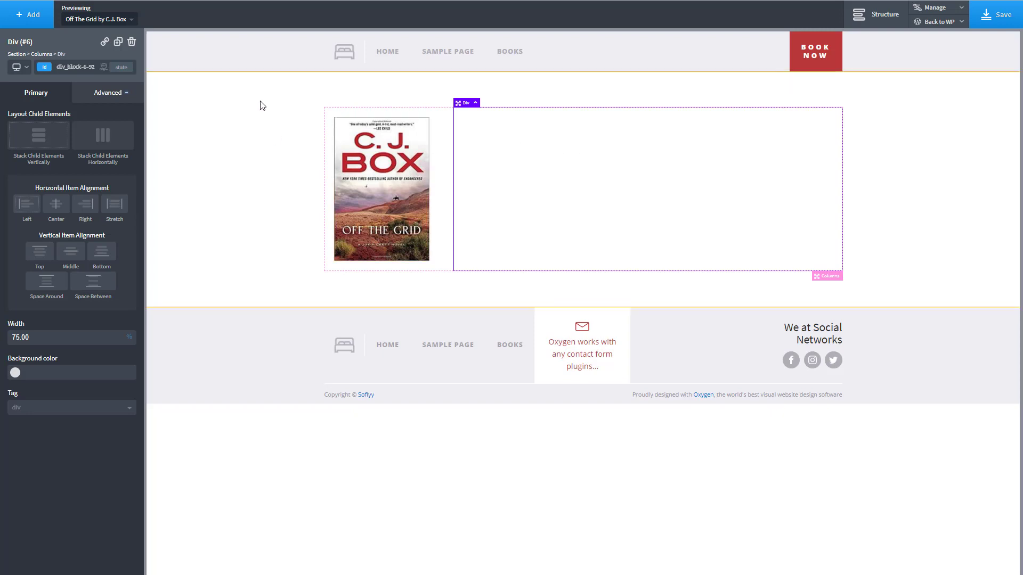
# - Browse the Helpers, WordPress Dynamic Data and Library design set element categories
pyautogui.click(33, 20)
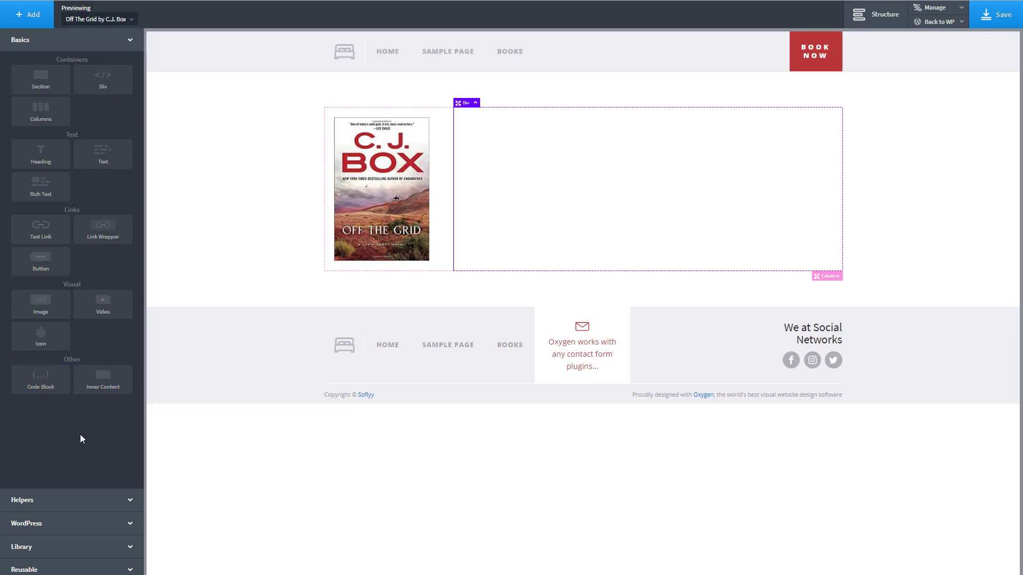
pyautogui.click(126, 501)
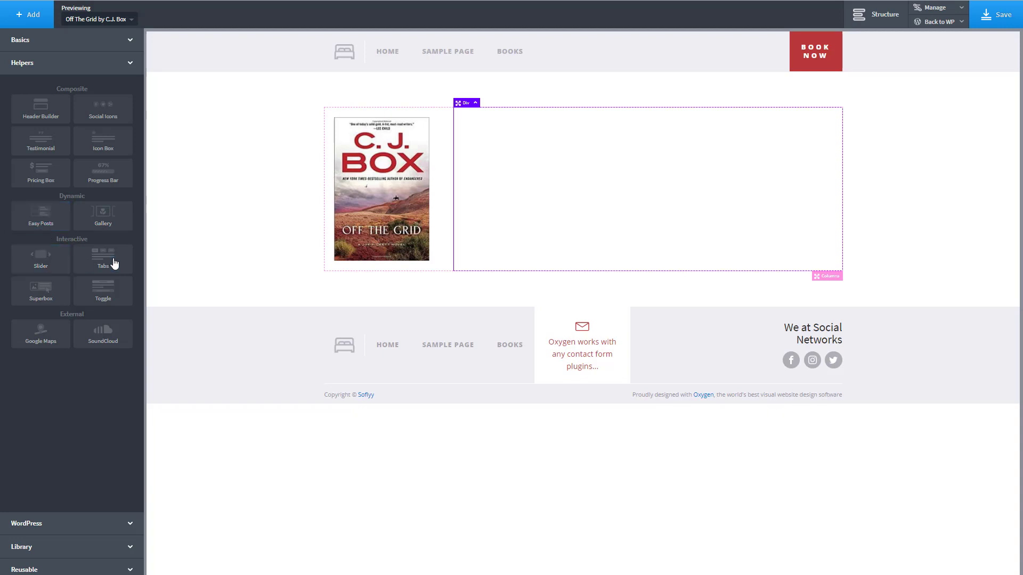
pyautogui.click(132, 525)
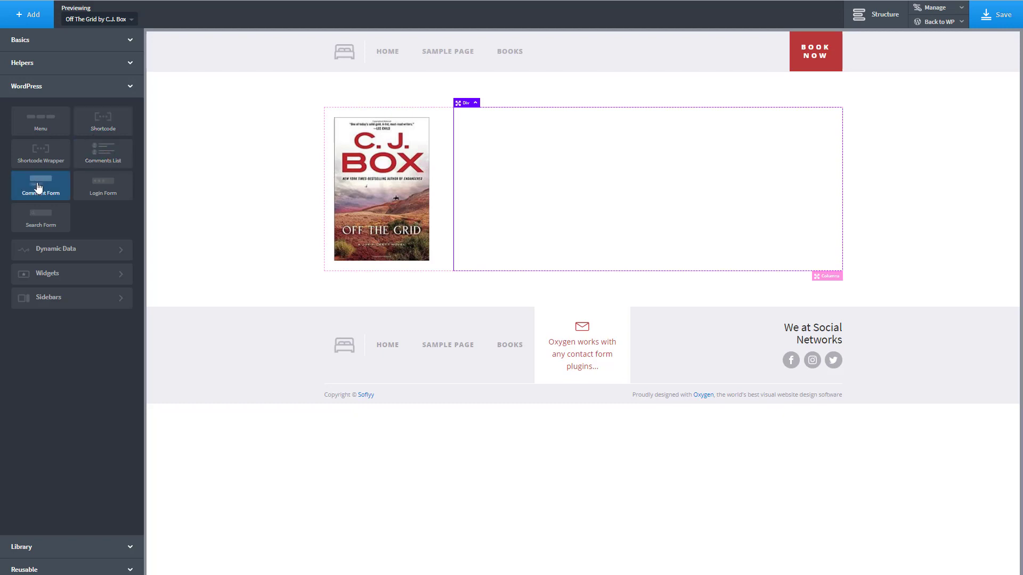
pyautogui.click(110, 248)
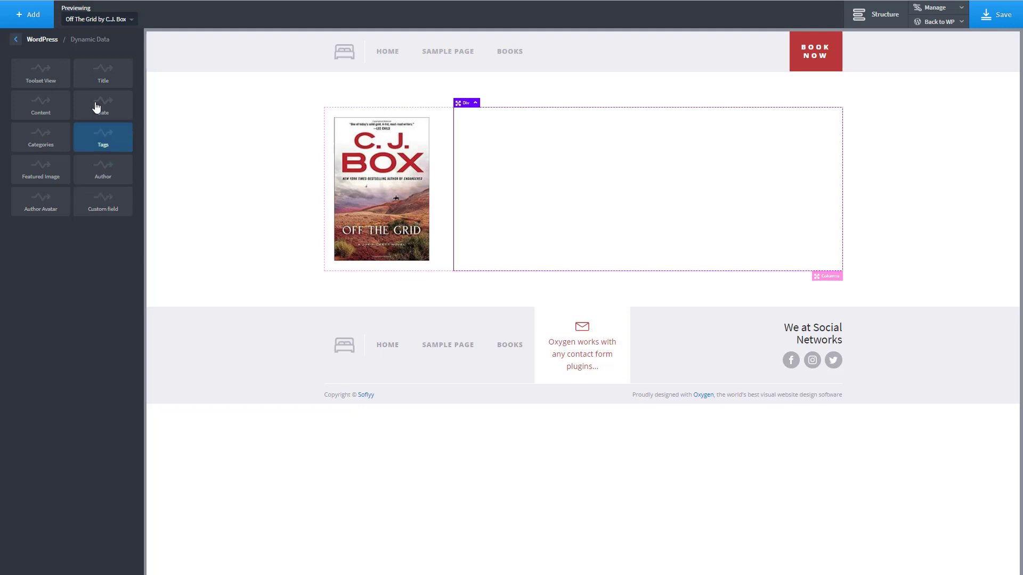
pyautogui.click(15, 38)
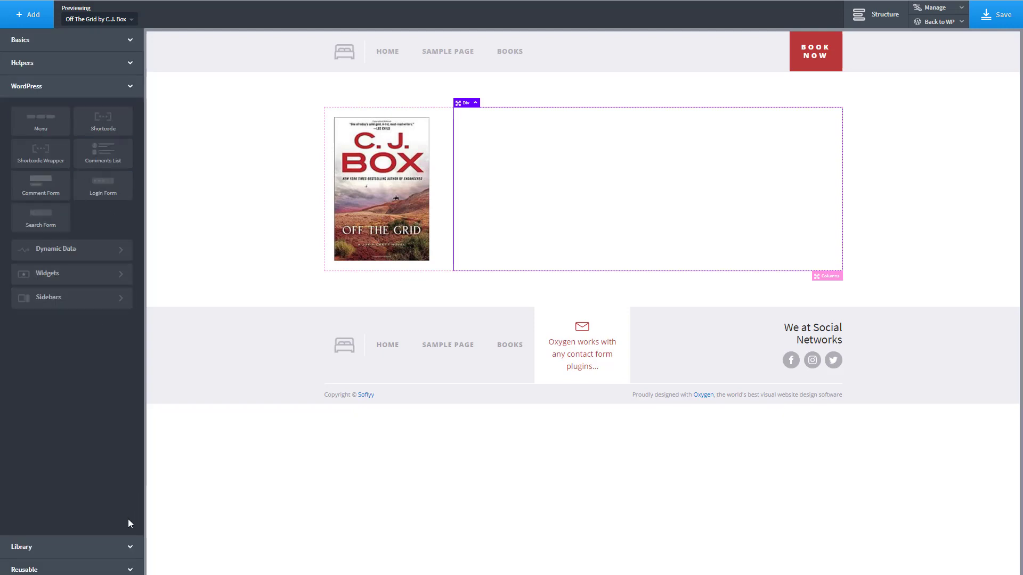
pyautogui.click(126, 546)
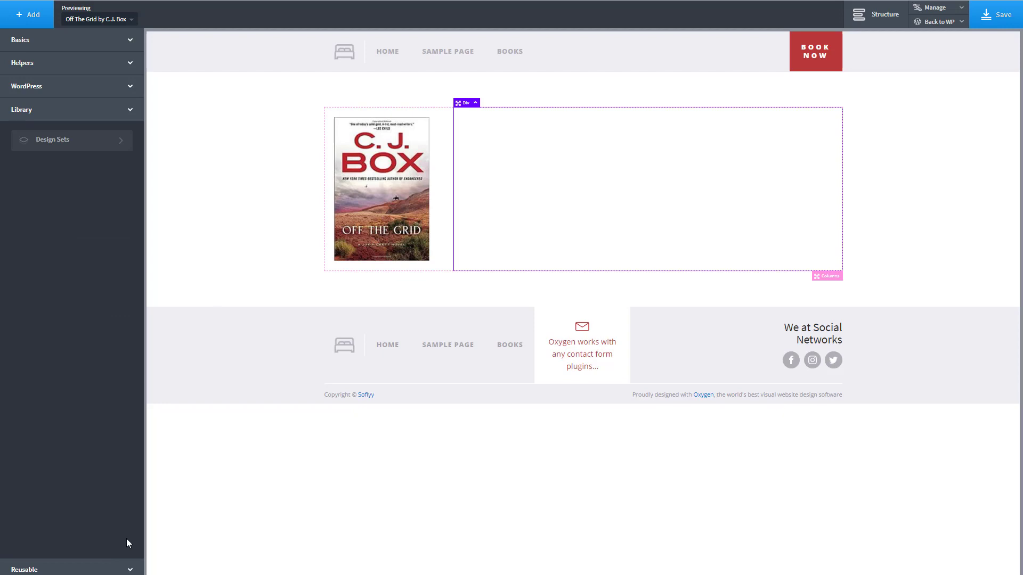
pyautogui.click(121, 141)
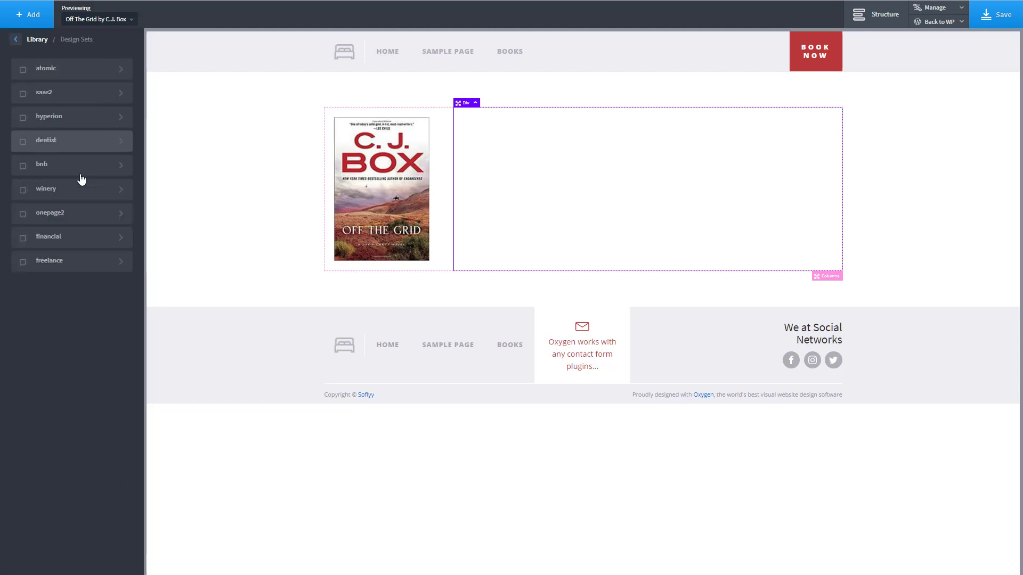
pyautogui.click(120, 168)
pyautogui.click(126, 121)
pyautogui.moveTo(110, 139)
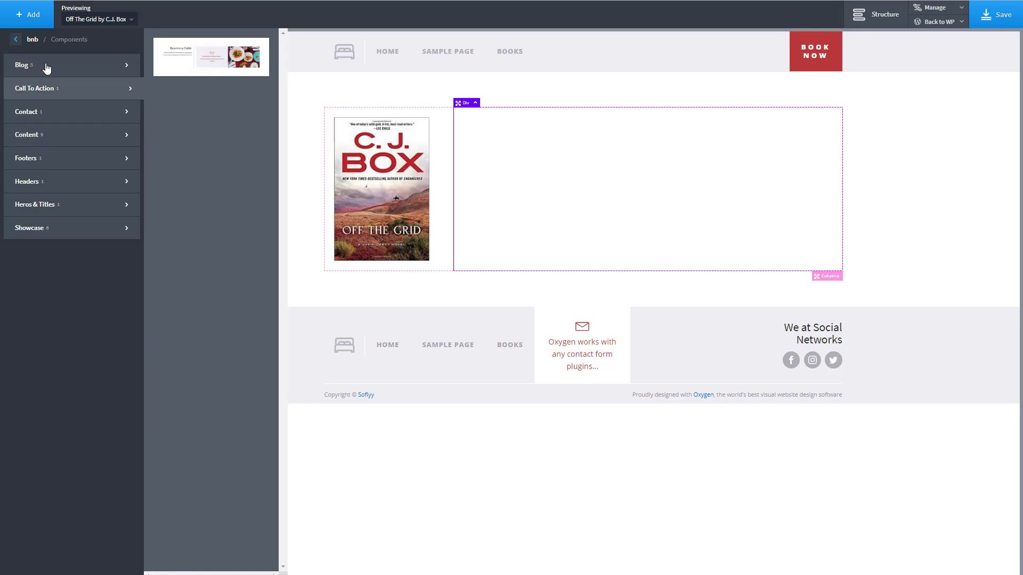
pyautogui.click(16, 40)
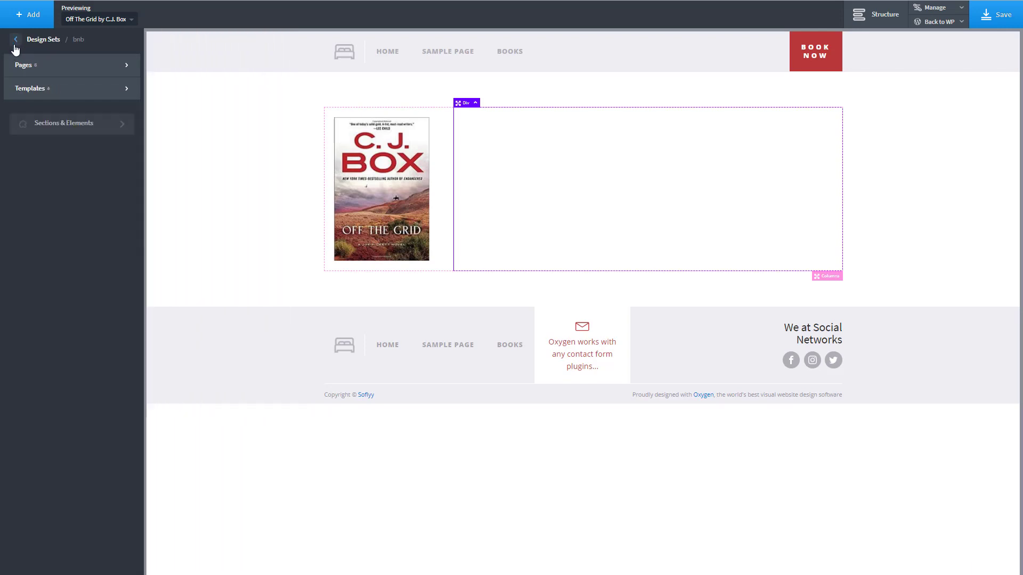
pyautogui.click(16, 42)
pyautogui.click(16, 42)
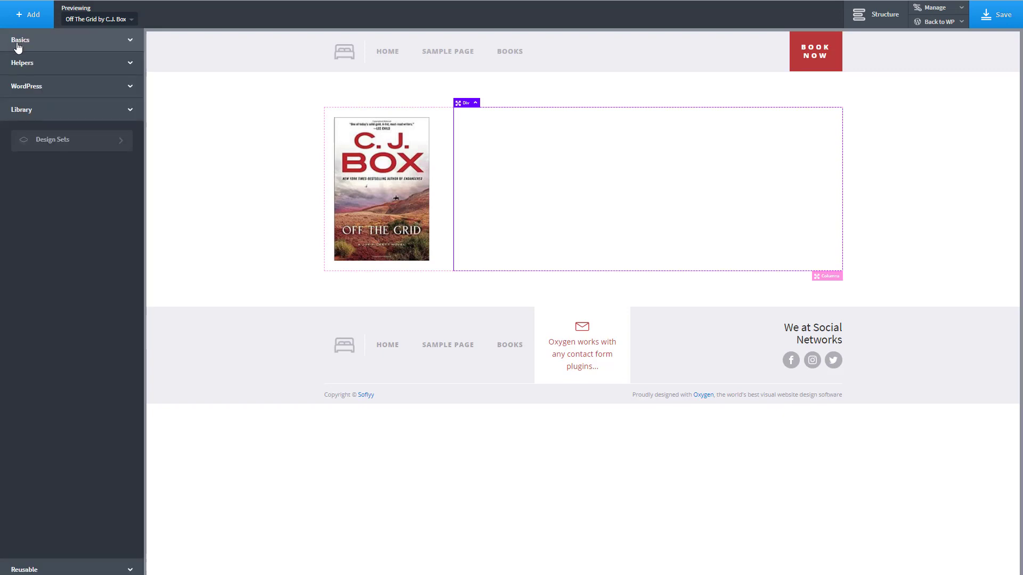
# - Add a dynamic post Title element to the right column
pyautogui.click(40, 88)
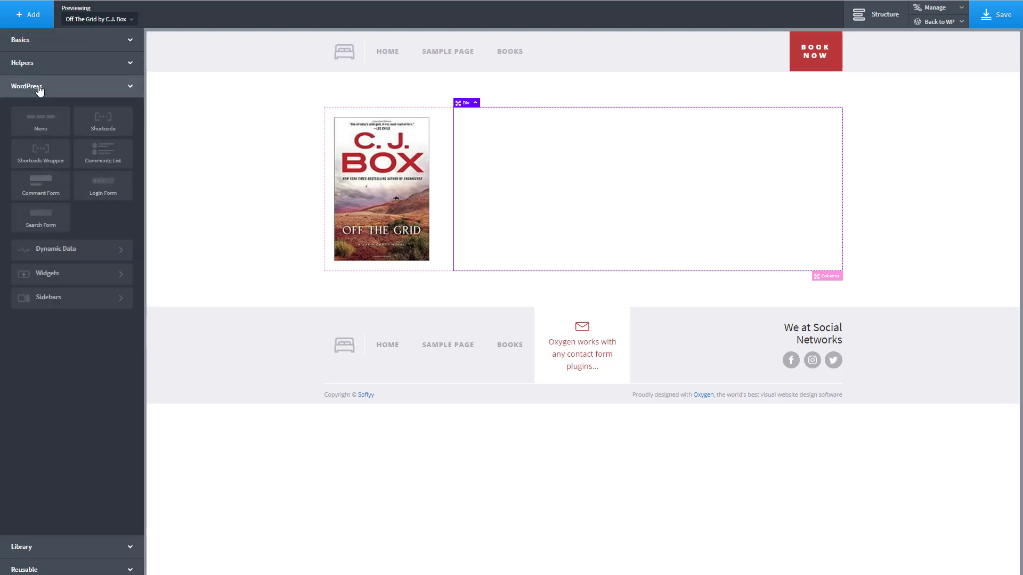
pyautogui.click(96, 250)
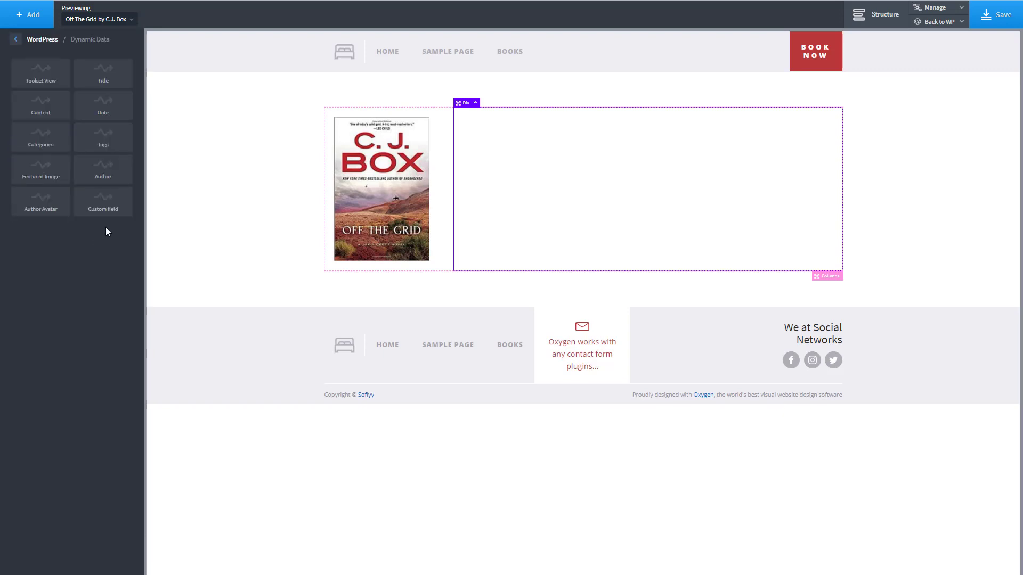
pyautogui.moveTo(100, 68); pyautogui.dragTo(557, 135)
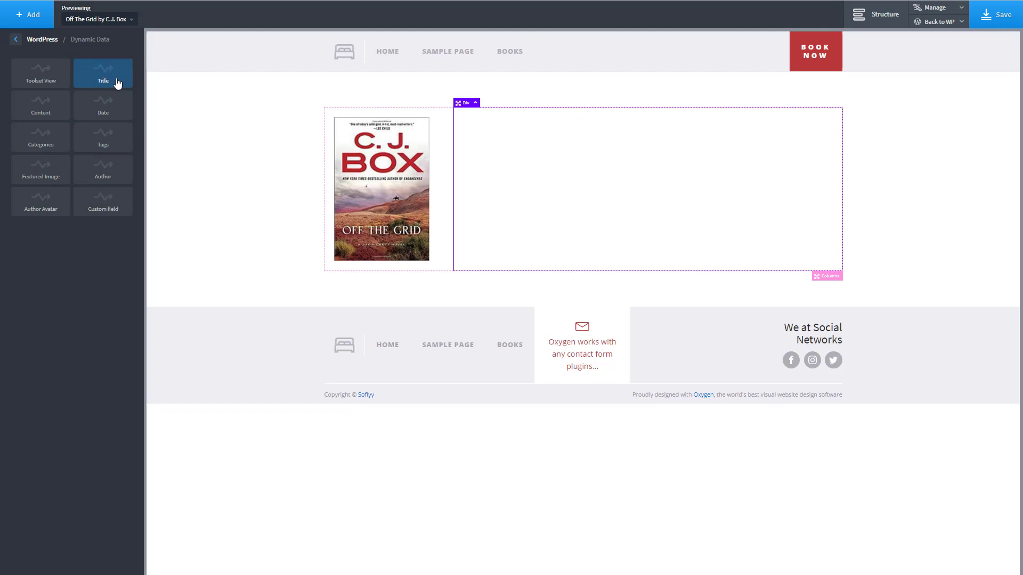
pyautogui.click(117, 82)
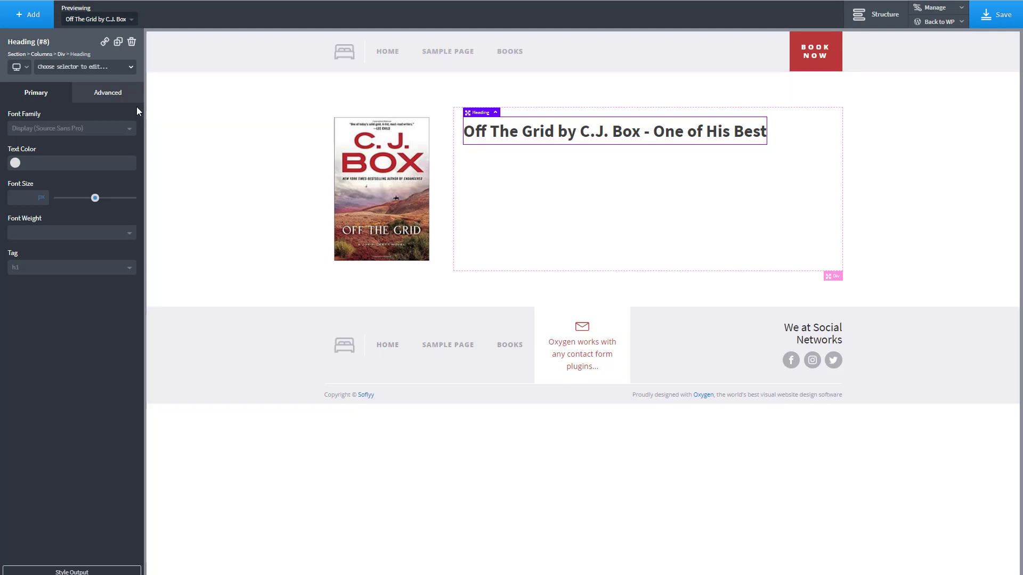
# - Add a Text element below the title in the right column
pyautogui.click(22, 17)
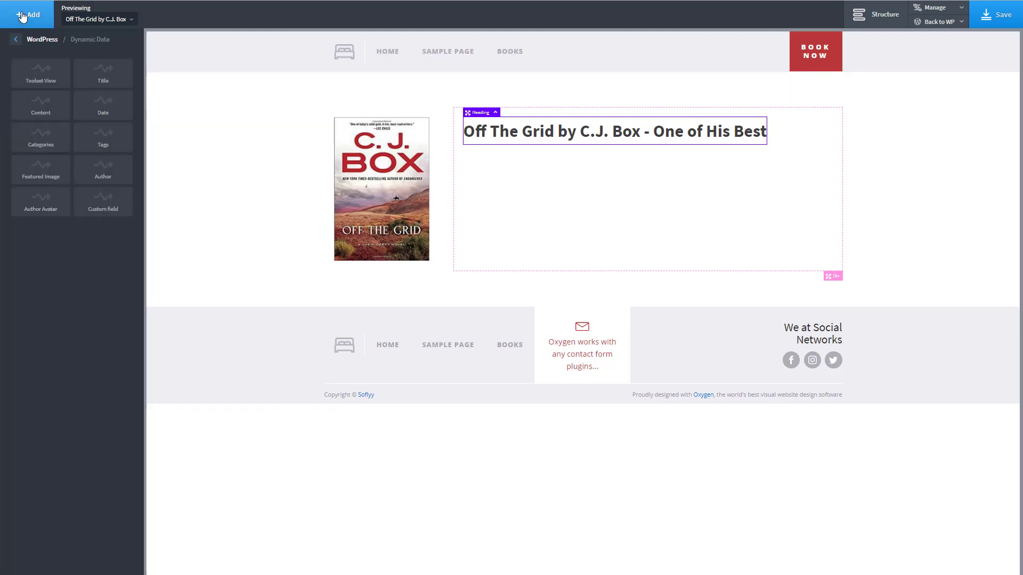
pyautogui.click(43, 40)
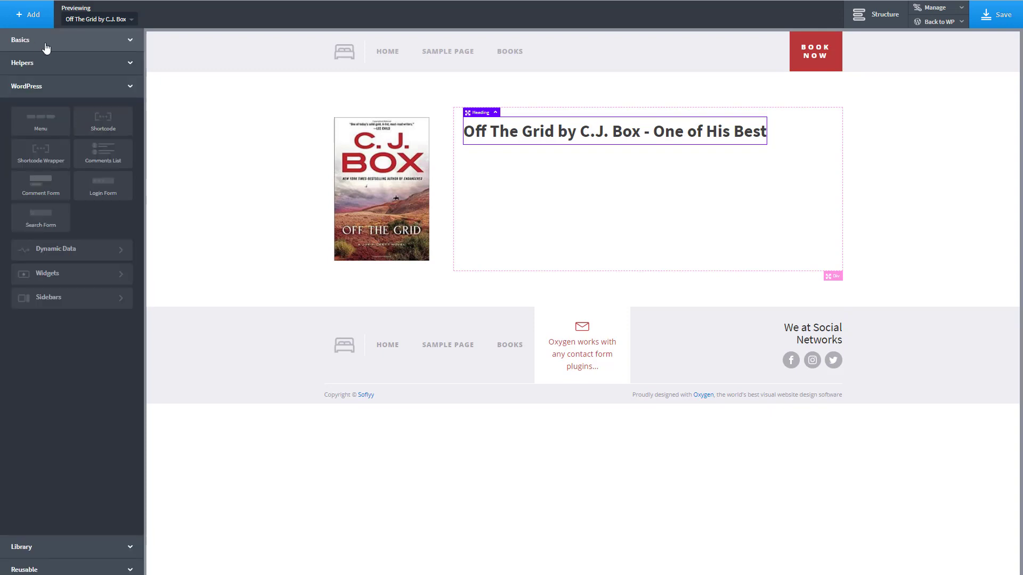
pyautogui.click(132, 48)
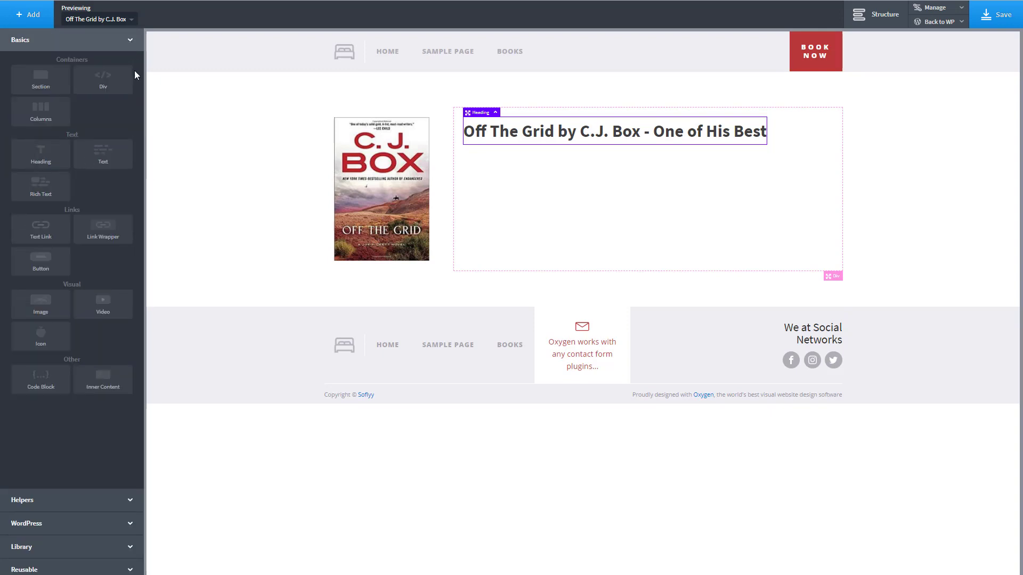
pyautogui.click(107, 155)
# - Replace the placeholder text with "Posted on"
pyautogui.doubleClick(625, 153)
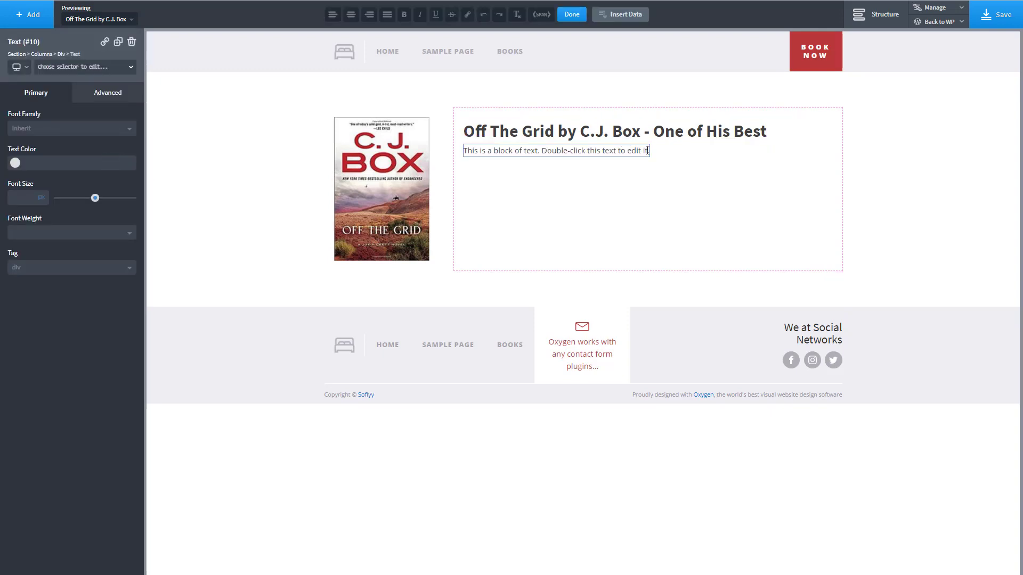
pyautogui.moveTo(647, 151); pyautogui.dragTo(466, 154)
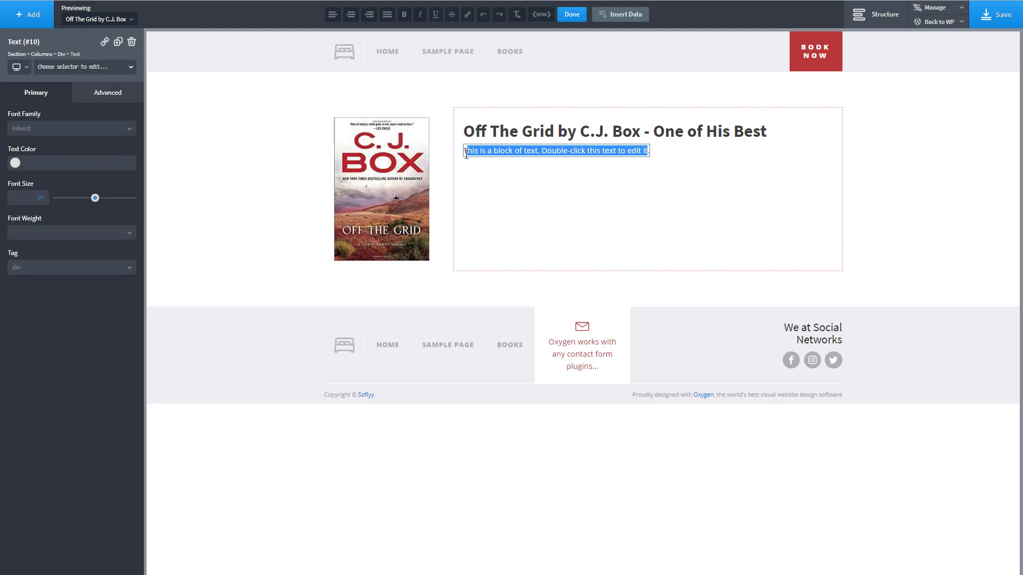
pyautogui.press('BackSpace')
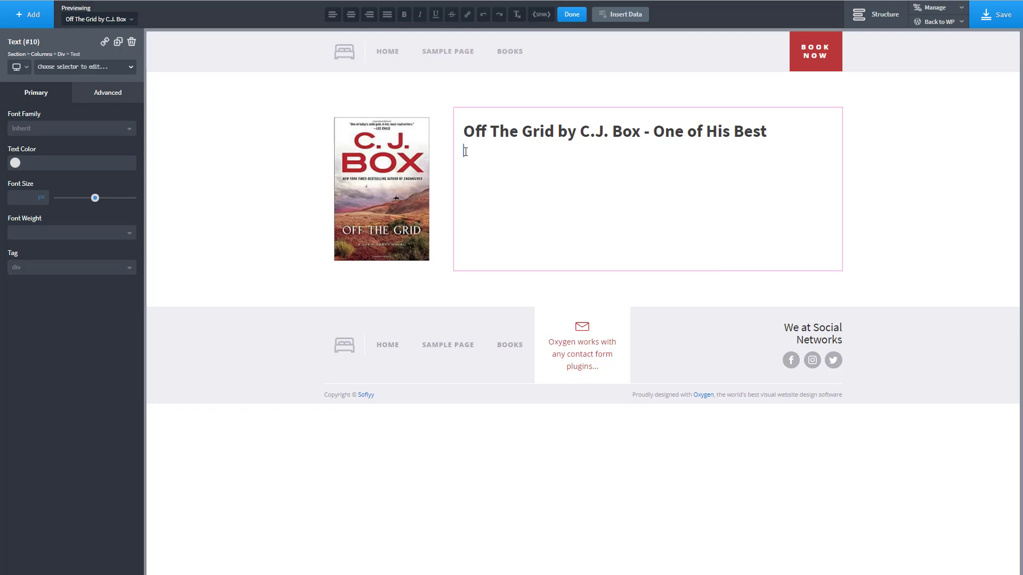
pyautogui.write('Posted on')
# - Insert the post Date dynamic data after "Posted on"
pyautogui.click(626, 16)
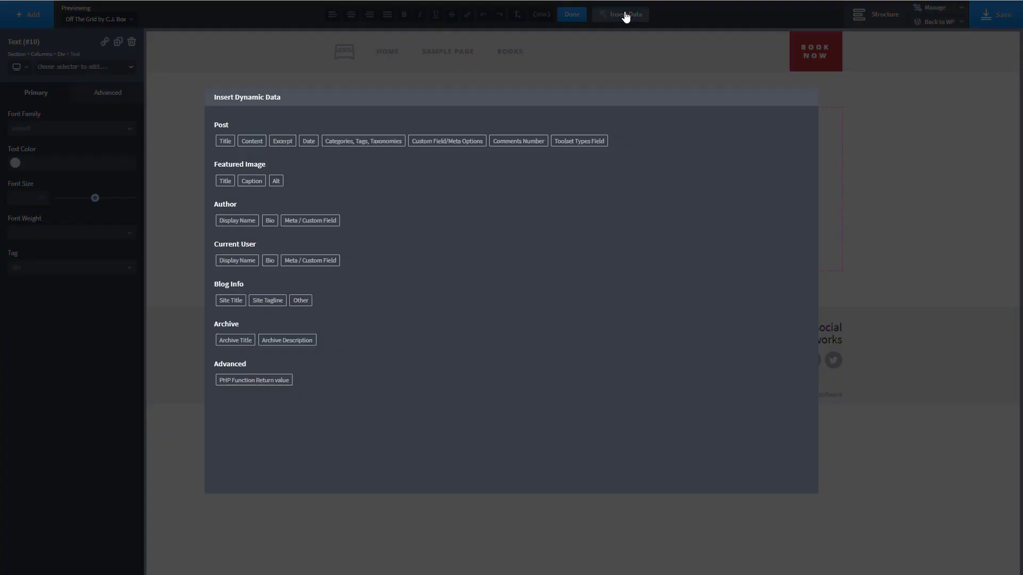
pyautogui.click(309, 143)
pyautogui.click(239, 178)
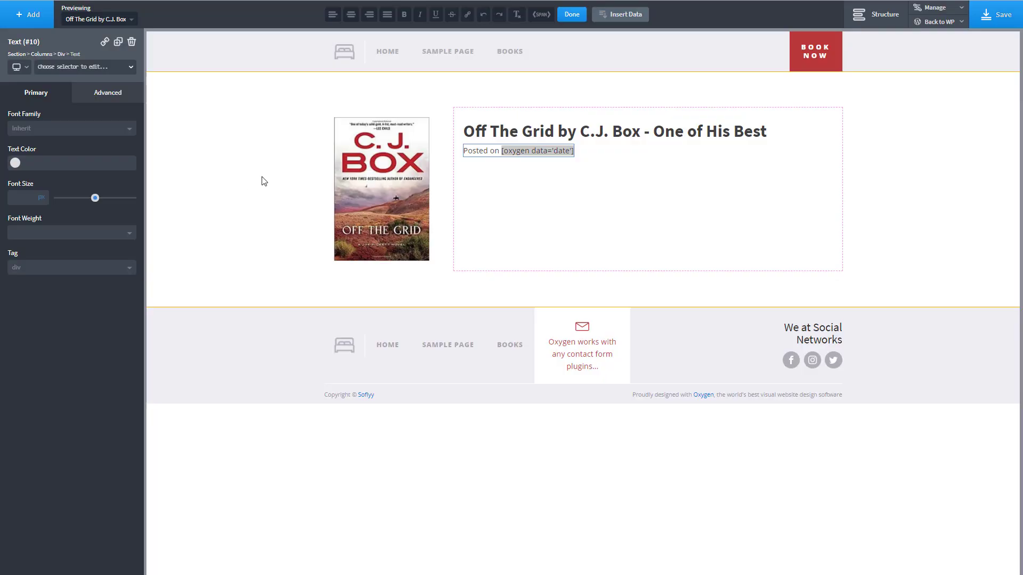
# - Append " | By" and the author's display name, linked to the author posts URL, to the meta line
pyautogui.click(572, 151)
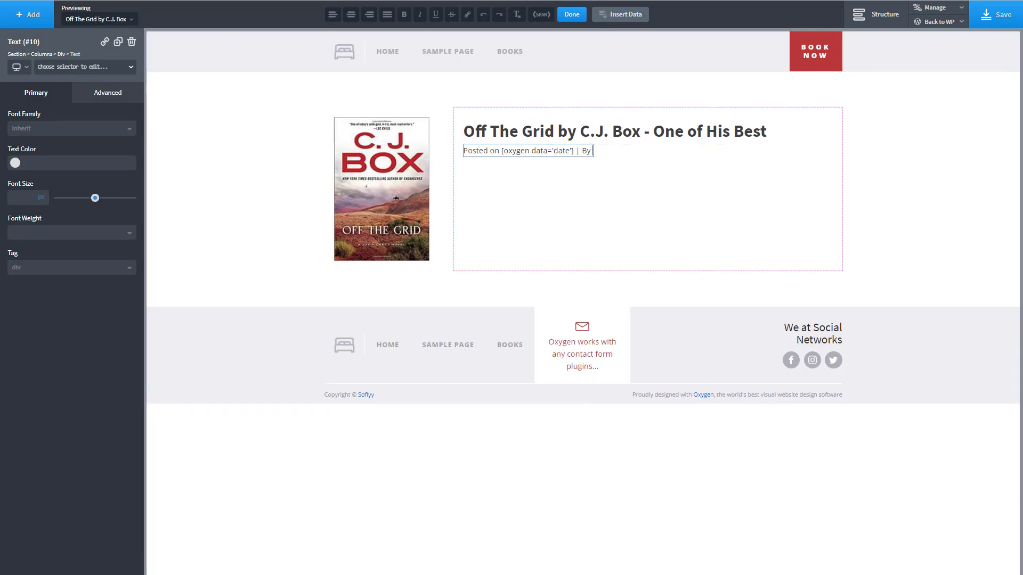
pyautogui.click(618, 15)
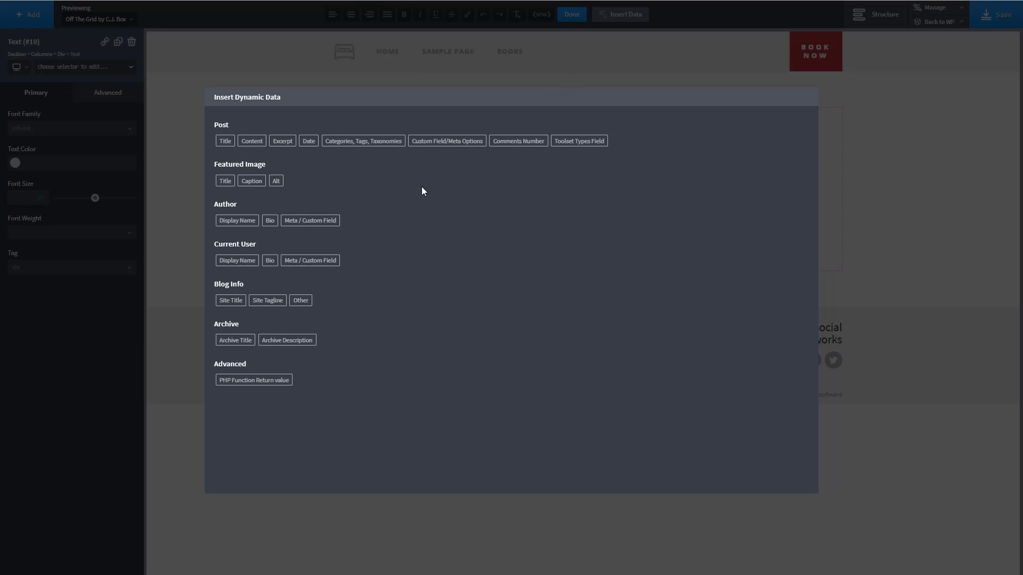
pyautogui.click(250, 222)
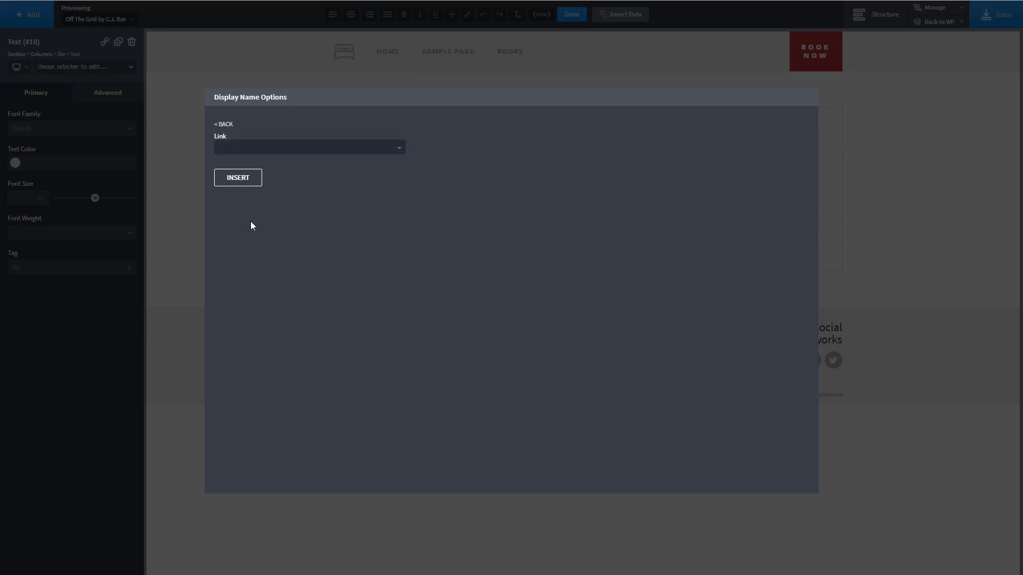
pyautogui.click(289, 154)
pyautogui.click(278, 164)
pyautogui.click(254, 183)
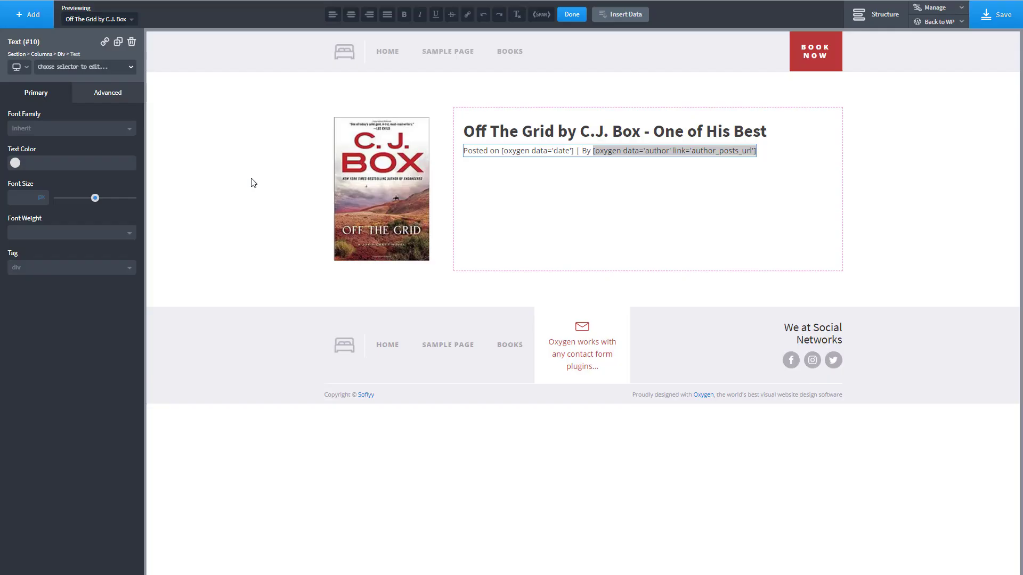
pyautogui.click(544, 211)
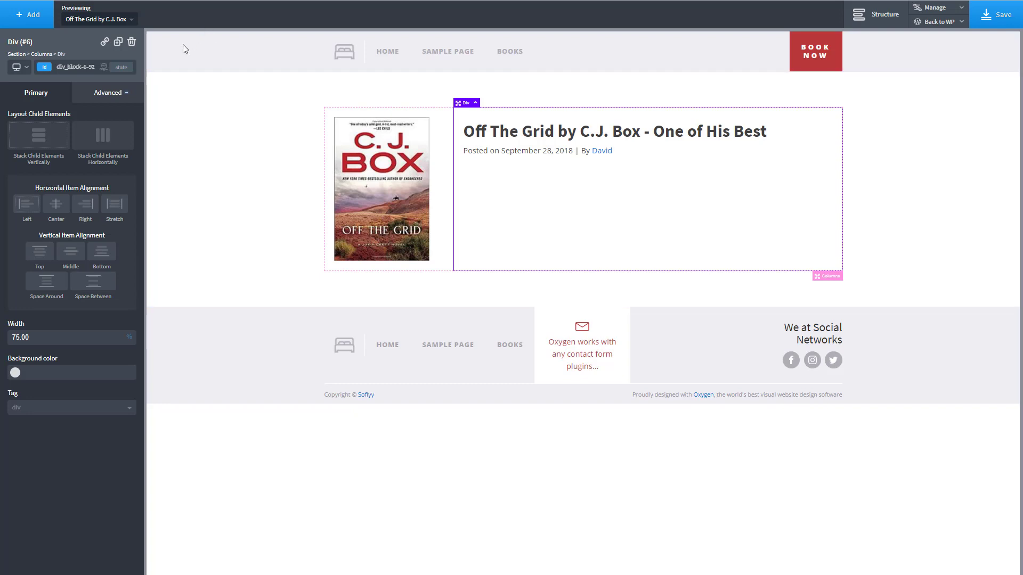
# - Add a dynamic post Content element below the meta line in the right column
pyautogui.click(46, 26)
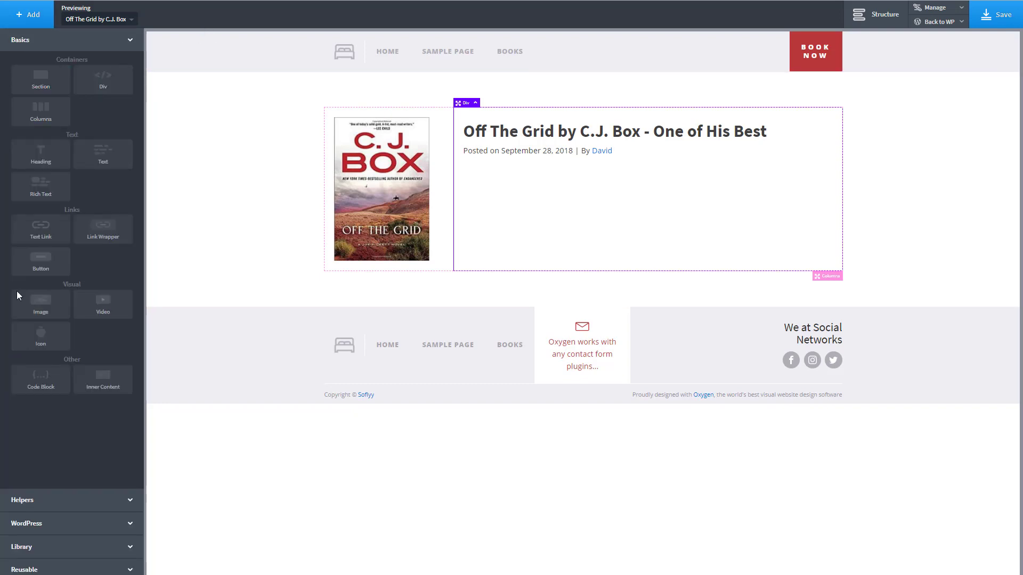
pyautogui.click(84, 520)
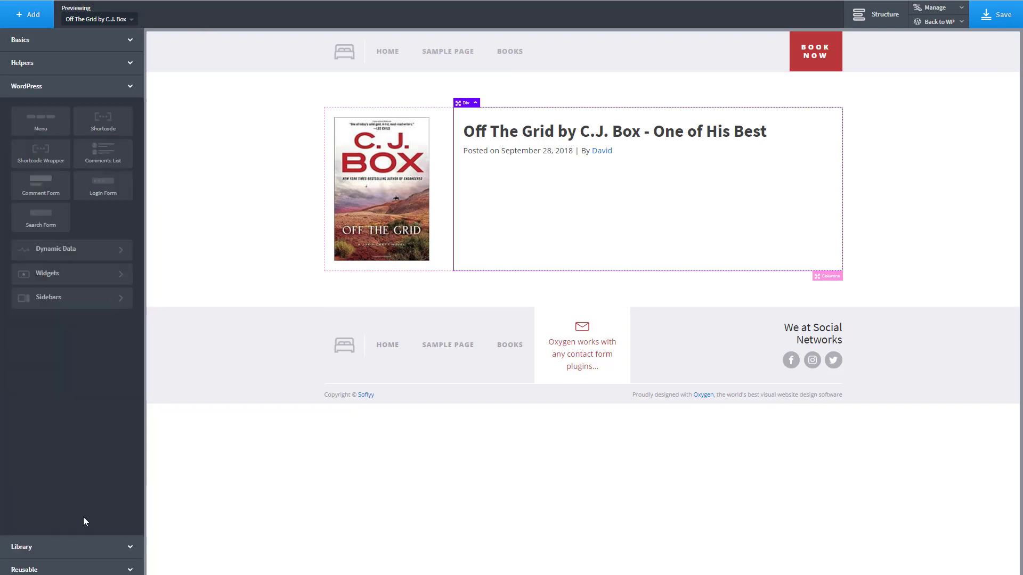
pyautogui.click(89, 251)
pyautogui.click(40, 108)
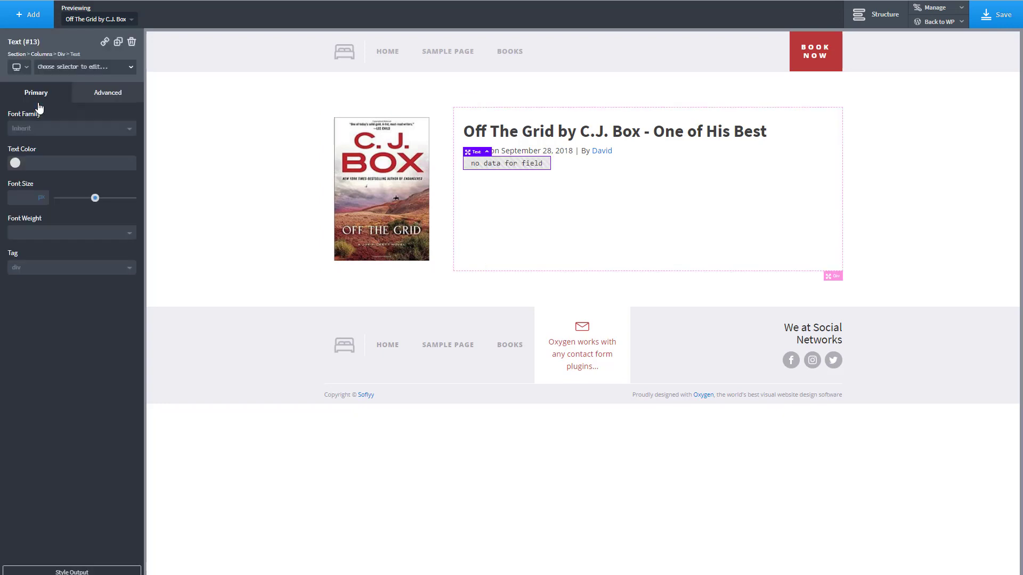
pyautogui.click(256, 316)
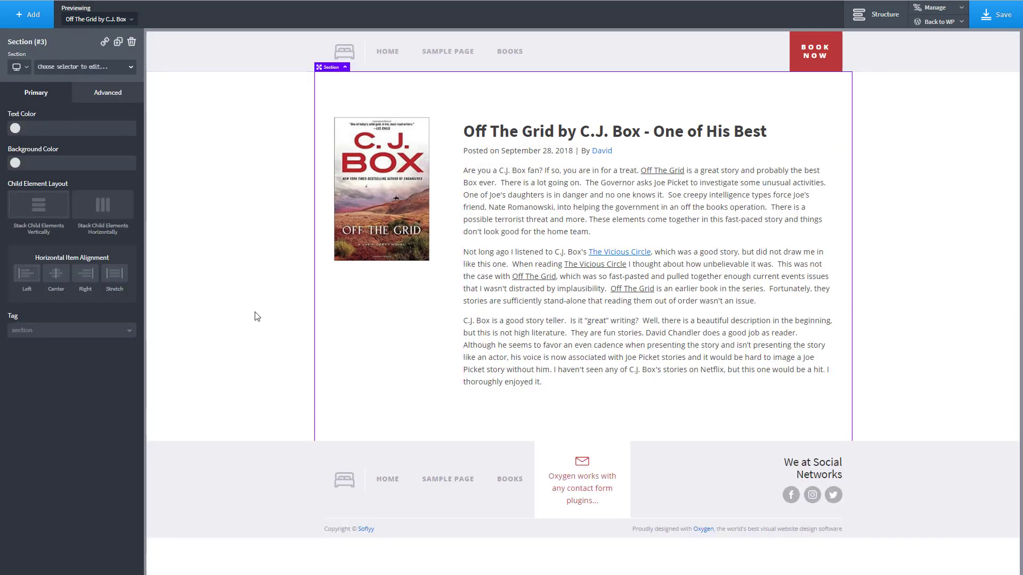
# - Add a Button element below the featured image in the left column
pyautogui.click(396, 224)
pyautogui.click(121, 129)
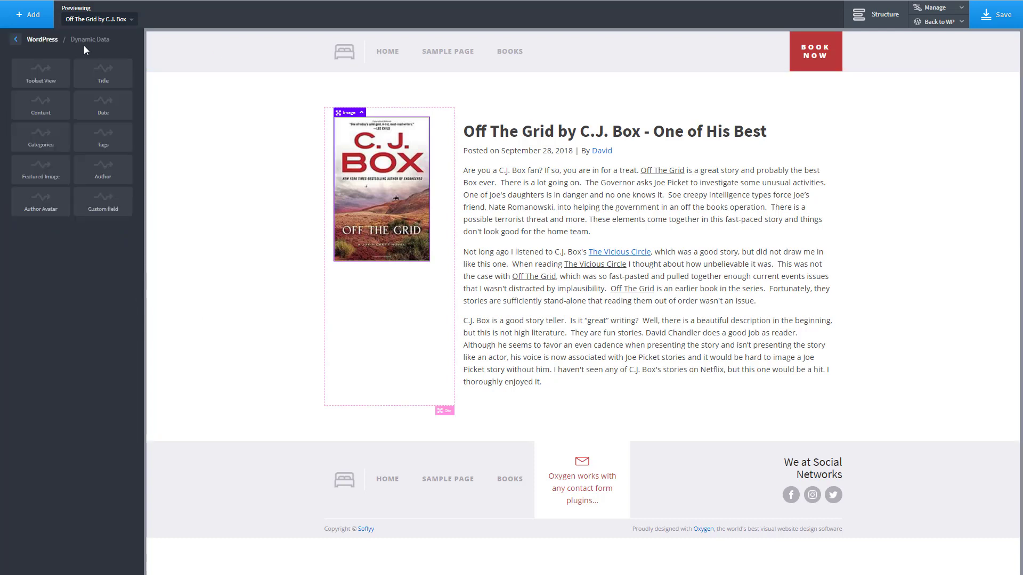
pyautogui.click(15, 40)
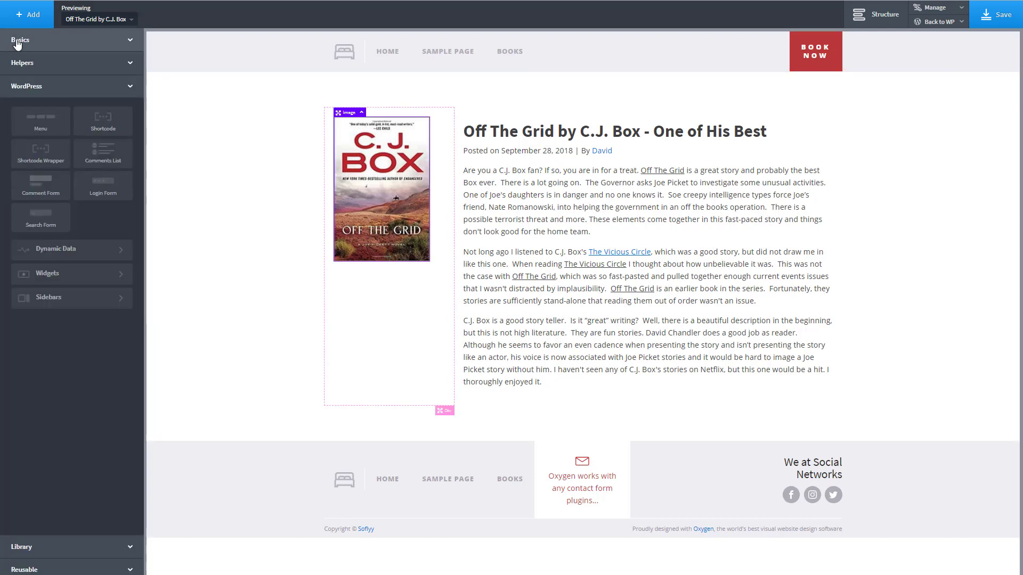
pyautogui.click(89, 42)
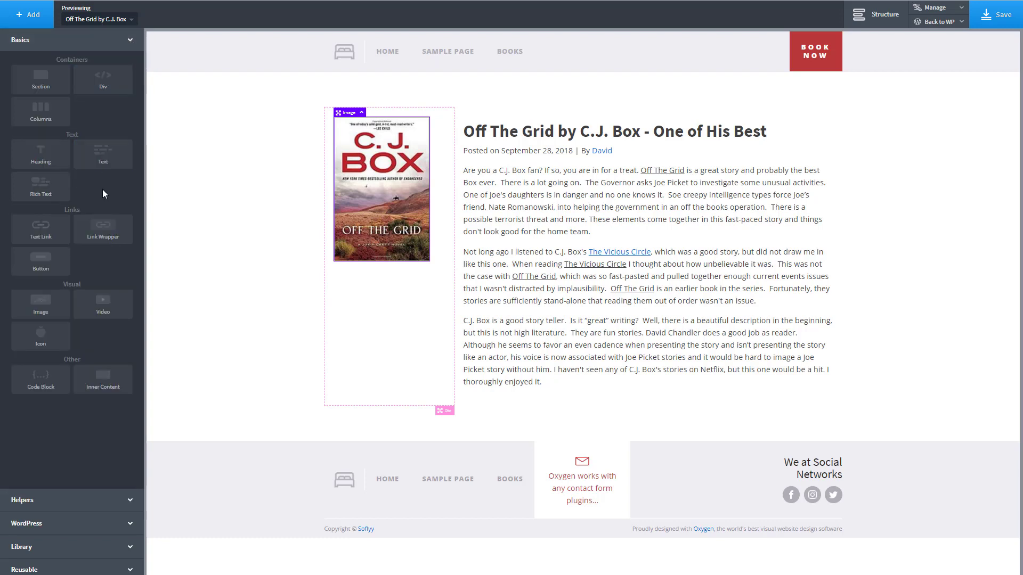
pyautogui.click(45, 272)
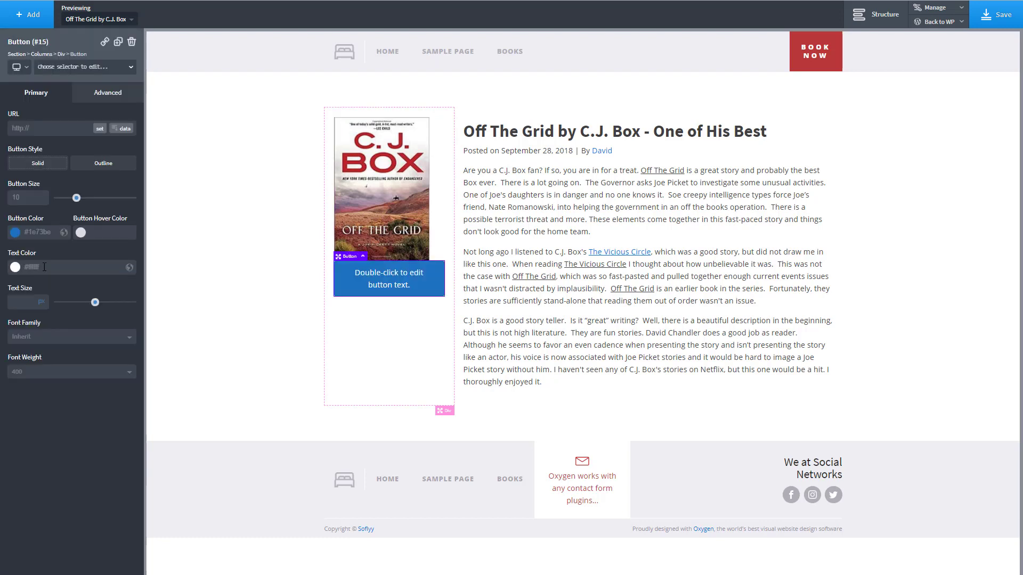
# - Replace the button's placeholder text with "Order on Amazon"
pyautogui.doubleClick(415, 288)
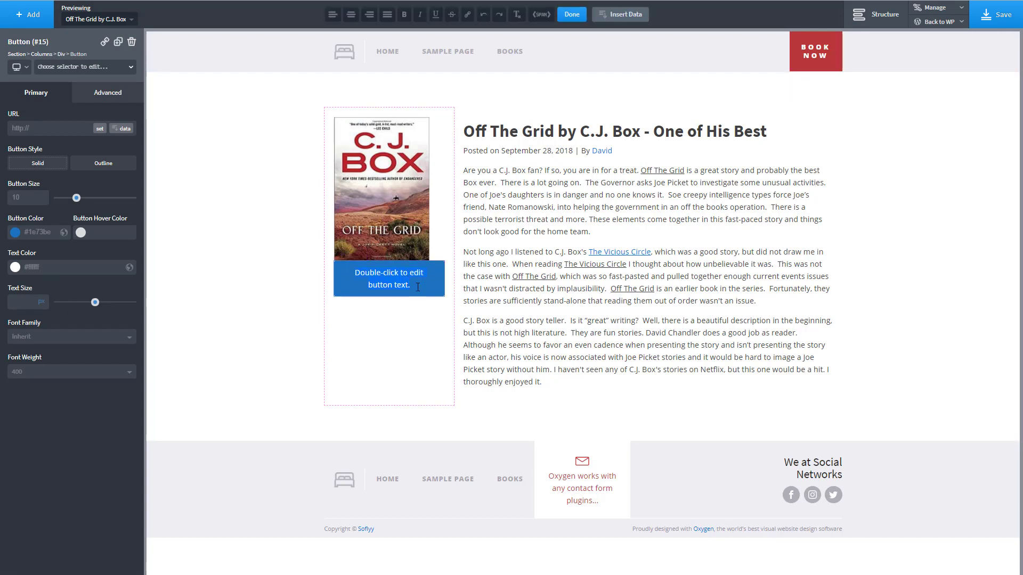
pyautogui.press('BackSpace')
pyautogui.press('BackSpace')
pyautogui.press('BackSpace')
pyautogui.press('BackSpace')
pyautogui.press('BackSpace')
pyautogui.press('BackSpace')
pyautogui.press('BackSpace')
pyautogui.press('BackSpace')
pyautogui.press('BackSpace')
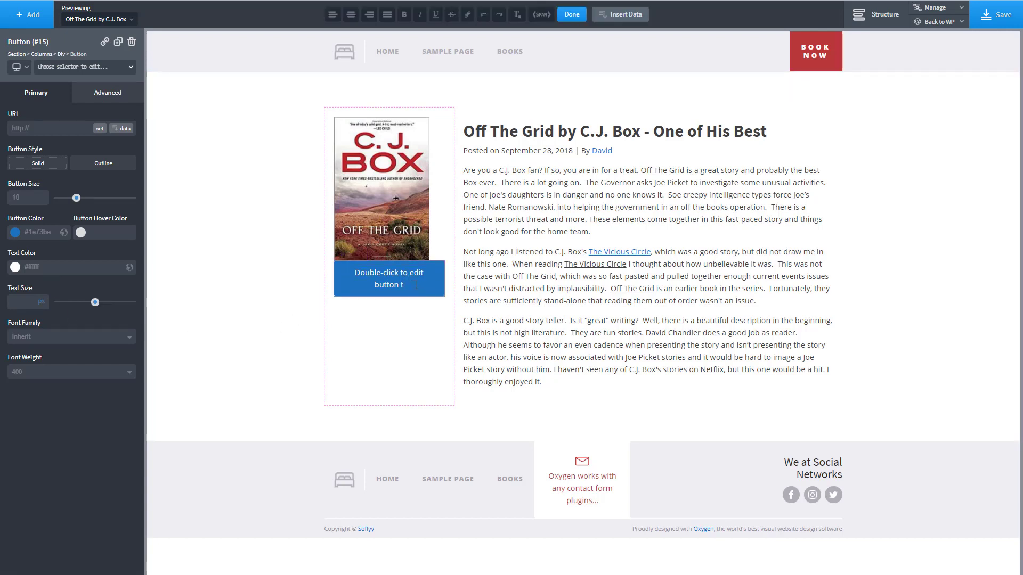
pyautogui.press('BackSpace')
pyautogui.press('BackSpace')
pyautogui.press('BackSpace')
pyautogui.press('BackSpace')
pyautogui.press('BackSpace')
pyautogui.press('BackSpace')
pyautogui.press('BackSpace')
pyautogui.press('BackSpace')
pyautogui.press('BackSpace')
pyautogui.press('BackSpace')
pyautogui.press('BackSpace')
pyautogui.press('BackSpace')
pyautogui.press('BackSpace')
pyautogui.press('BackSpace')
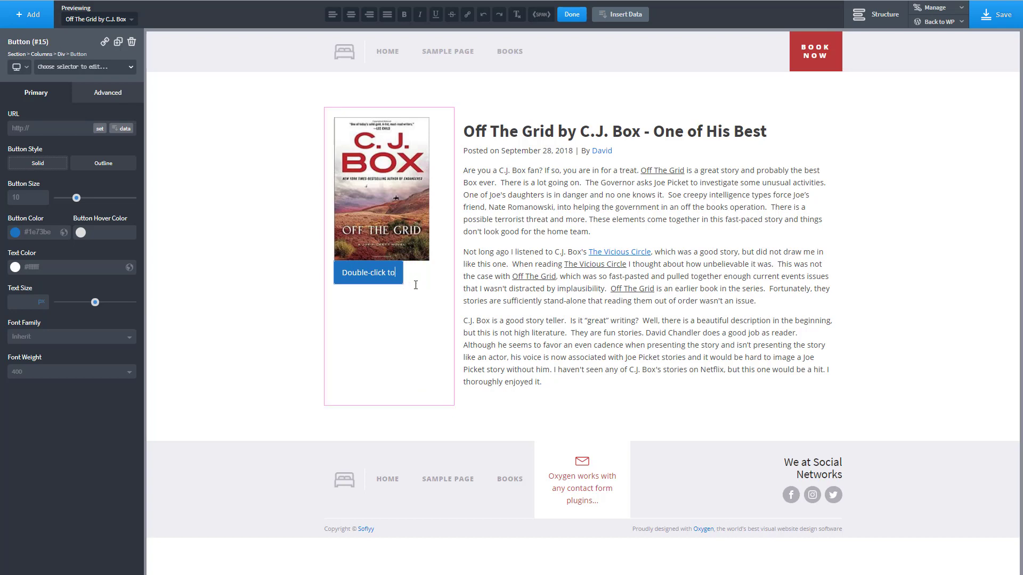
pyautogui.press('BackSpace')
pyautogui.press('BackSpace')
pyautogui.press('BackSpace')
pyautogui.press('BackSpace')
pyautogui.press('BackSpace')
pyautogui.press('BackSpace')
pyautogui.press('BackSpace')
pyautogui.press('BackSpace')
pyautogui.press('BackSpace')
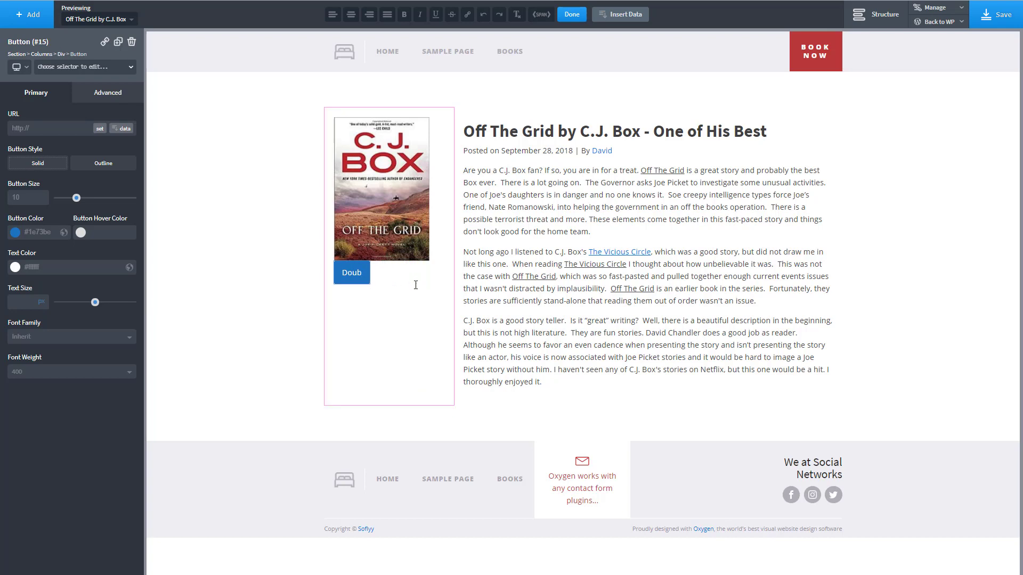
pyautogui.press('BackSpace')
pyautogui.write('Order on Ama')
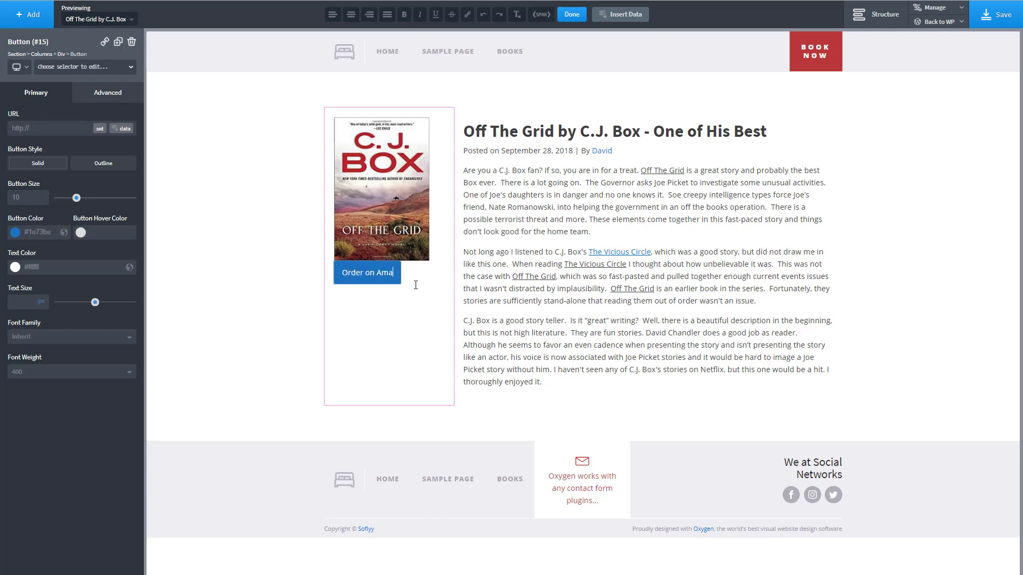
pyautogui.write('zon')
# - Link the button URL to the Toolset Amazon Link field as a raw URL opening in a new window or tab
pyautogui.click(123, 129)
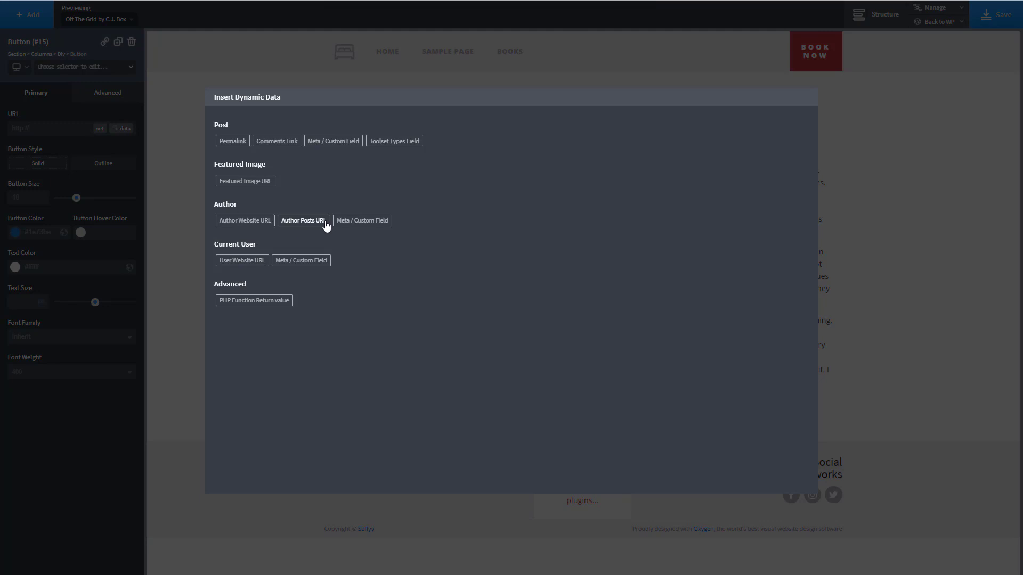
pyautogui.click(399, 141)
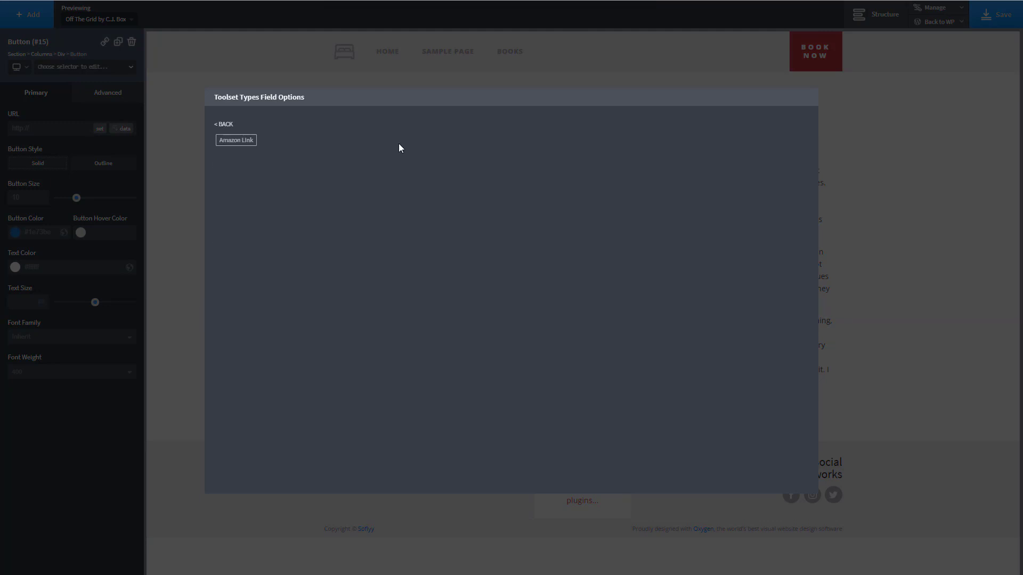
pyautogui.click(234, 143)
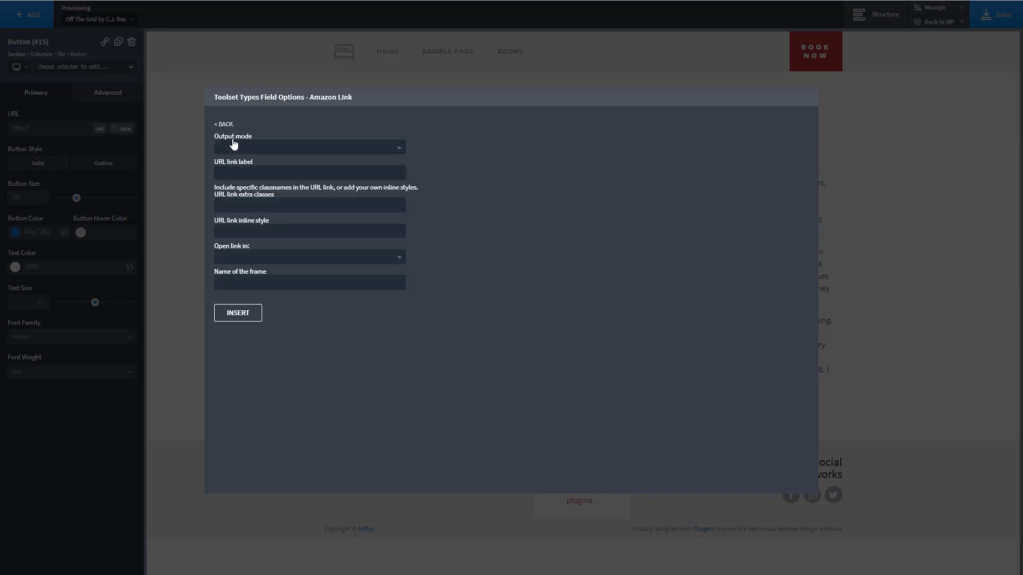
pyautogui.click(387, 149)
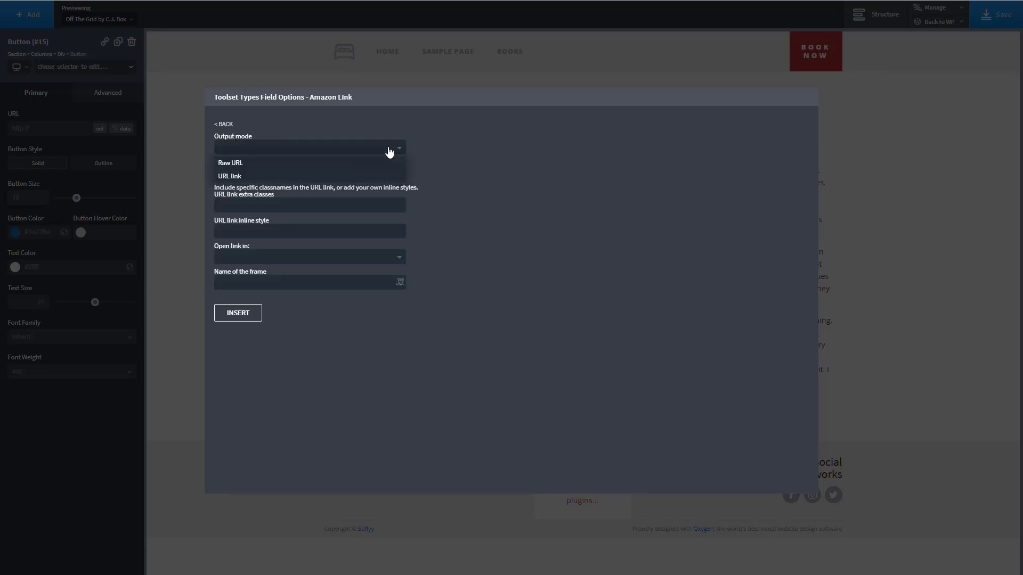
pyautogui.click(244, 164)
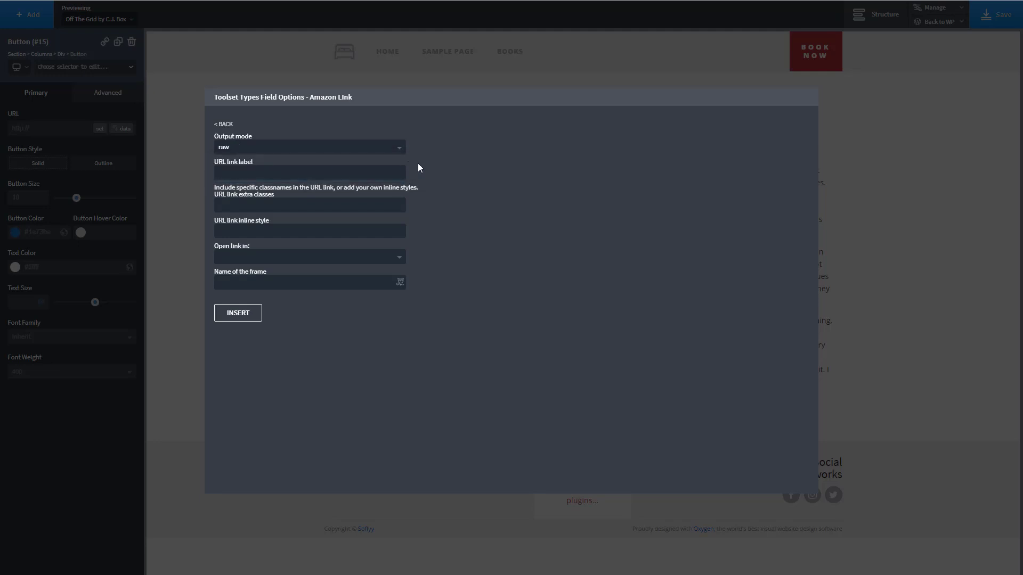
pyautogui.click(398, 256)
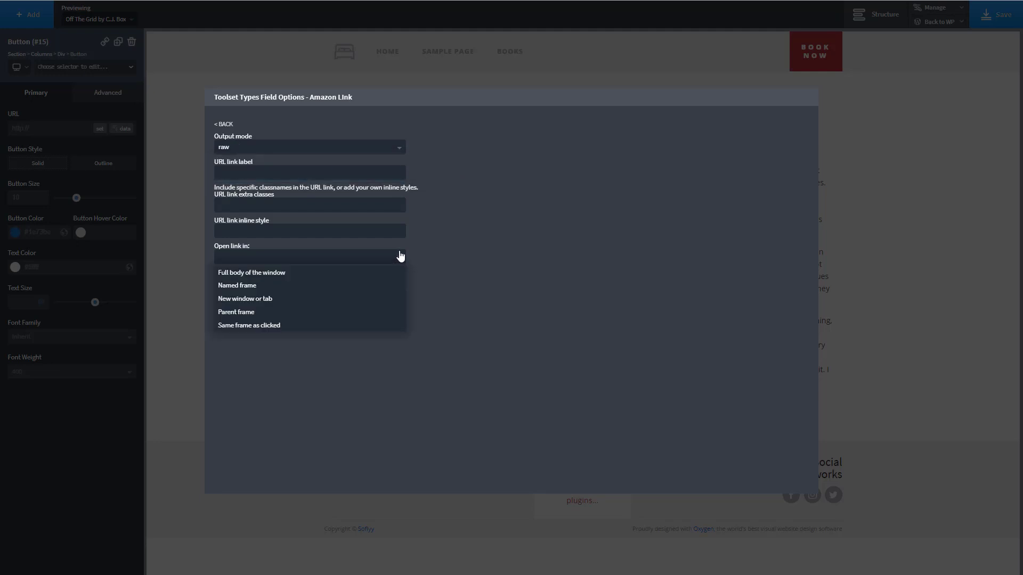
pyautogui.click(279, 301)
pyautogui.click(238, 314)
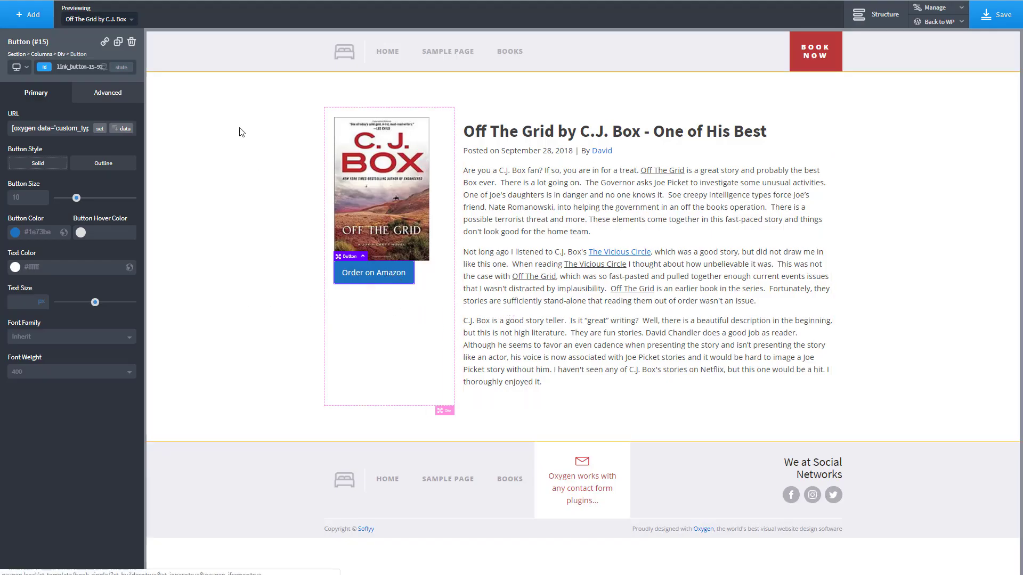
# - Center the button within its column using the flexbox align-self setting
pyautogui.click(118, 92)
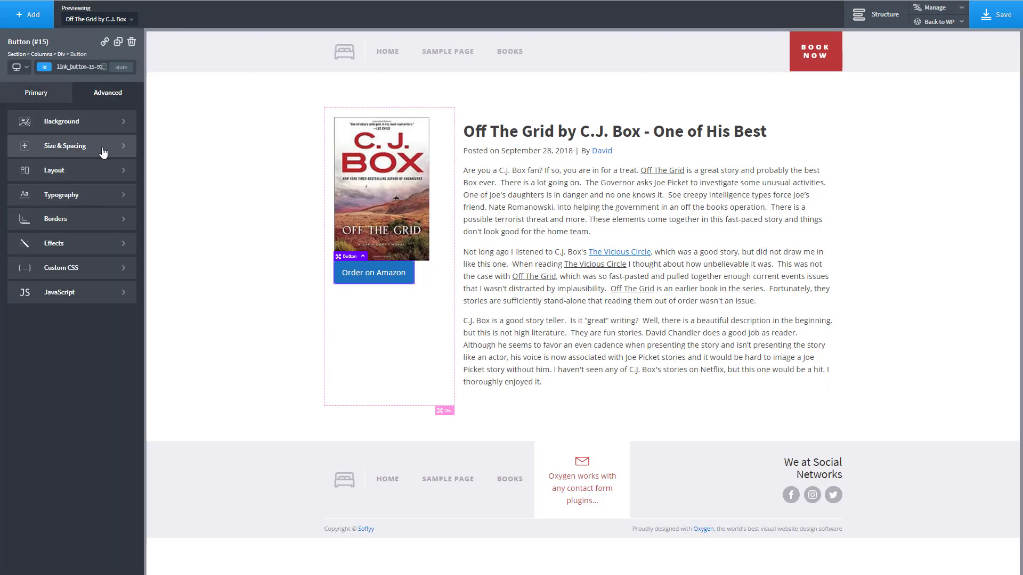
pyautogui.click(110, 170)
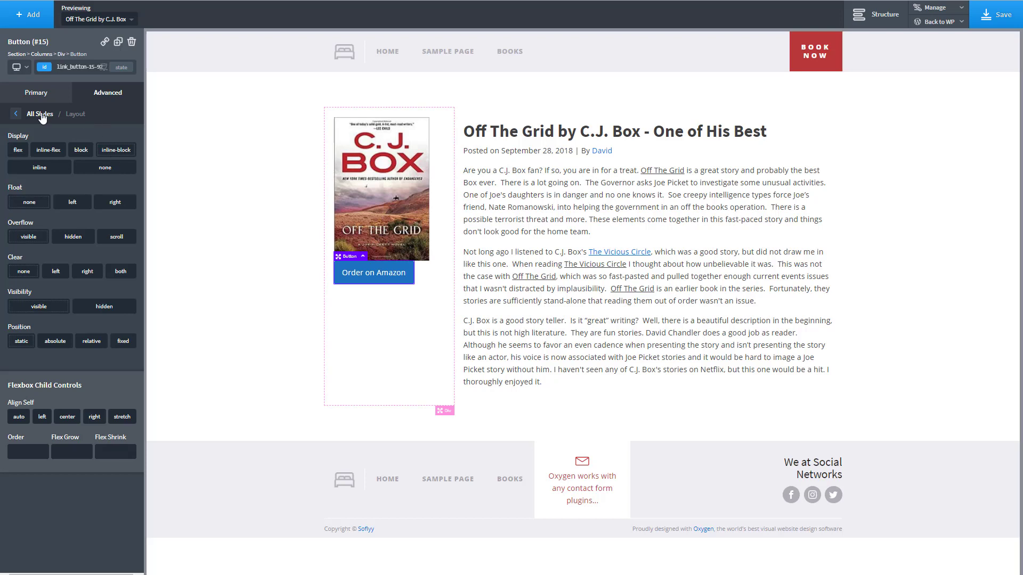
pyautogui.click(66, 418)
# - Center the featured image within its column using the flexbox align-self setting
pyautogui.click(365, 201)
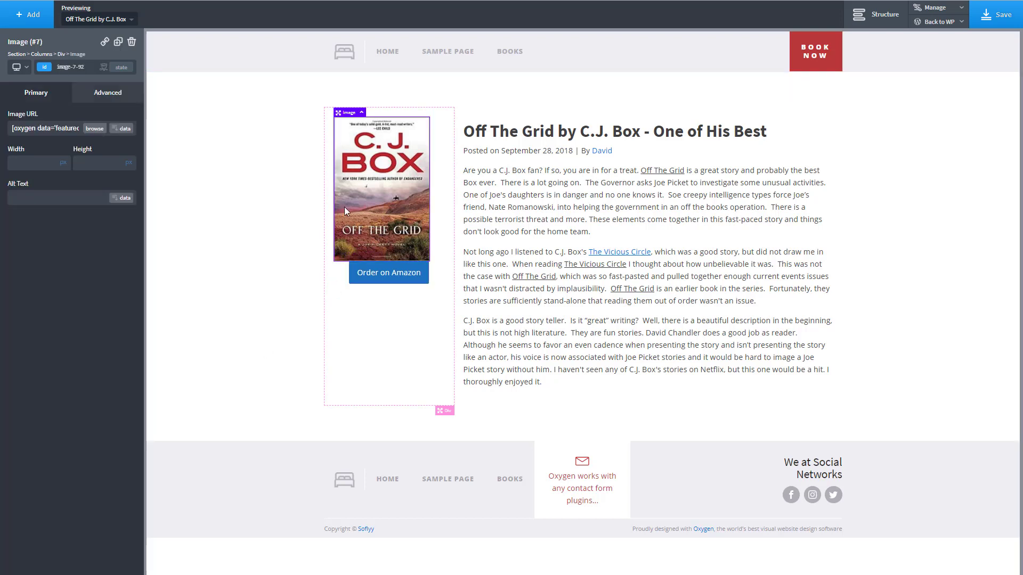
pyautogui.click(103, 93)
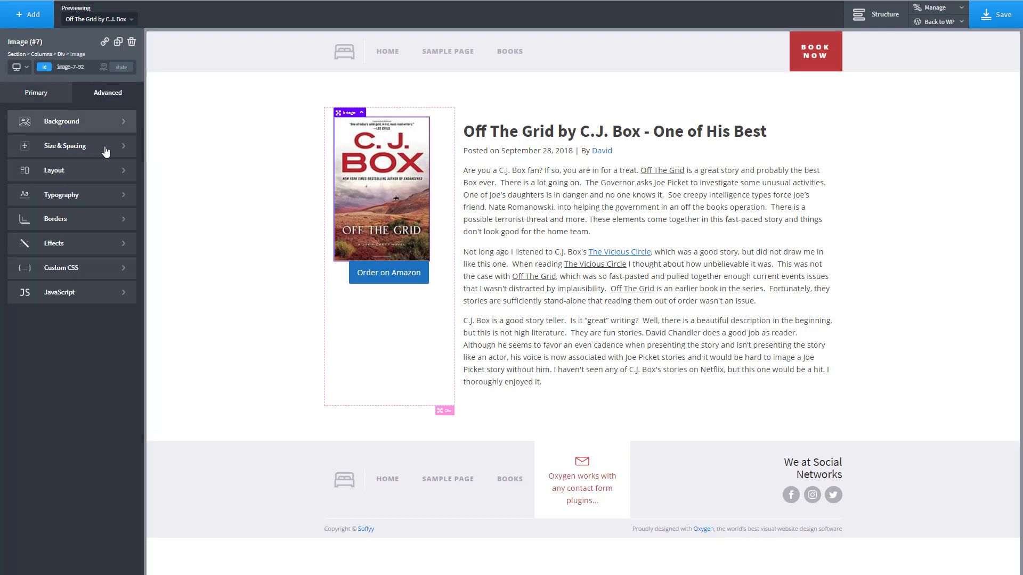
pyautogui.click(116, 177)
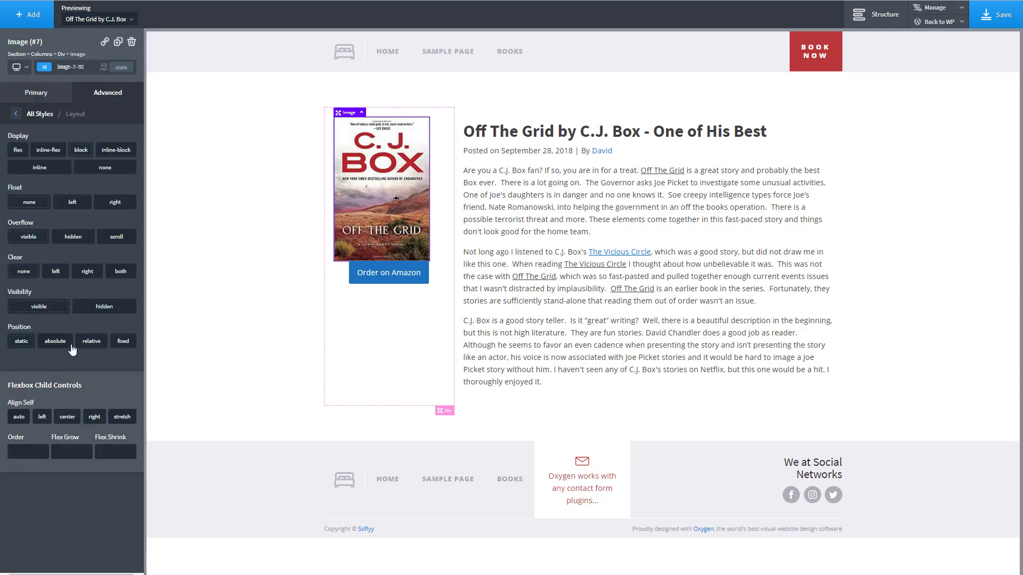
pyautogui.click(68, 416)
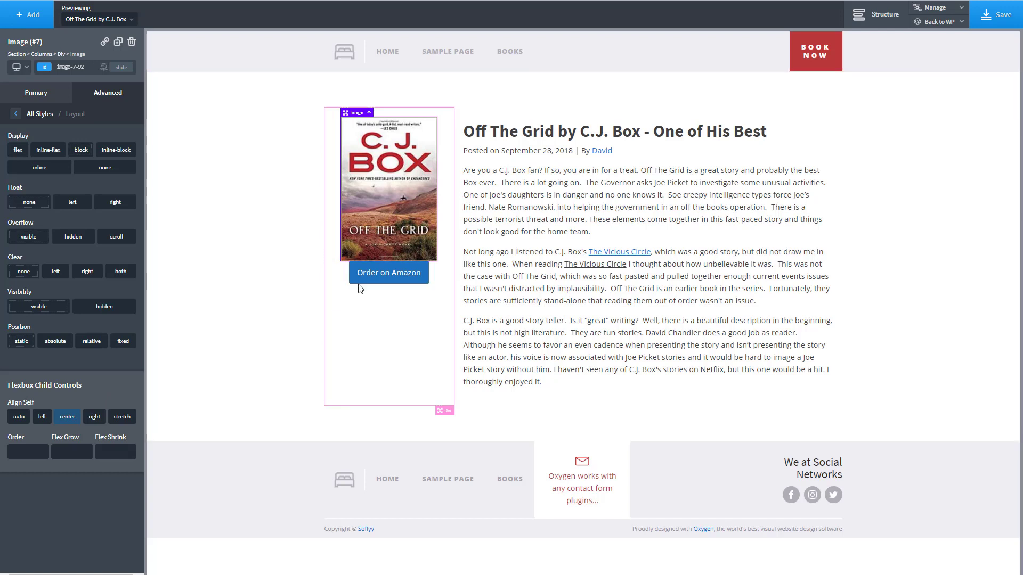
# - Set the button's top margin to 20
pyautogui.click(376, 273)
pyautogui.click(111, 96)
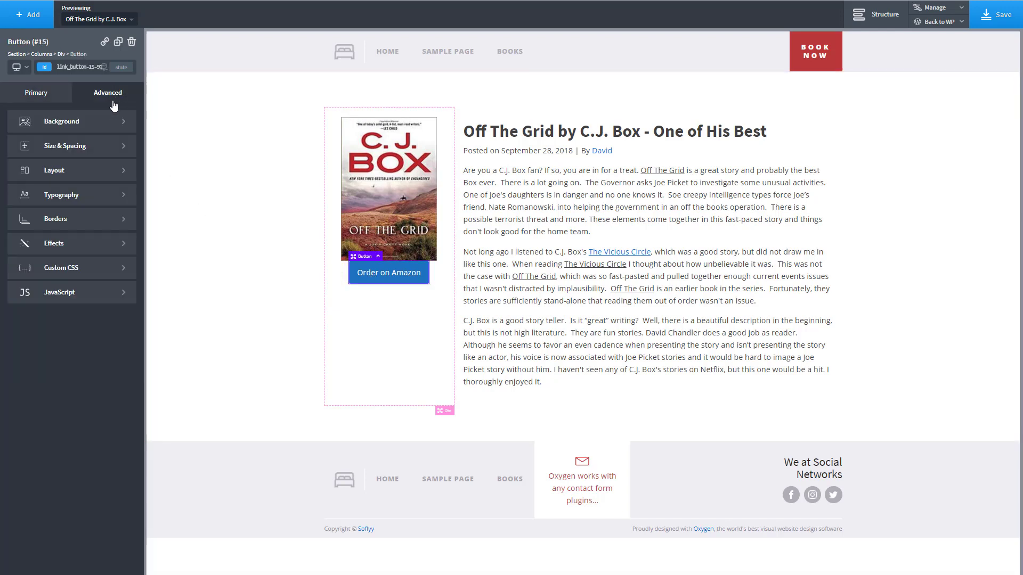
pyautogui.click(104, 146)
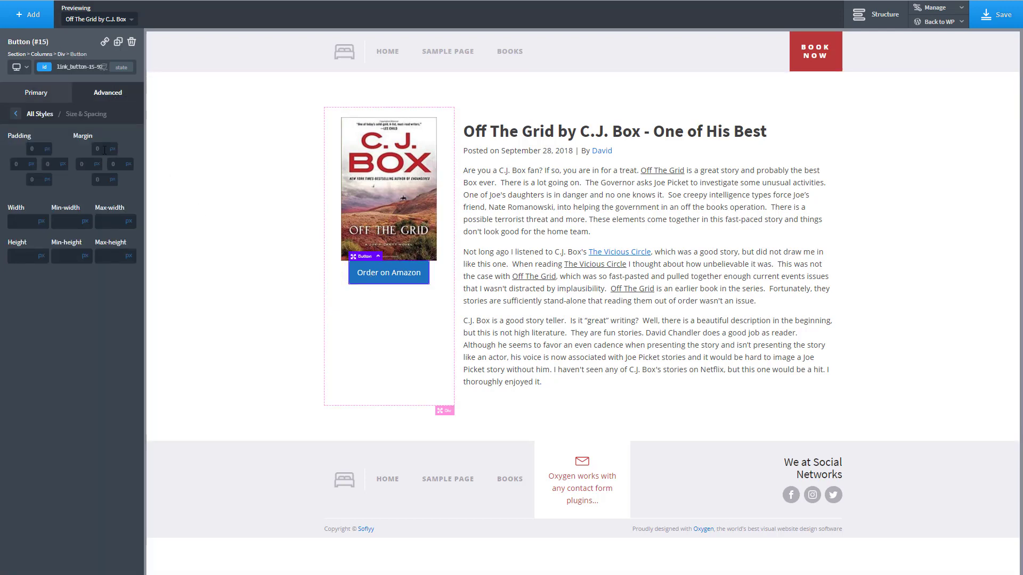
pyautogui.click(102, 149)
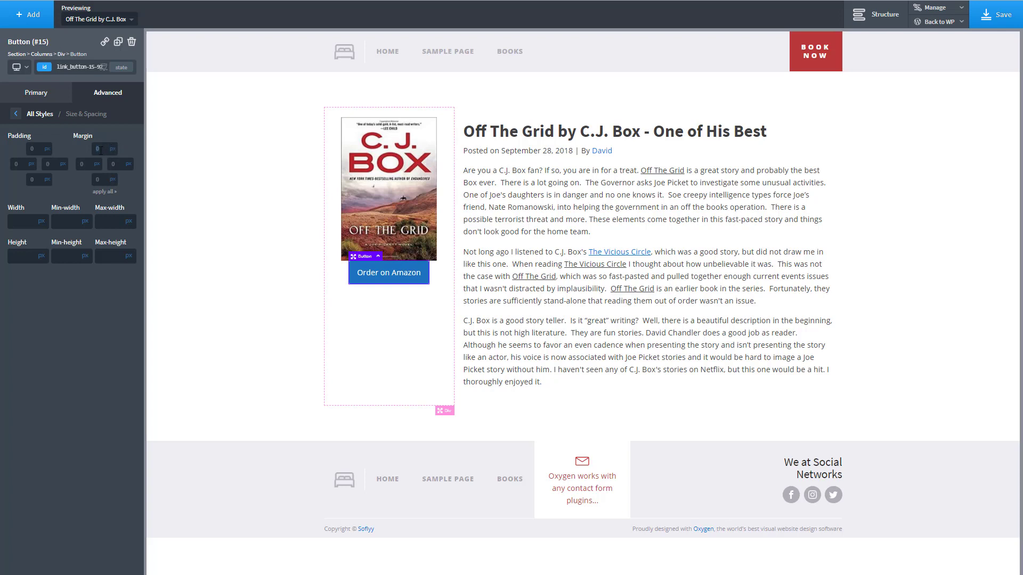
pyautogui.write('20')
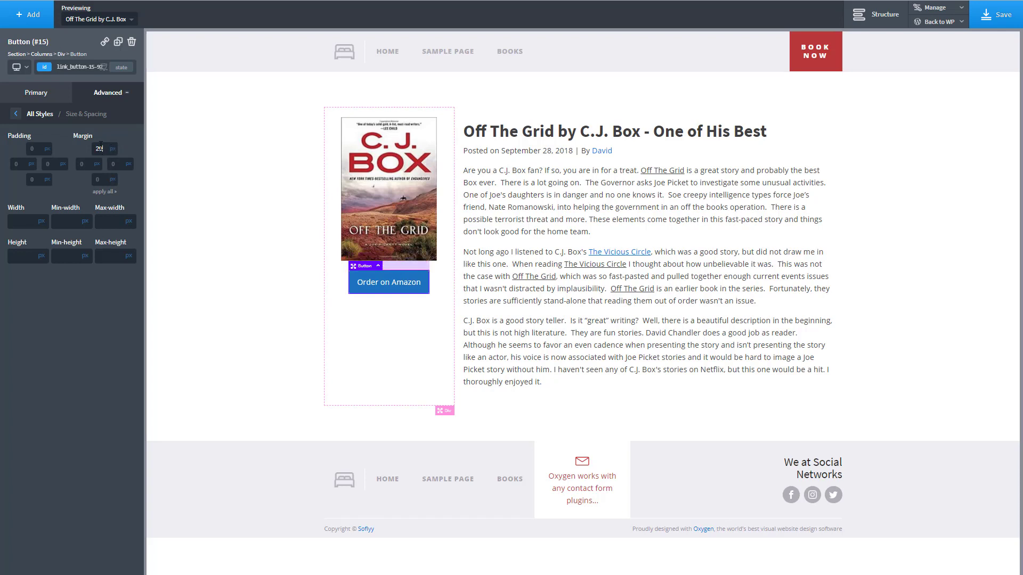
pyautogui.click(213, 195)
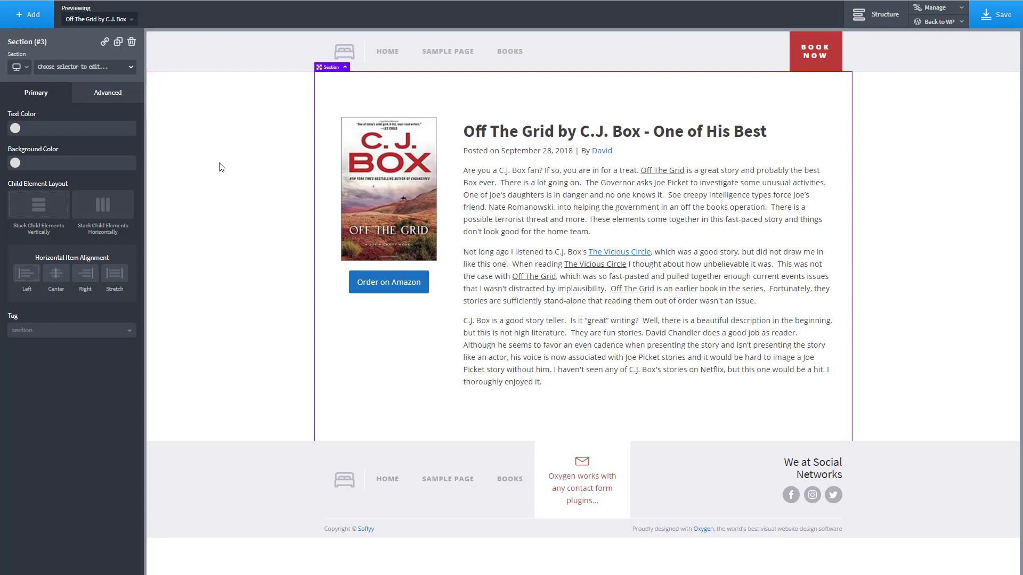
# - Save the Book Single template and return to the WordPress admin
pyautogui.click(986, 18)
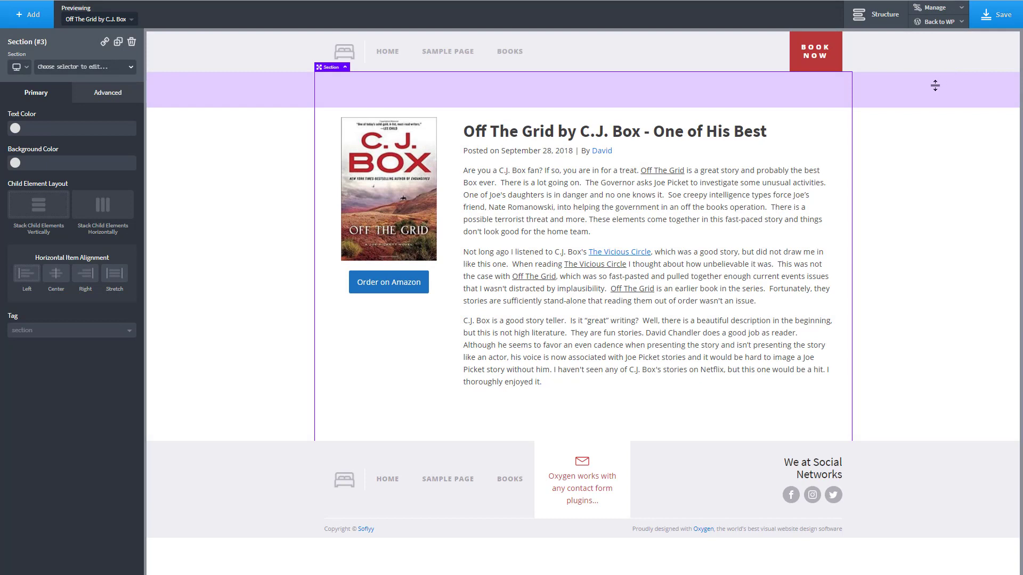
pyautogui.click(962, 24)
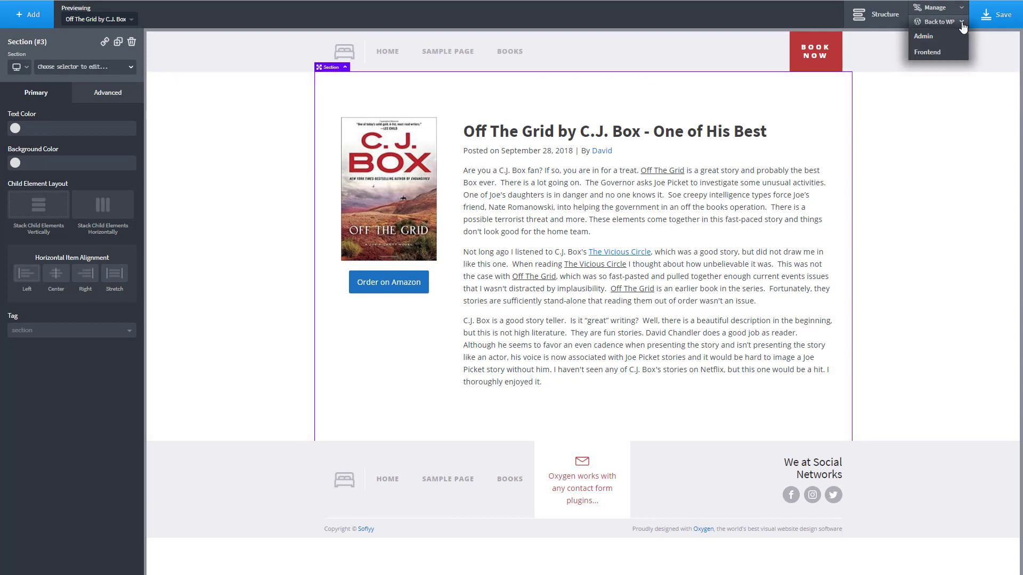
pyautogui.click(933, 37)
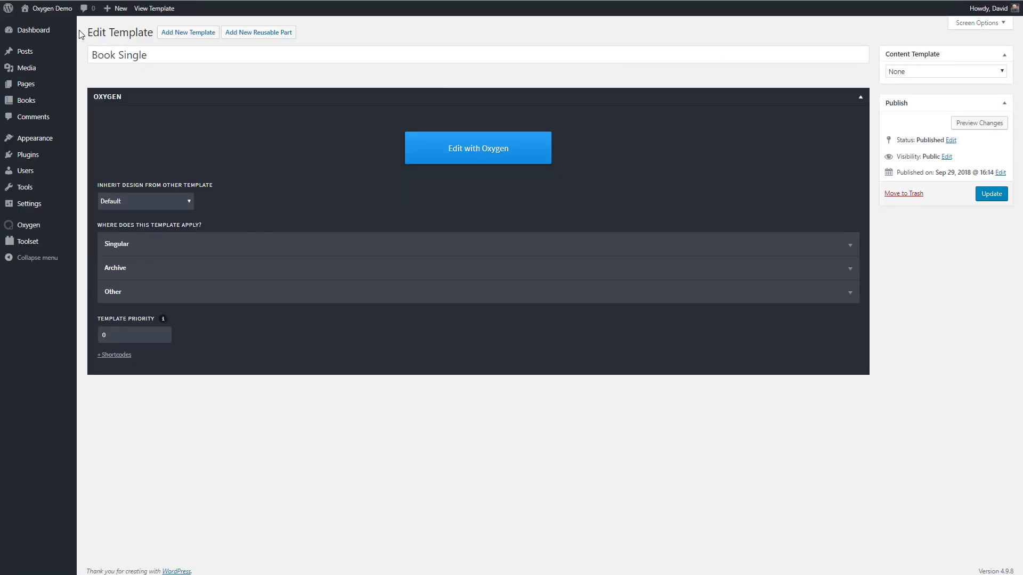
# - Visit the site's Books page and open the Off The Grid book post to check the new single template
pyautogui.click(54, 8)
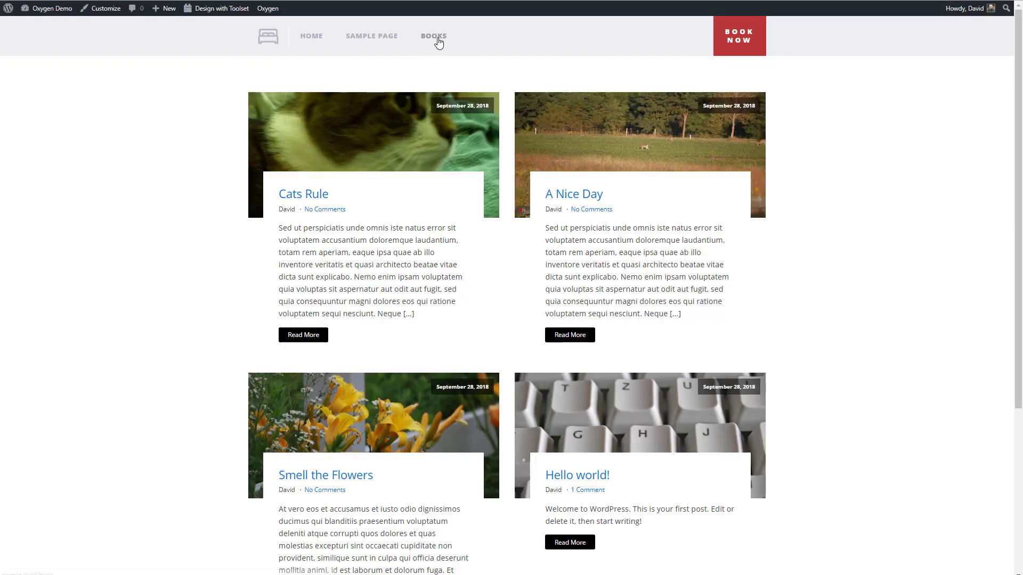
pyautogui.click(437, 39)
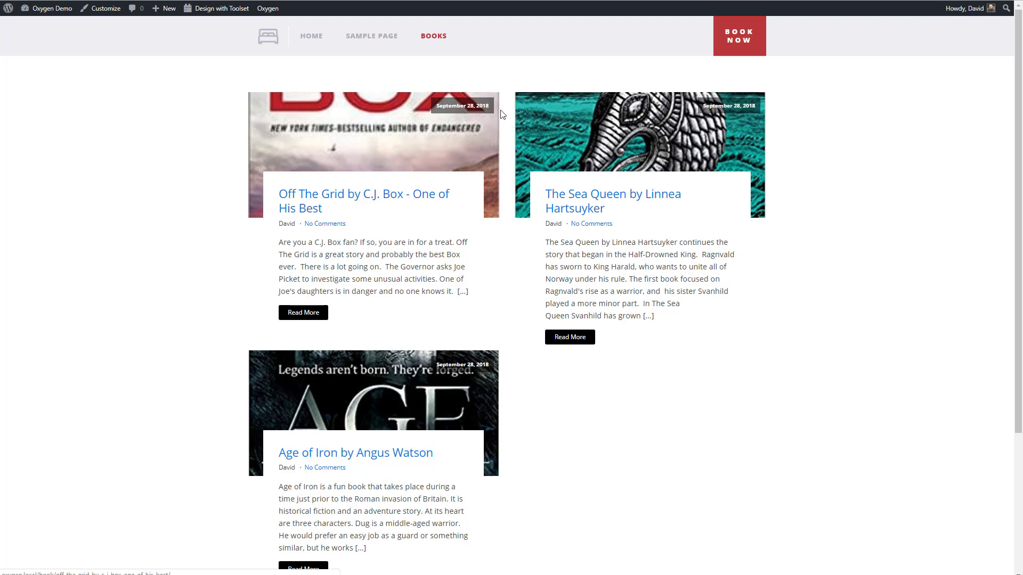
pyautogui.click(418, 196)
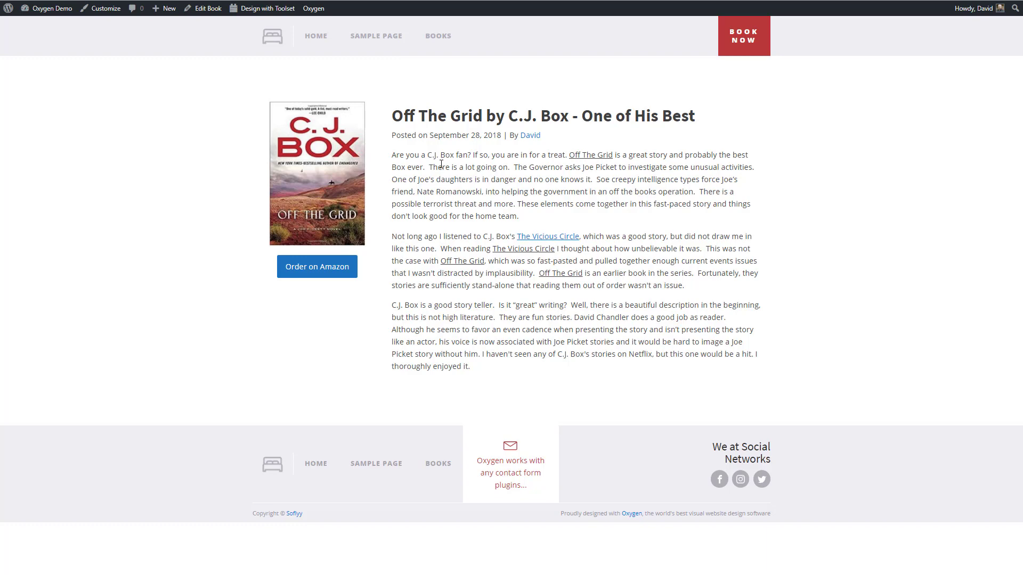
pyautogui.click(433, 38)
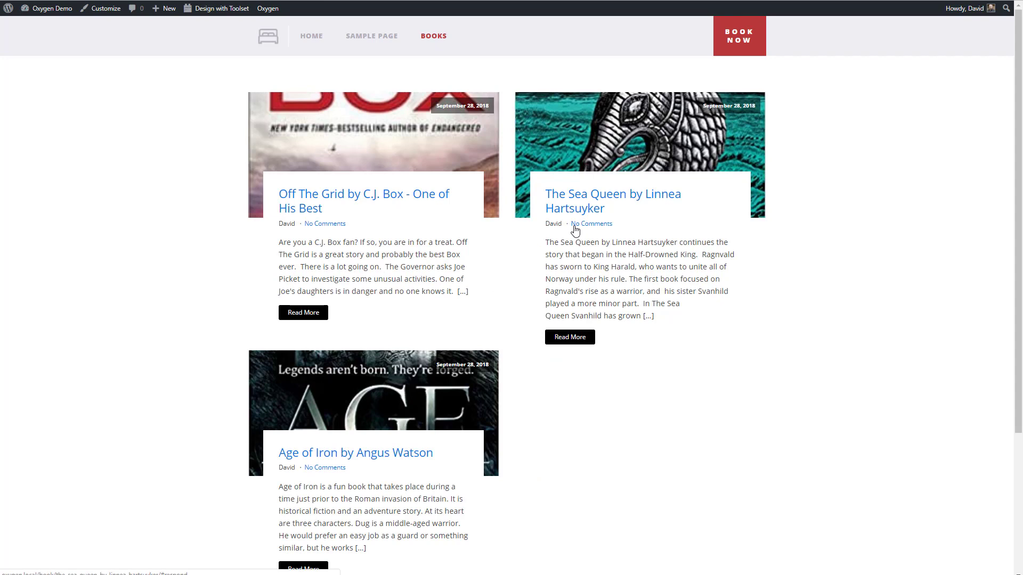
pyautogui.scroll(-2, 574, 229)
pyautogui.scroll(2, 575, 226)
# - Browse the Toolset Views list and then the Oxygen Templates list in the admin
pyautogui.moveTo(31, 29)
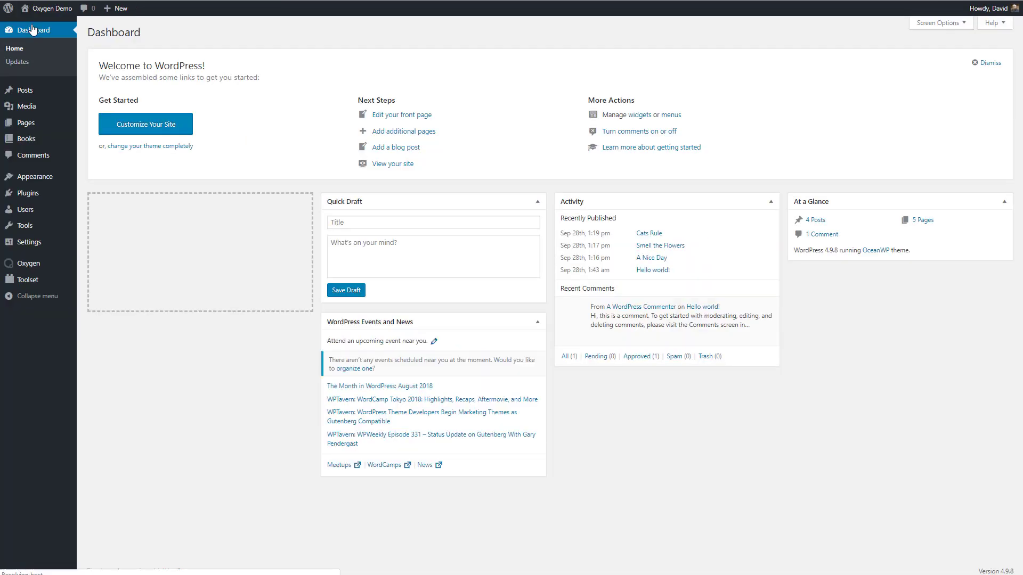
pyautogui.moveTo(51, 281)
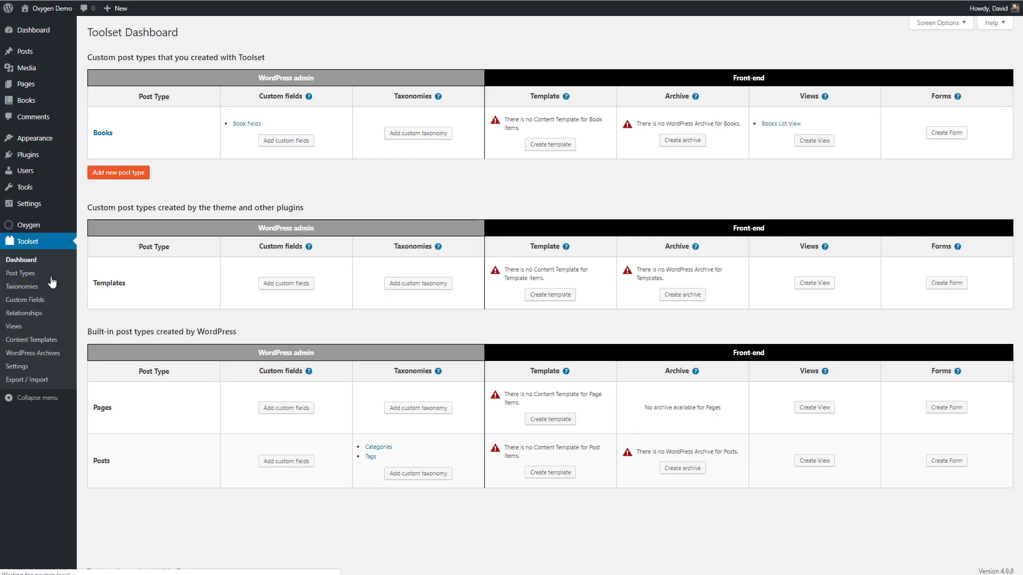
pyautogui.click(74, 327)
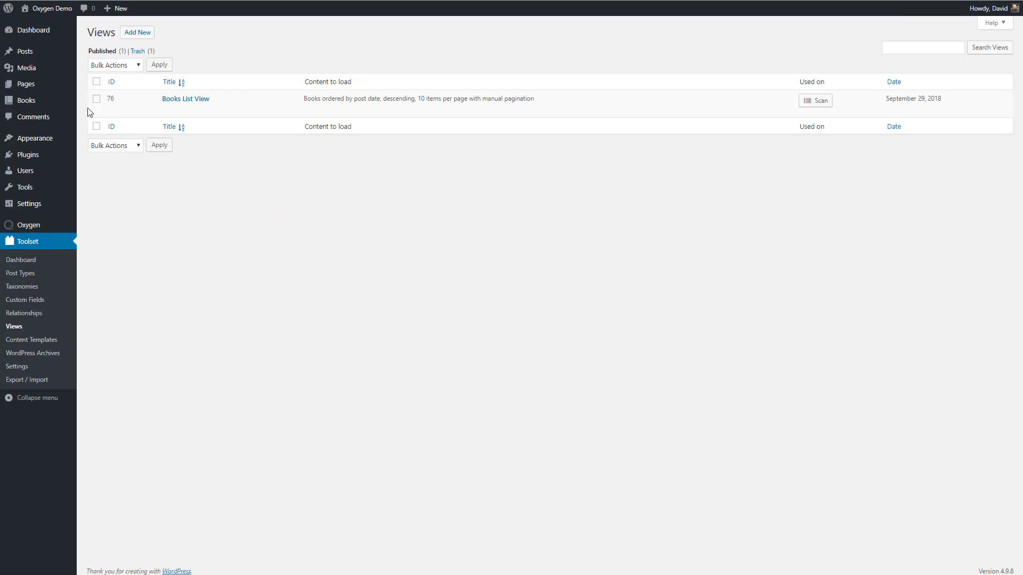
pyautogui.moveTo(41, 263)
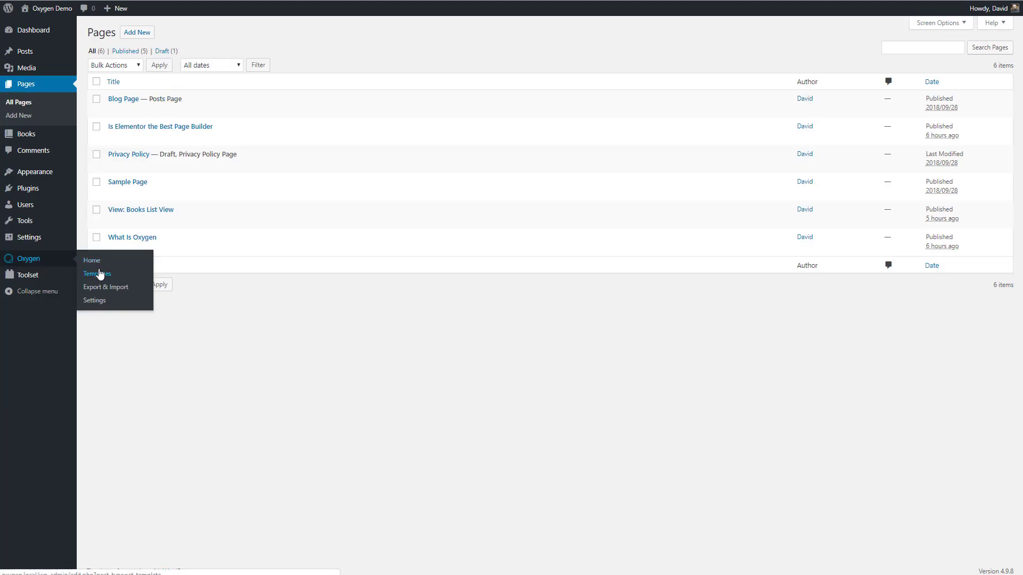
pyautogui.click(100, 274)
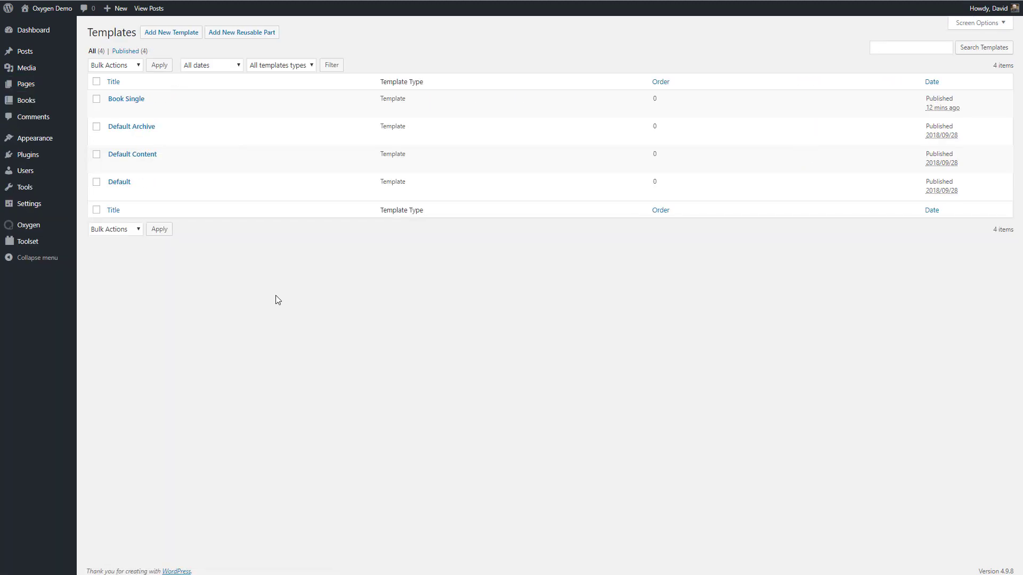
pyautogui.moveTo(140, 112)
pyautogui.moveTo(131, 131)
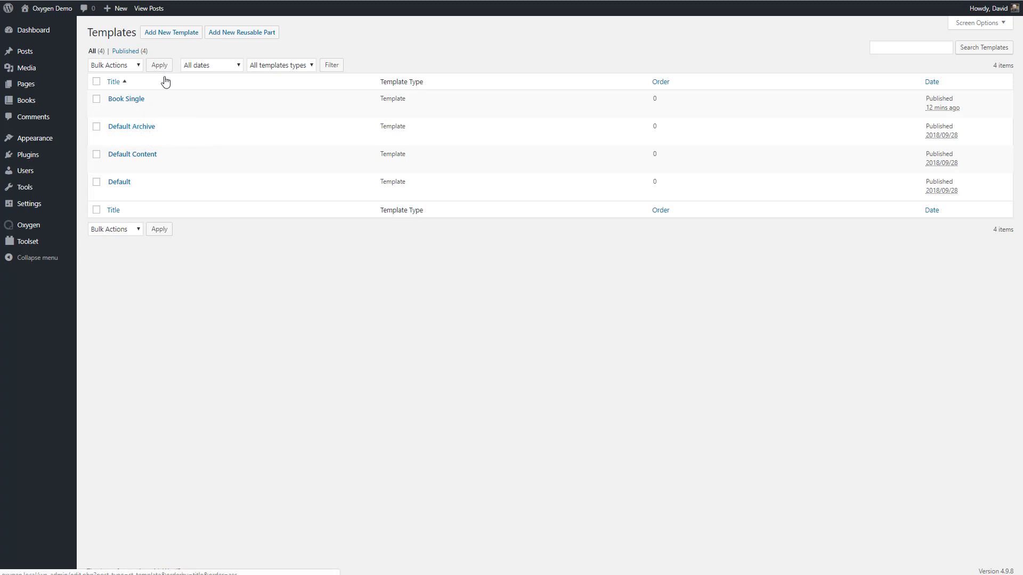
# - Create and publish a new Oxygen template titled Book Archive
pyautogui.click(169, 35)
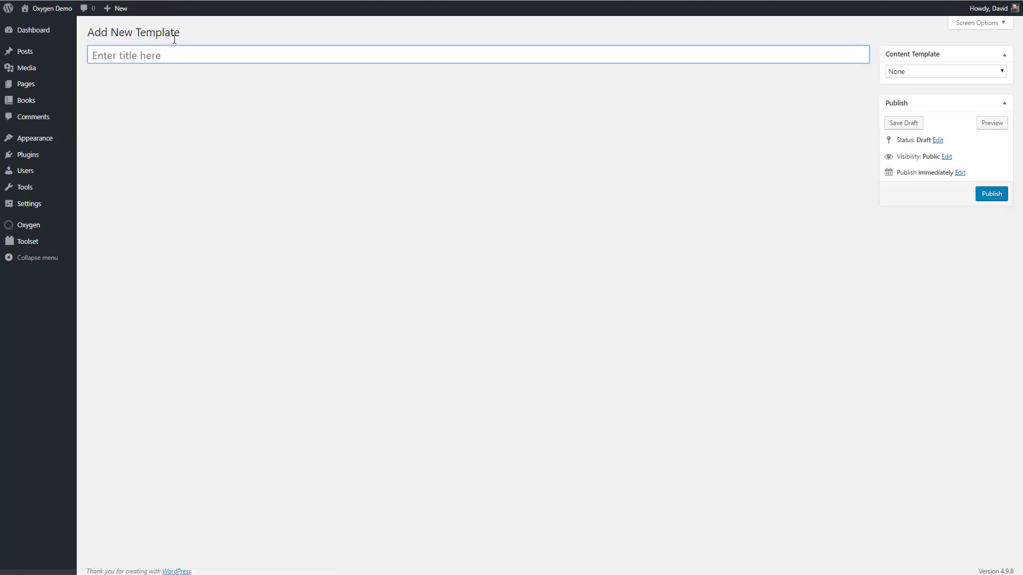
pyautogui.write('Book Archive')
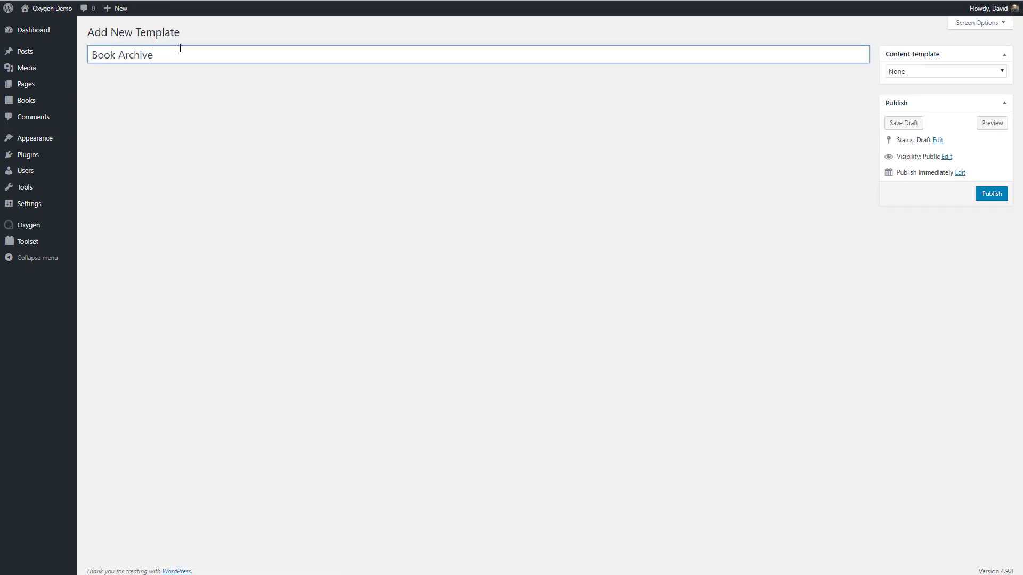
pyautogui.click(994, 195)
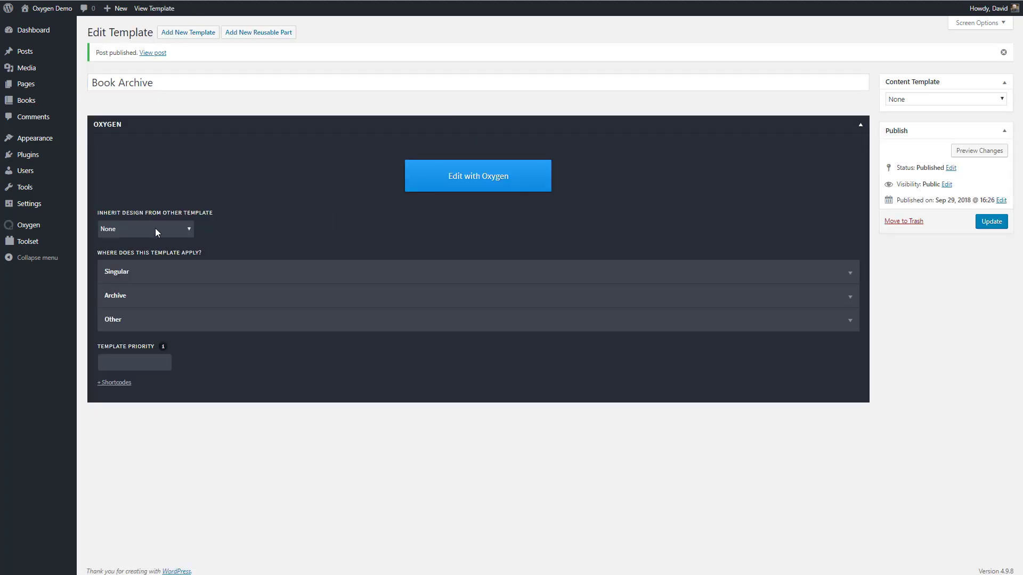
# - Set the template to inherit from Default and apply it to archives of the book post type
pyautogui.click(155, 228)
pyautogui.click(140, 253)
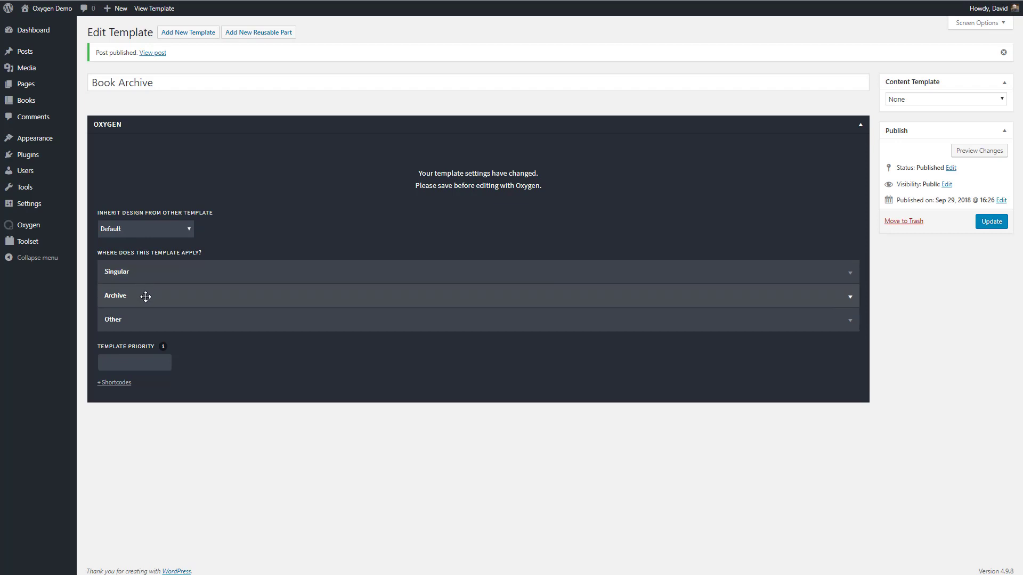
pyautogui.click(145, 297)
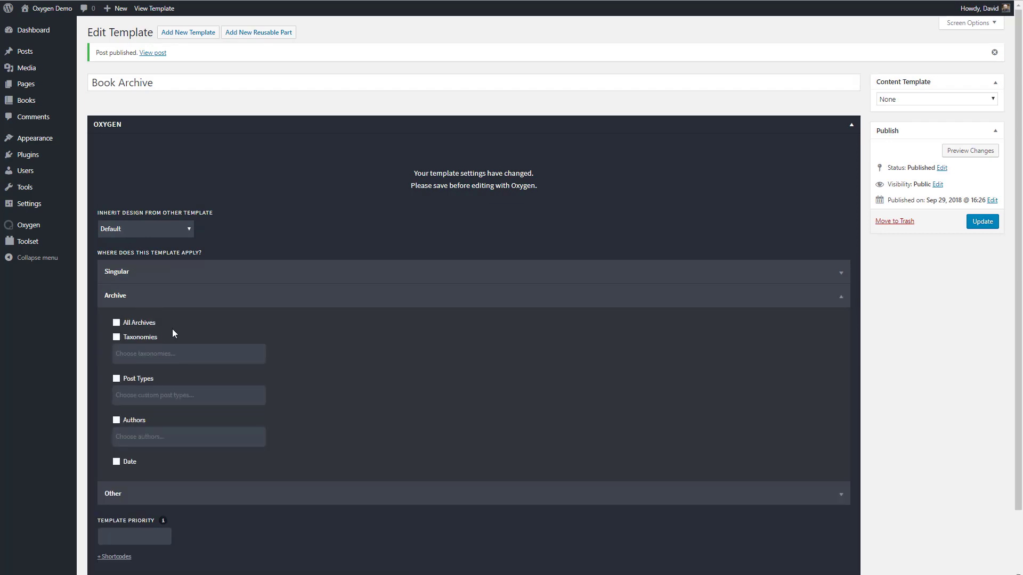
pyautogui.click(118, 378)
pyautogui.click(254, 398)
pyautogui.scroll(-5, 236, 423)
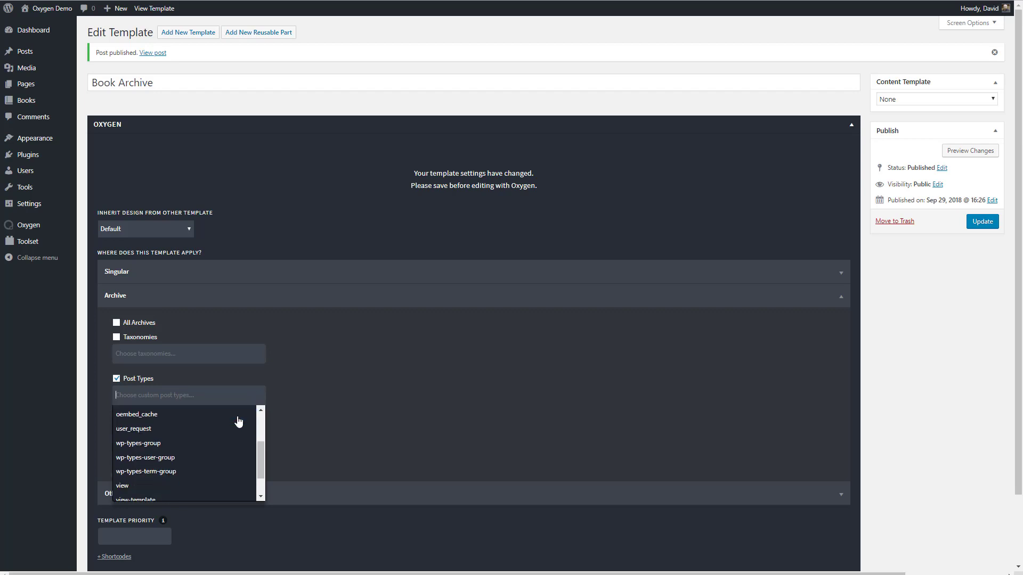
pyautogui.click(139, 481)
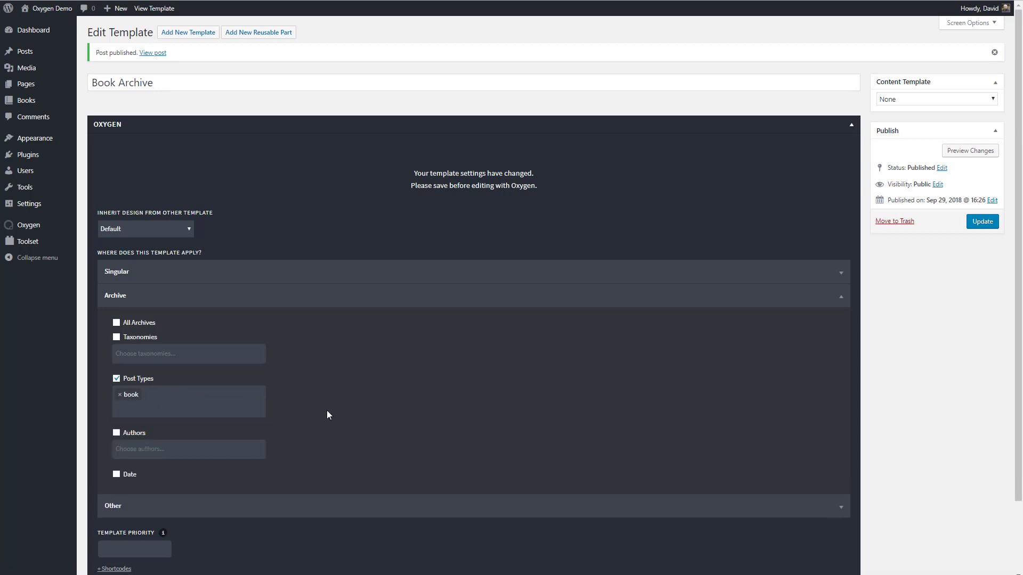
# - Set the template priority to 10 and update the template
pyautogui.scroll(-2, 328, 415)
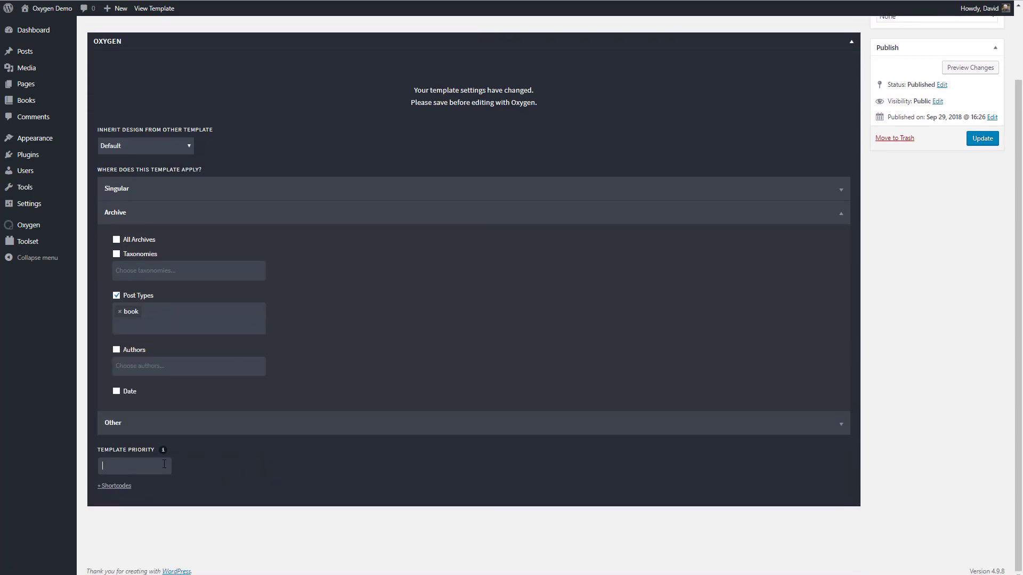
pyautogui.click(164, 464)
pyautogui.click(983, 140)
pyautogui.click(978, 140)
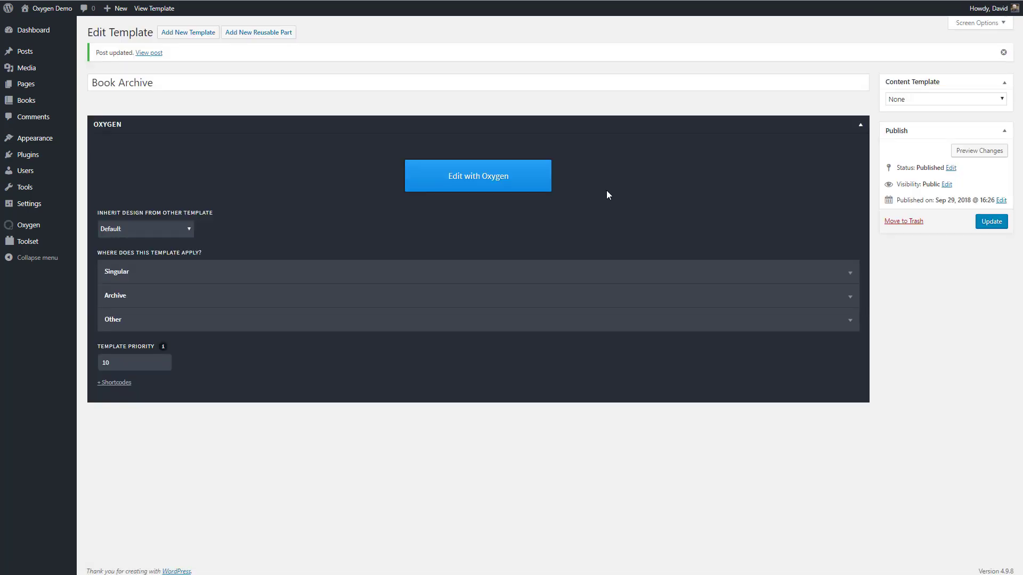
# - Open the template in Oxygen, insert a Toolset View element into the section, and save
pyautogui.click(507, 187)
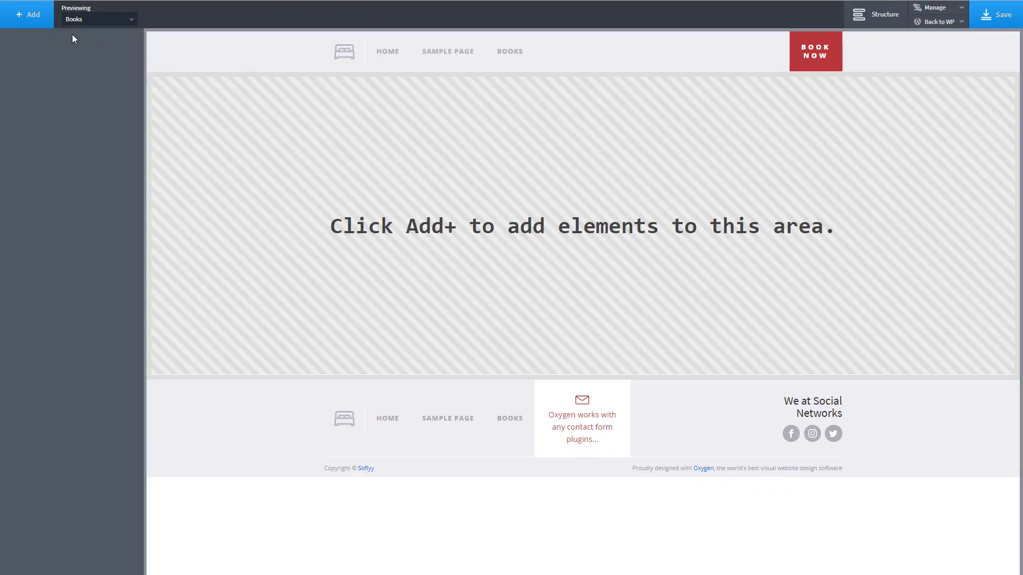
pyautogui.click(28, 14)
pyautogui.click(39, 78)
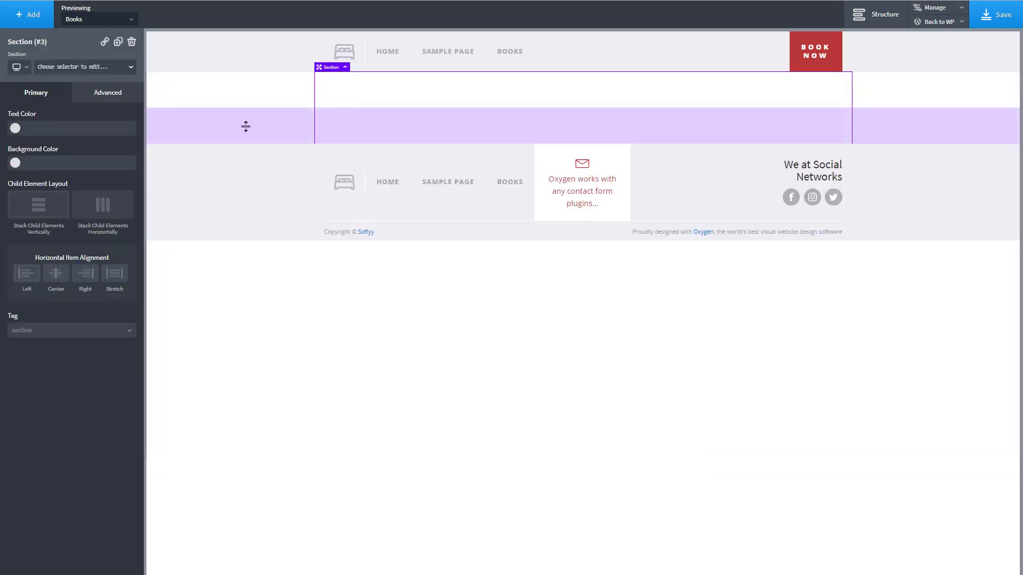
pyautogui.click(20, 20)
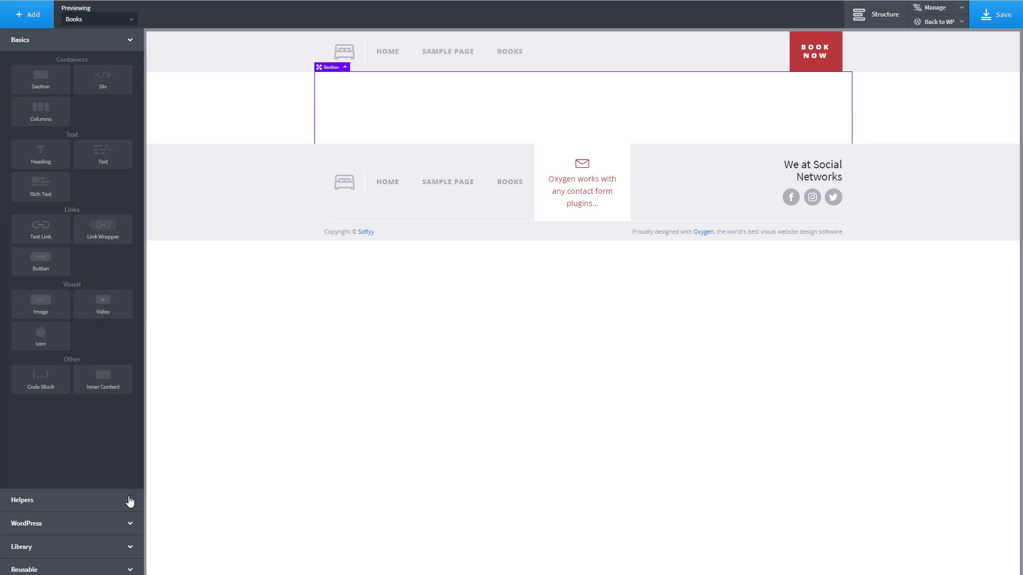
pyautogui.click(127, 522)
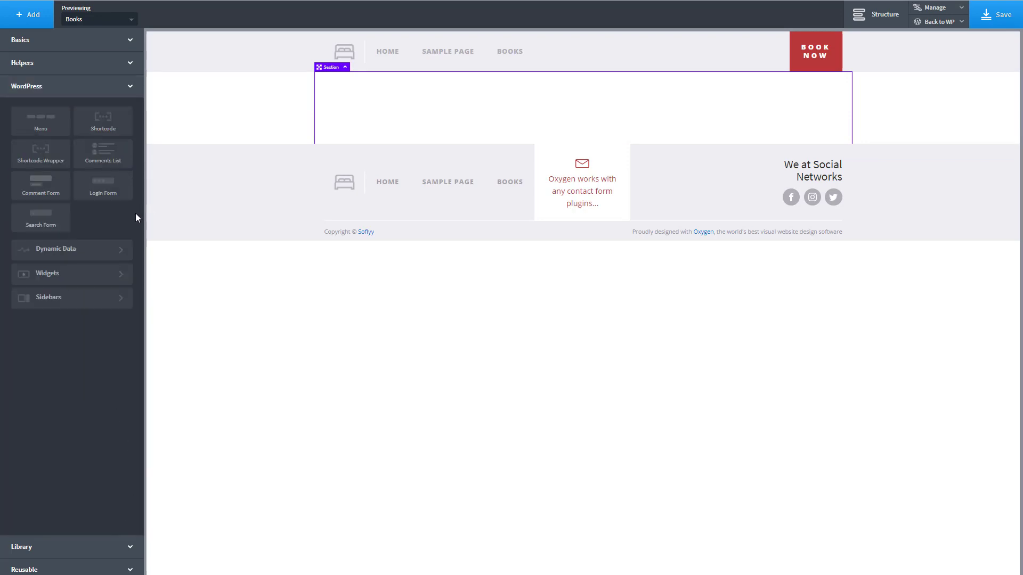
pyautogui.click(124, 249)
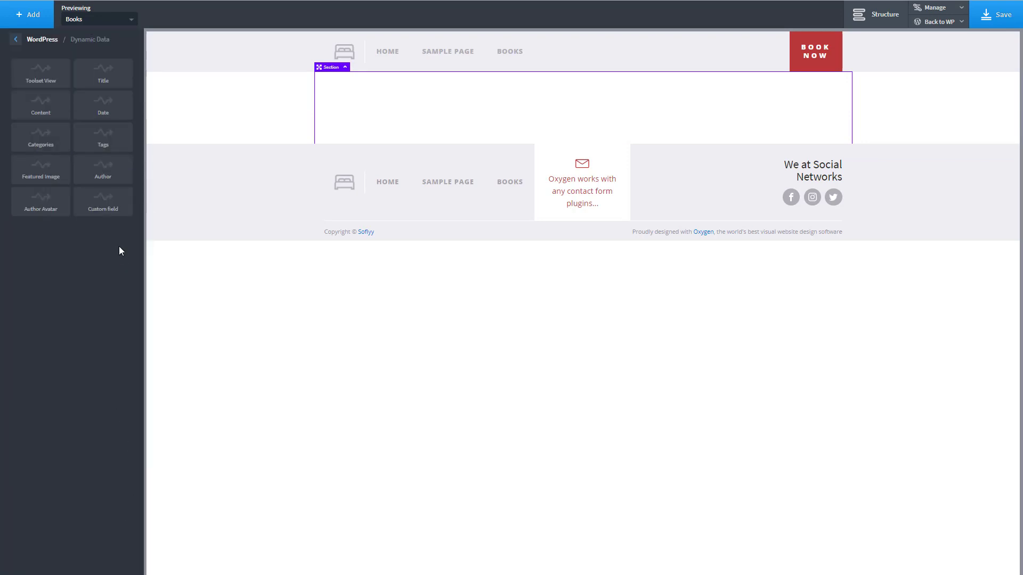
pyautogui.click(48, 74)
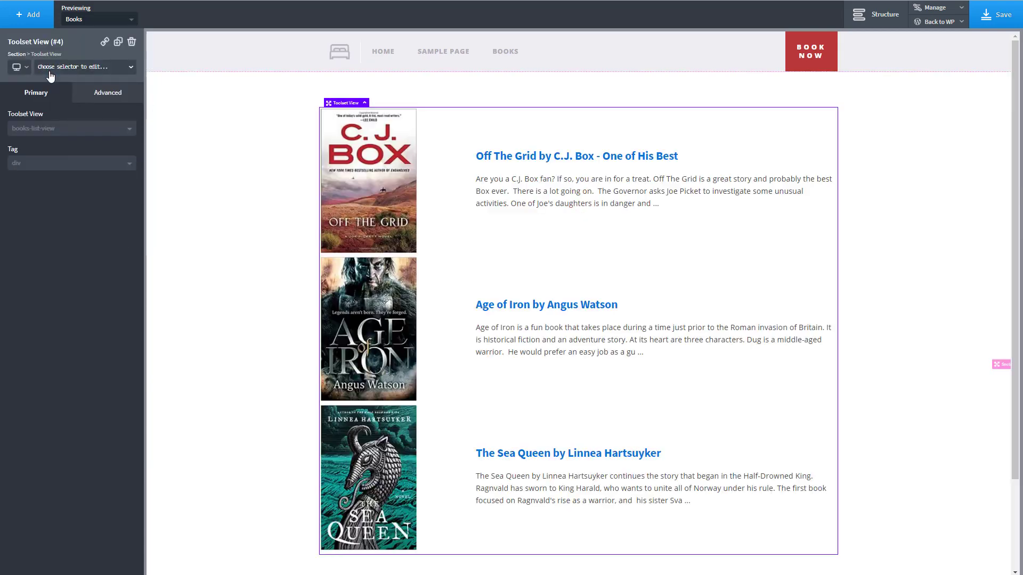
pyautogui.click(235, 152)
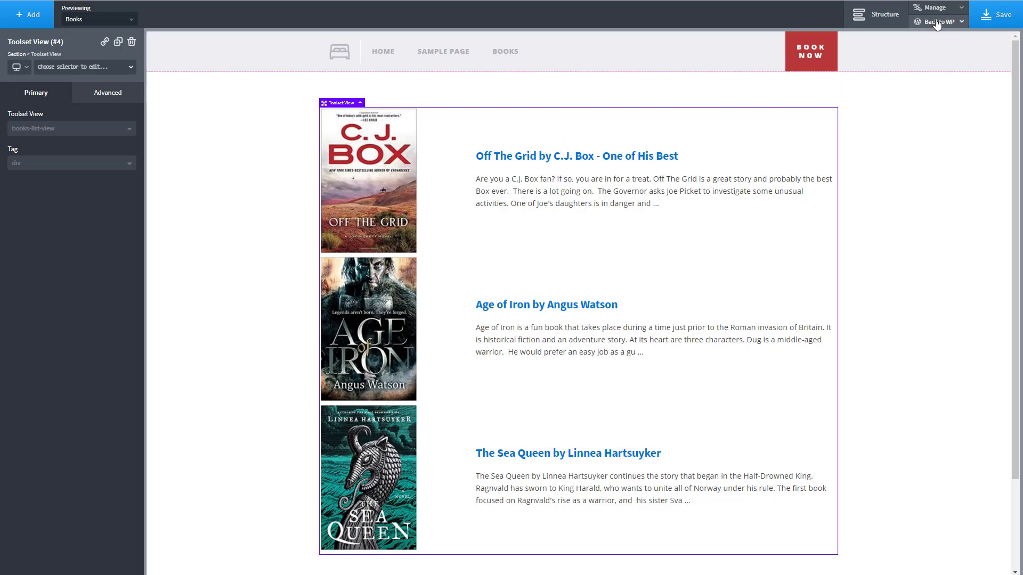
pyautogui.click(981, 25)
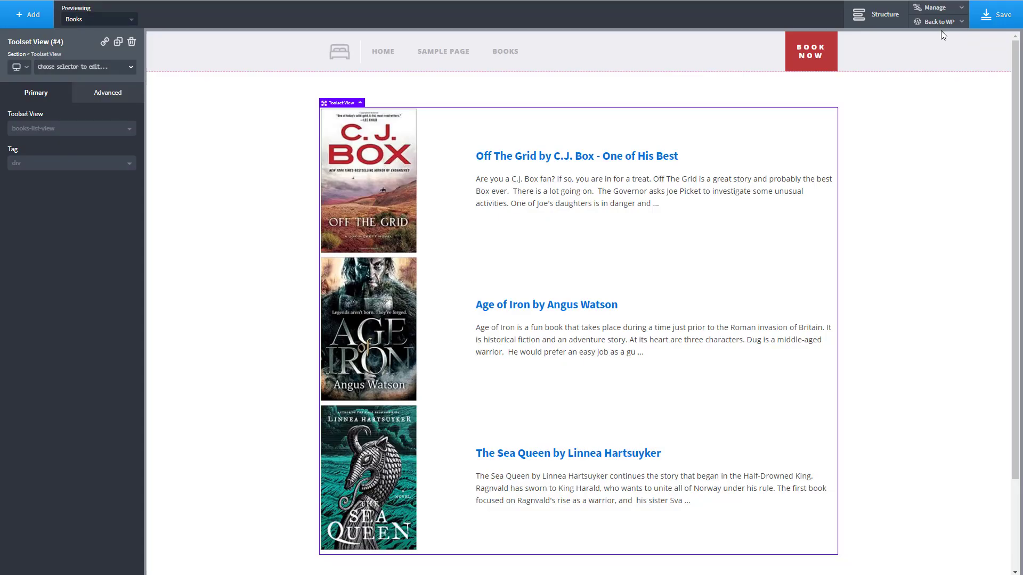
# - Open the site frontend and view the Books archive page
pyautogui.moveTo(937, 23)
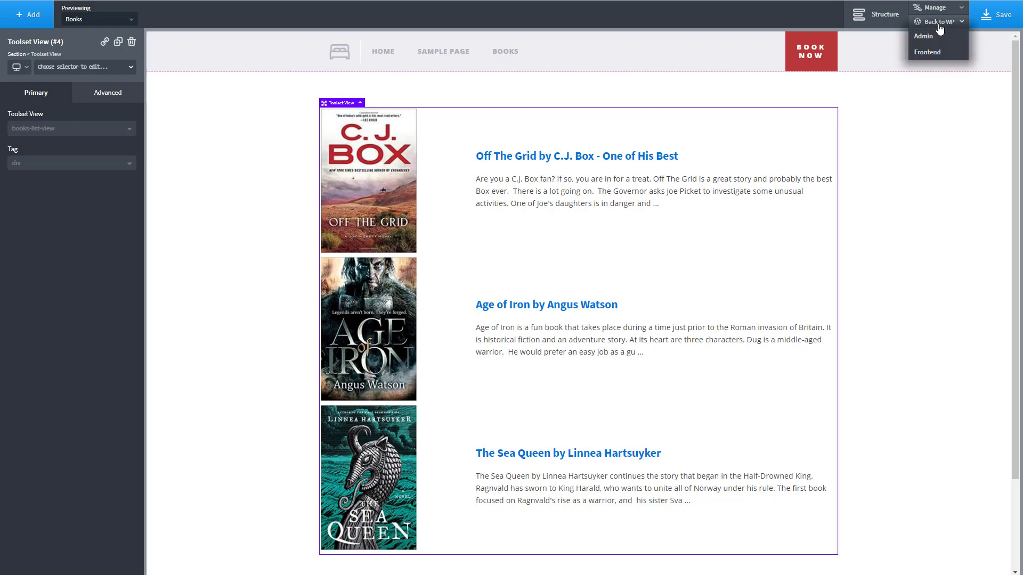
pyautogui.click(918, 53)
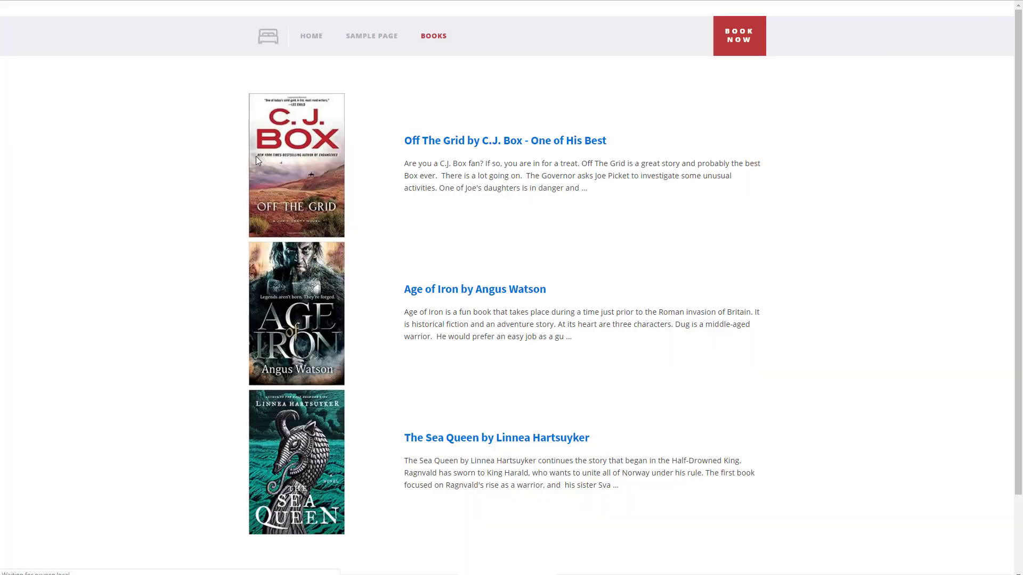
pyautogui.click(439, 42)
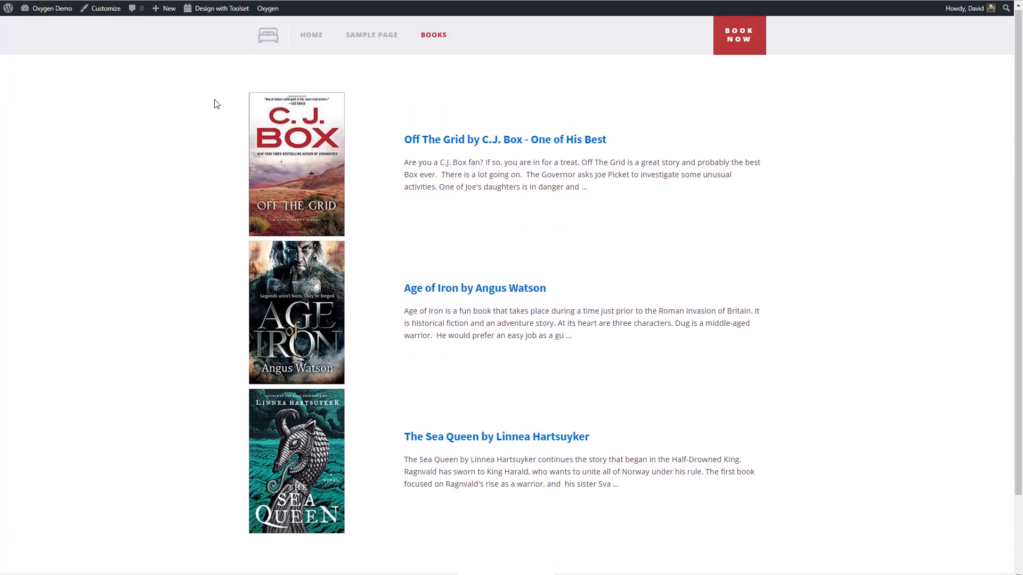